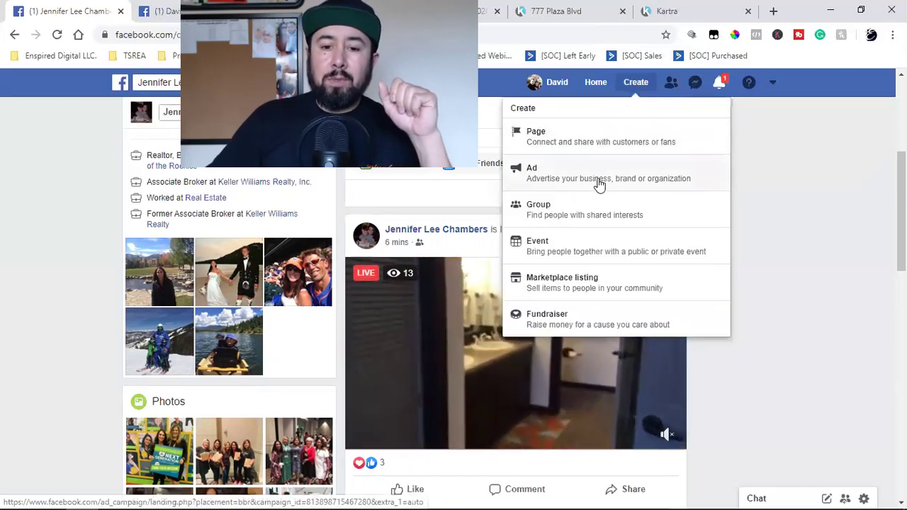
Step: Start a new ad from Facebook's Create menu, then go to the Ads Manager new-campaign tab
{"action": "left_click", "coordinate": [600, 183]}
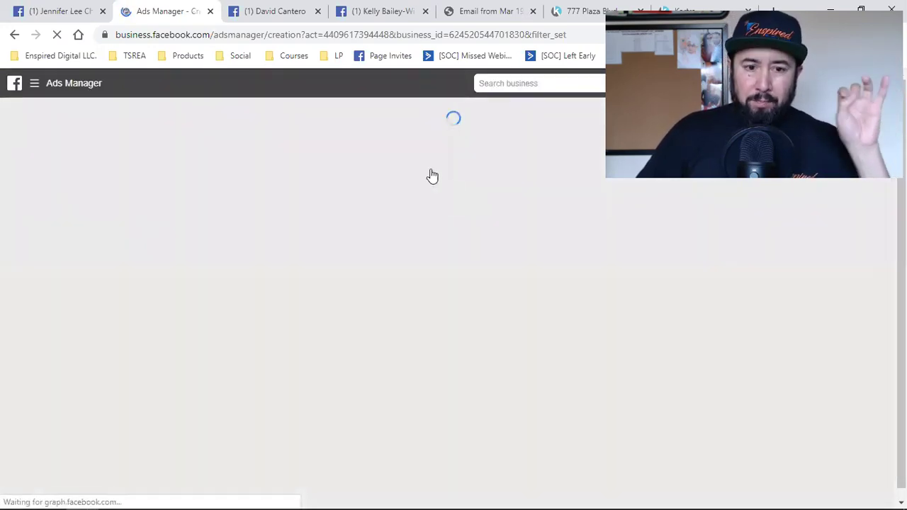
{"action": "left_click", "coordinate": [82, 7]}
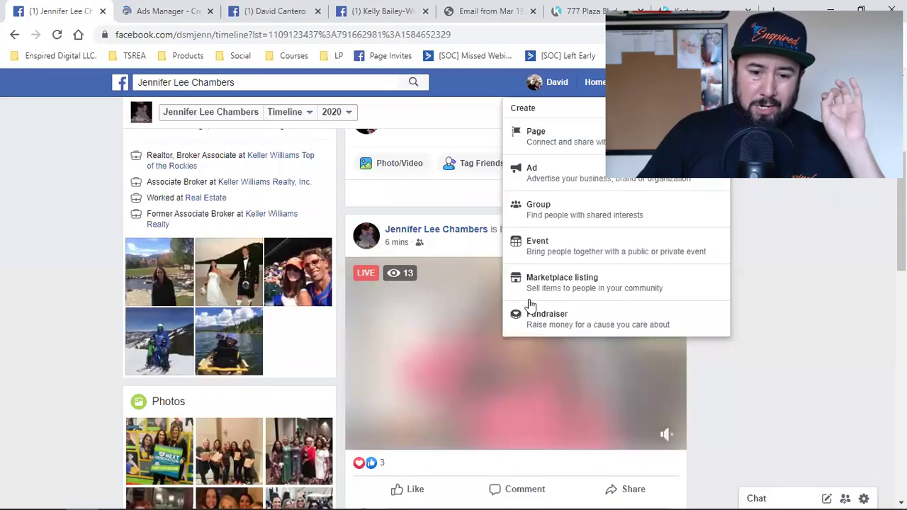
{"action": "left_click", "coordinate": [797, 366]}
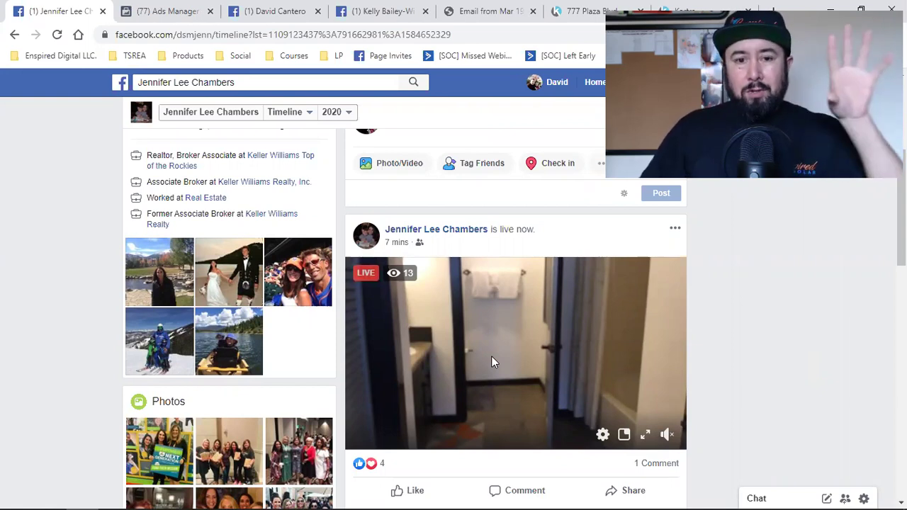
{"action": "left_click", "coordinate": [146, 10]}
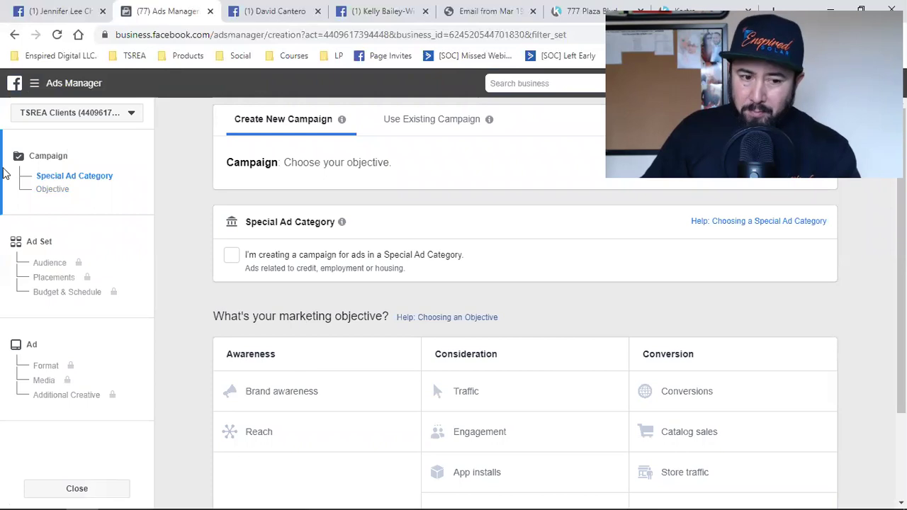
Step: Mark the campaign as Housing, choose the Conversions objective, and turn off Campaign Budget Optimization
{"action": "left_click", "coordinate": [232, 257]}
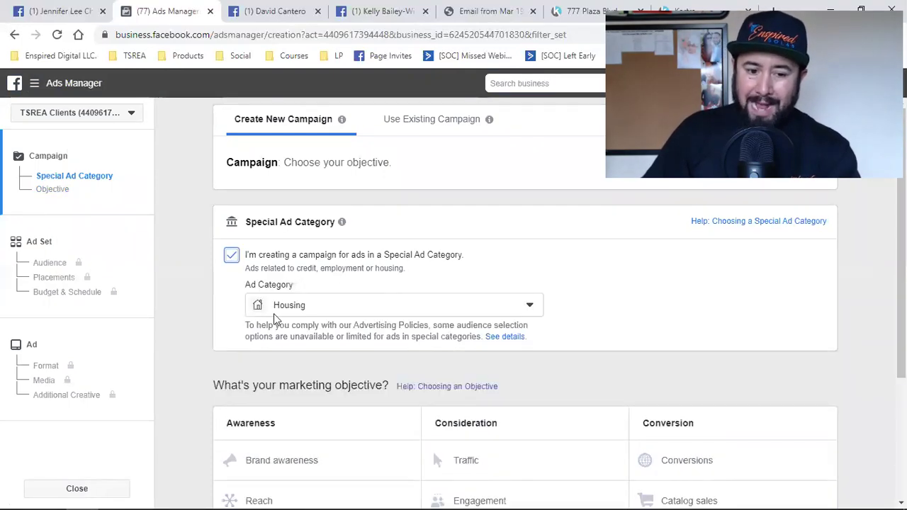
{"action": "scroll", "coordinate": [405, 348], "scroll_direction": "down", "scroll_amount": 3}
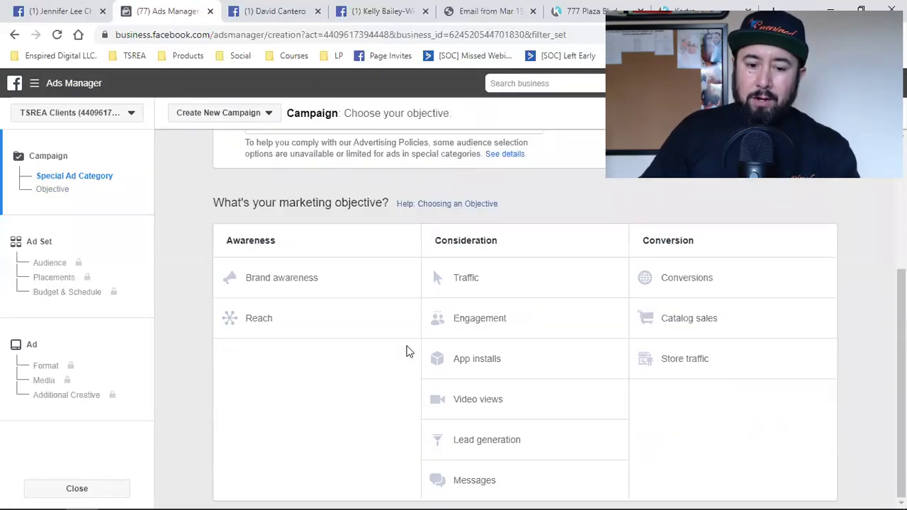
{"action": "left_click", "coordinate": [506, 407]}
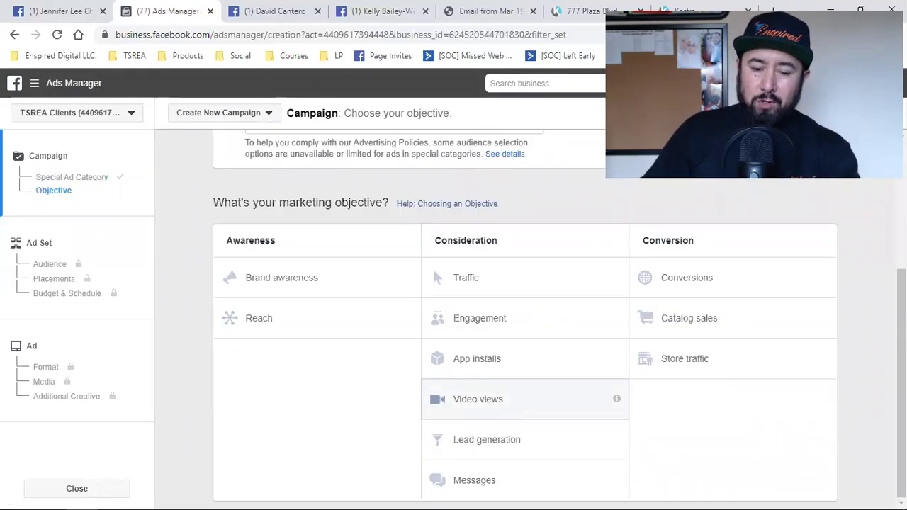
{"action": "scroll", "coordinate": [826, 378], "scroll_direction": "down", "scroll_amount": 2}
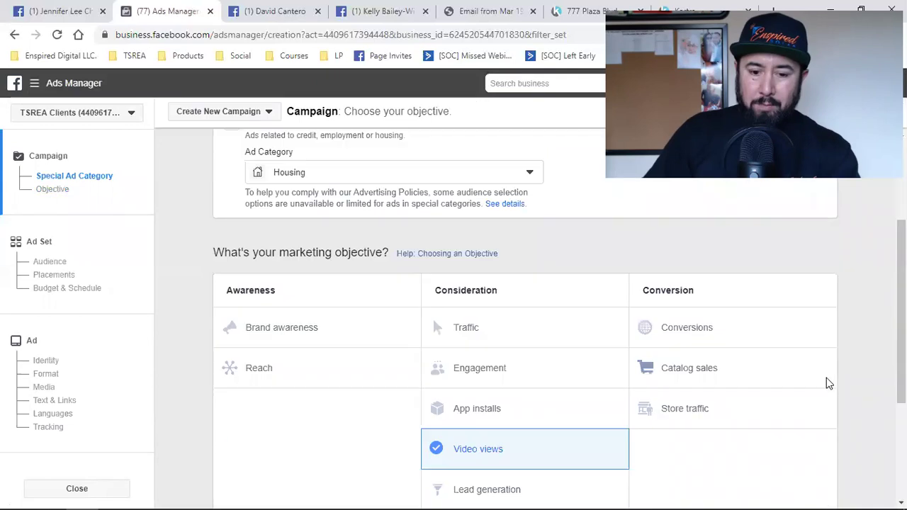
{"action": "scroll", "coordinate": [826, 378], "scroll_direction": "down", "scroll_amount": 5}
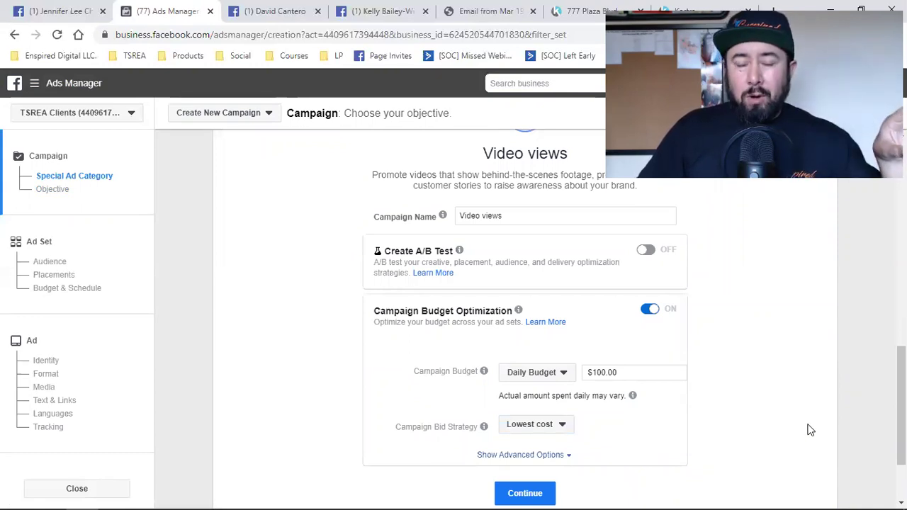
{"action": "scroll", "coordinate": [810, 430], "scroll_direction": "up", "scroll_amount": 8}
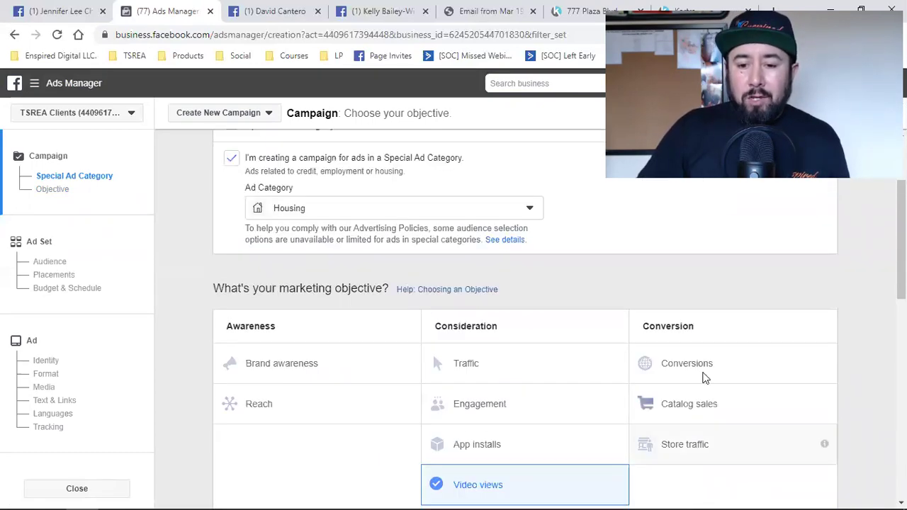
{"action": "left_click", "coordinate": [689, 364]}
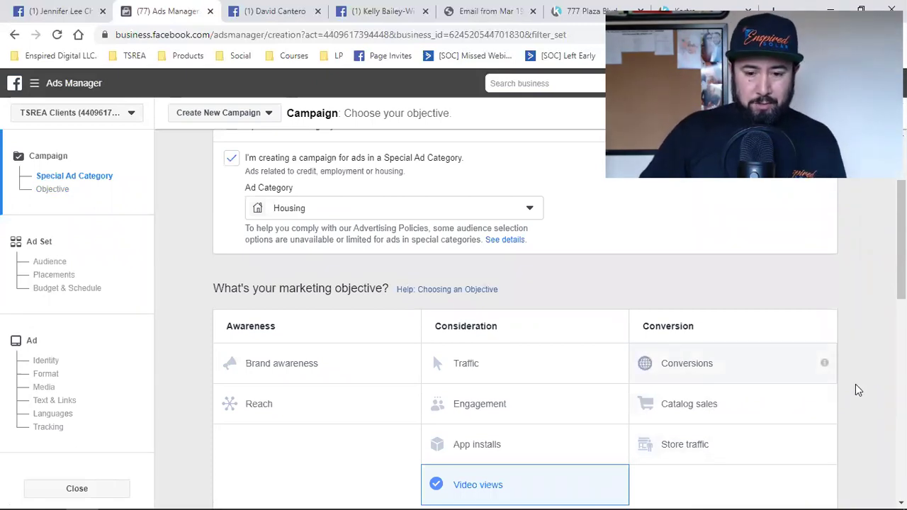
{"action": "left_click", "coordinate": [645, 327]}
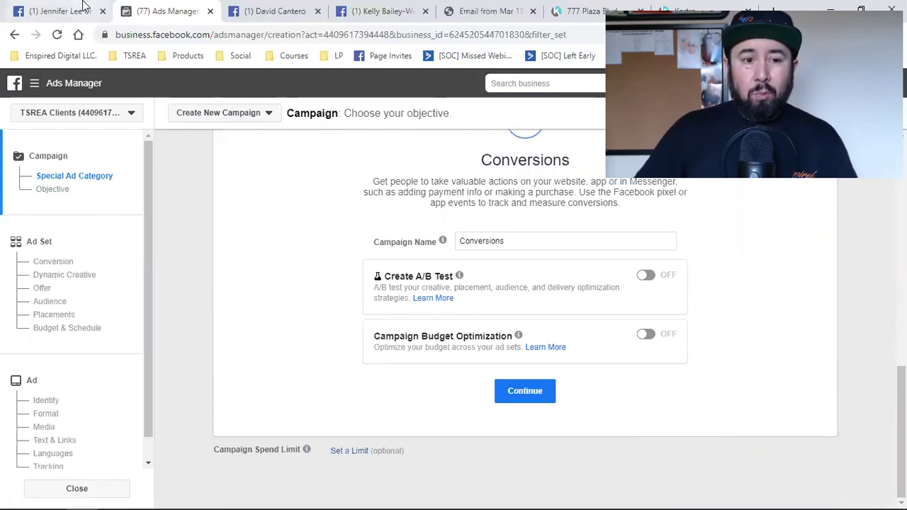
{"action": "left_click", "coordinate": [60, 11]}
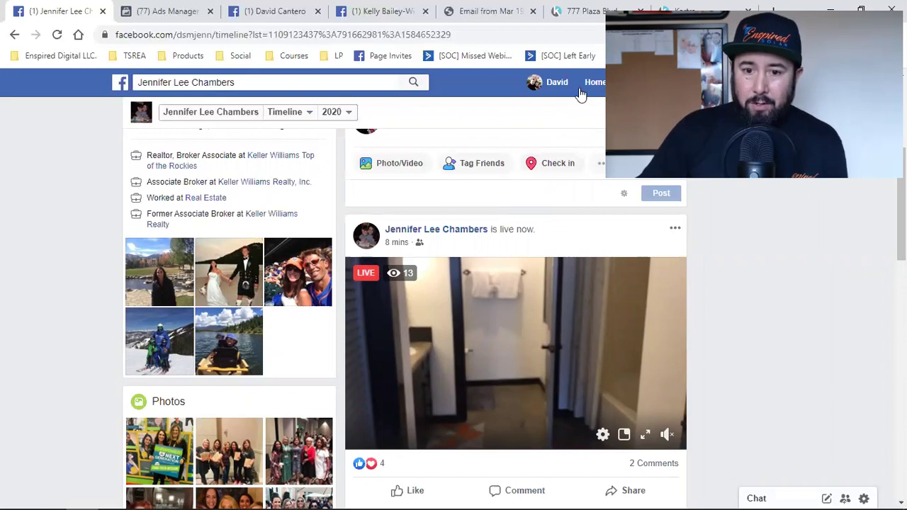
Step: Go to the News Feed and scroll down to the sponsored real estate ad
{"action": "left_click", "coordinate": [379, 9]}
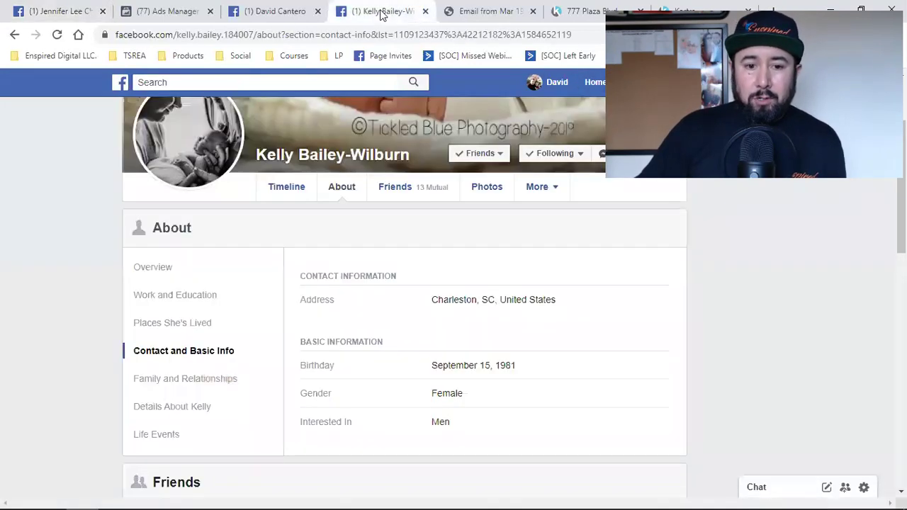
{"action": "left_click", "coordinate": [591, 83]}
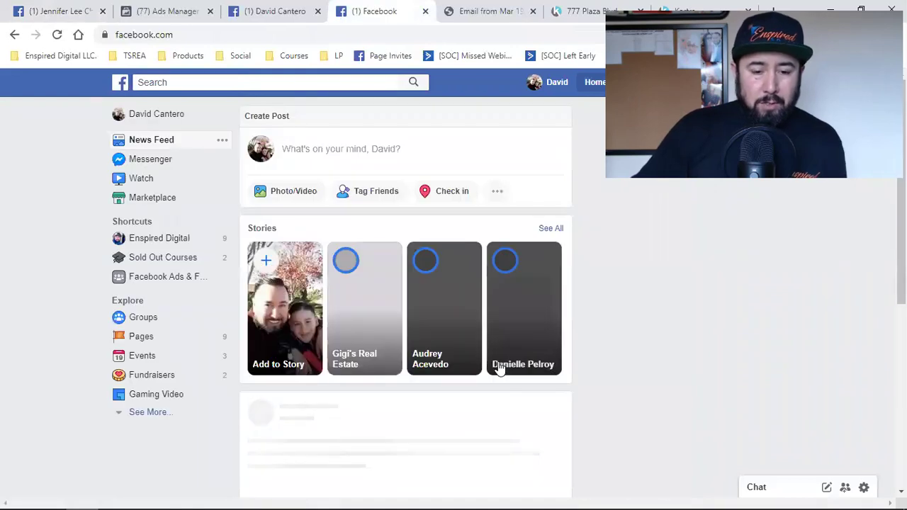
{"action": "scroll", "coordinate": [498, 367], "scroll_direction": "down", "scroll_amount": 6}
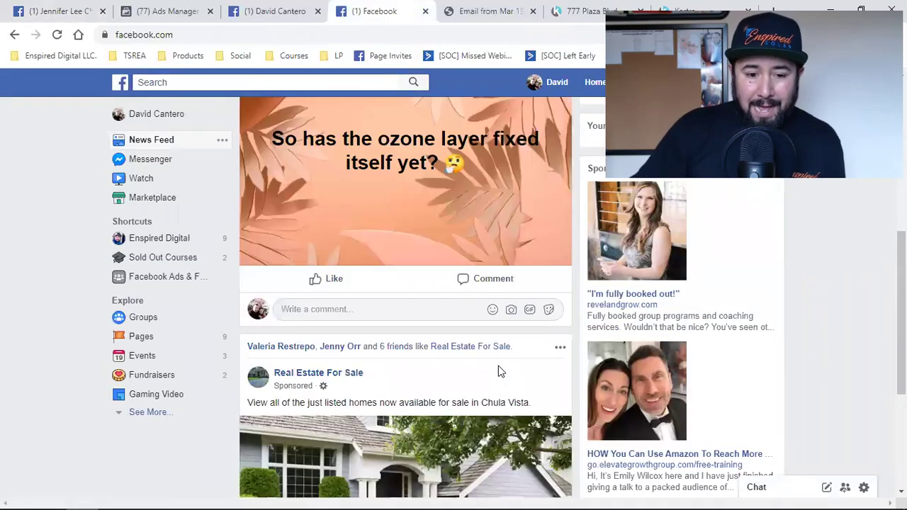
{"action": "scroll", "coordinate": [498, 365], "scroll_direction": "down", "scroll_amount": 2}
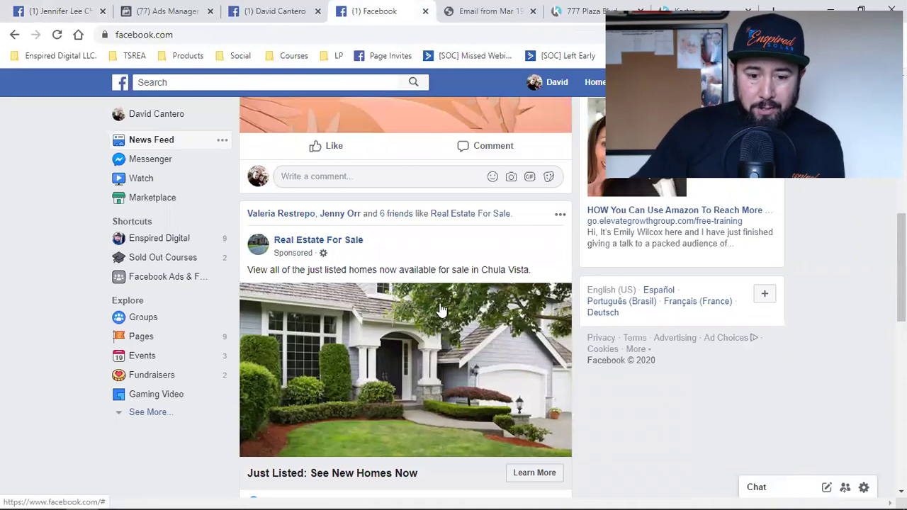
{"action": "scroll", "coordinate": [440, 310], "scroll_direction": "down", "scroll_amount": 2}
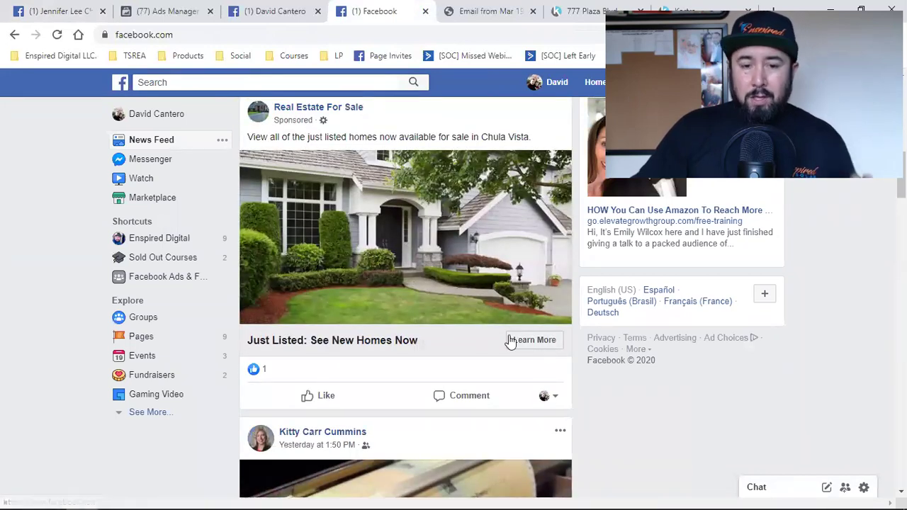
Step: Check the campaign, timeline and News Feed tabs, then bring up the emailed property listing
{"action": "left_click", "coordinate": [186, 10]}
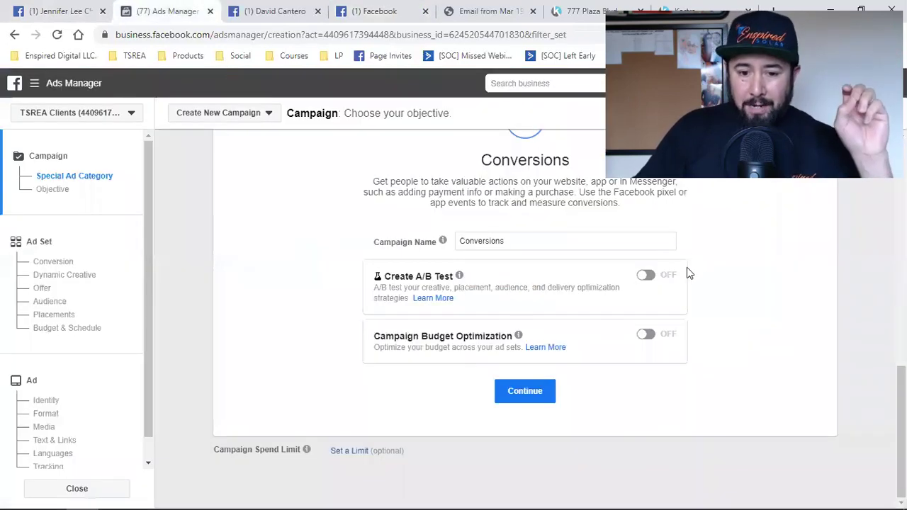
{"action": "scroll", "coordinate": [688, 268], "scroll_direction": "up", "scroll_amount": 5}
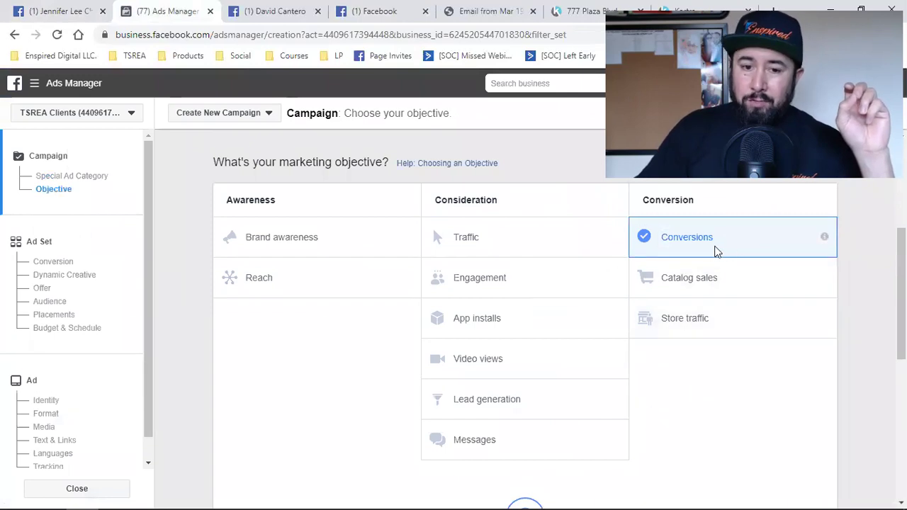
{"action": "left_click", "coordinate": [66, 10]}
{"action": "left_click", "coordinate": [234, 14]}
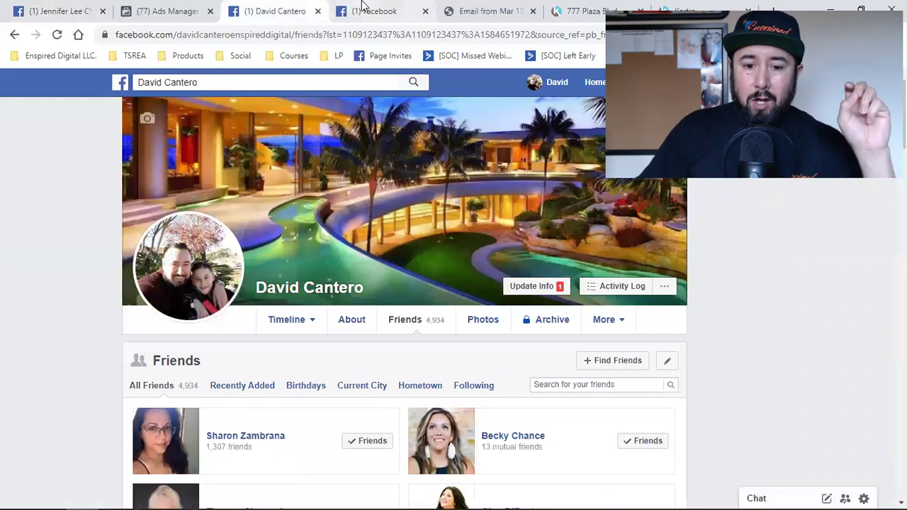
{"action": "left_click", "coordinate": [355, 10]}
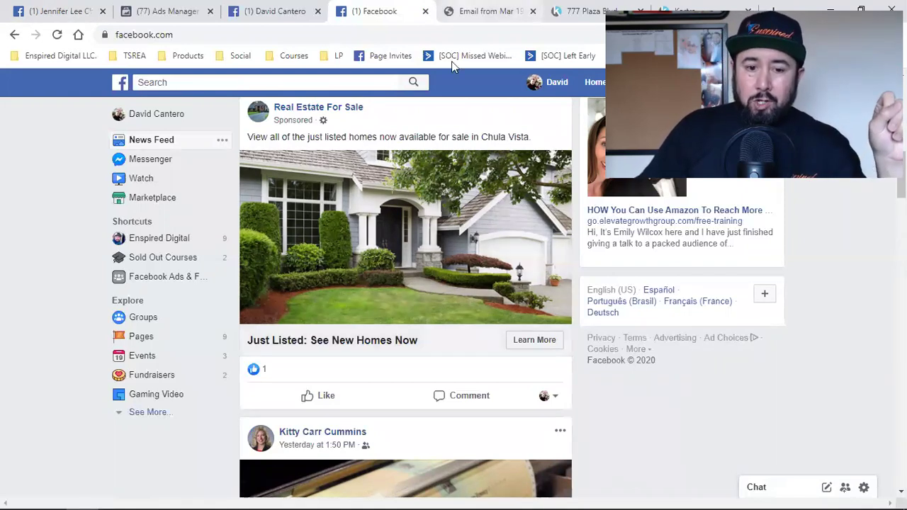
{"action": "left_click", "coordinate": [487, 11]}
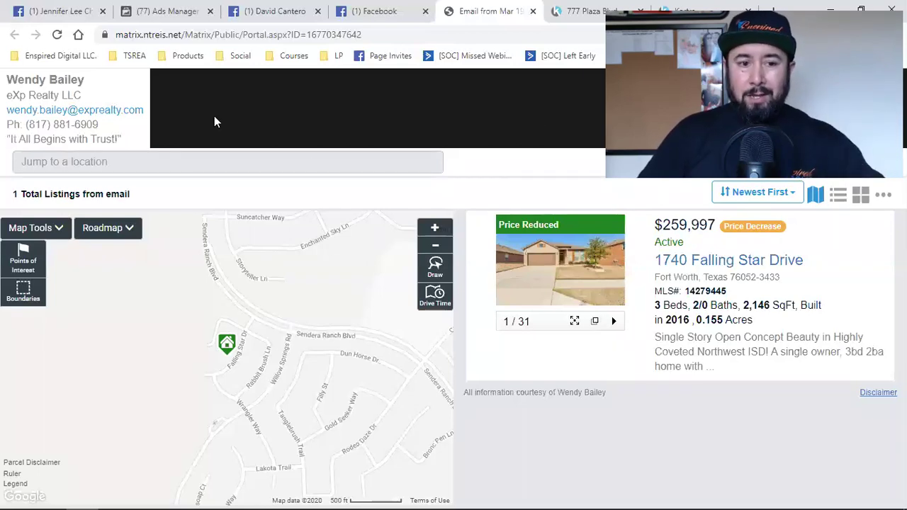
Step: Return to the Ads Manager tab with Conversions still selected as the objective
{"action": "left_click", "coordinate": [158, 9]}
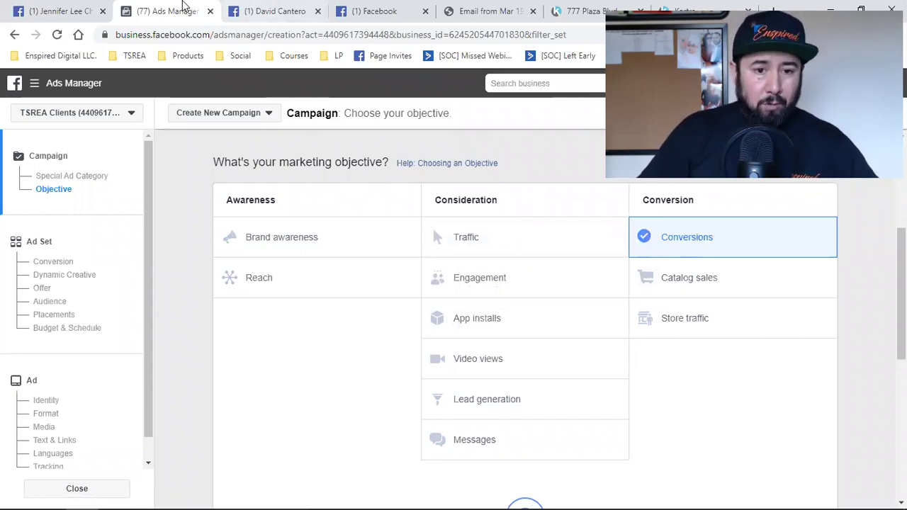
Step: Go back to the News Feed real estate ad and select the word 'Chula' in its text
{"action": "left_click", "coordinate": [365, 9]}
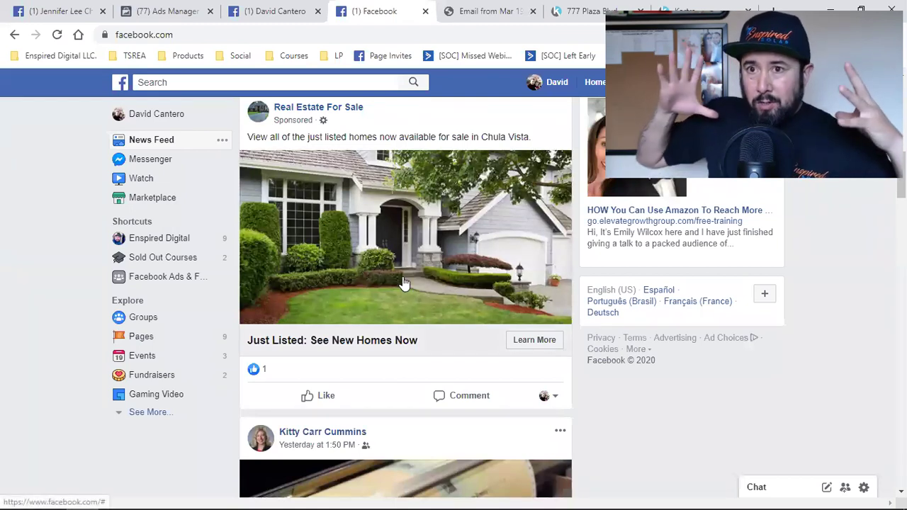
{"action": "left_click", "coordinate": [163, 8]}
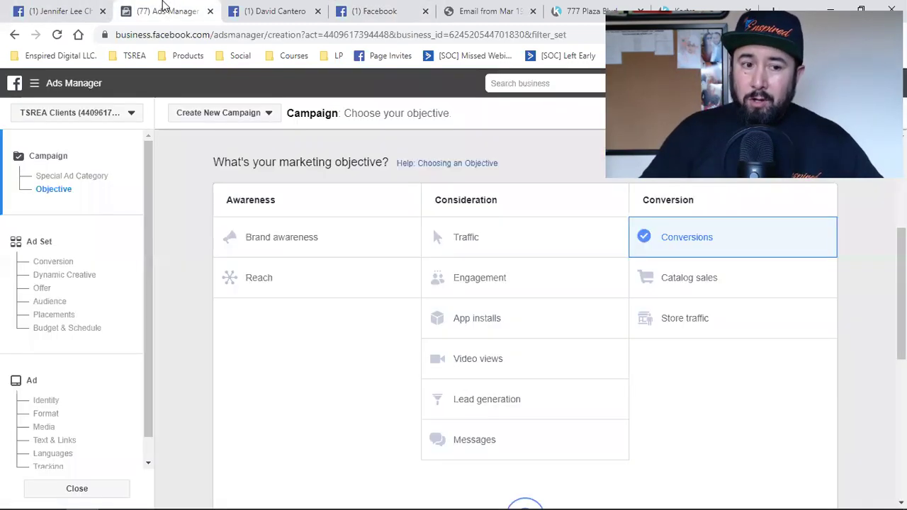
{"action": "left_click", "coordinate": [368, 10]}
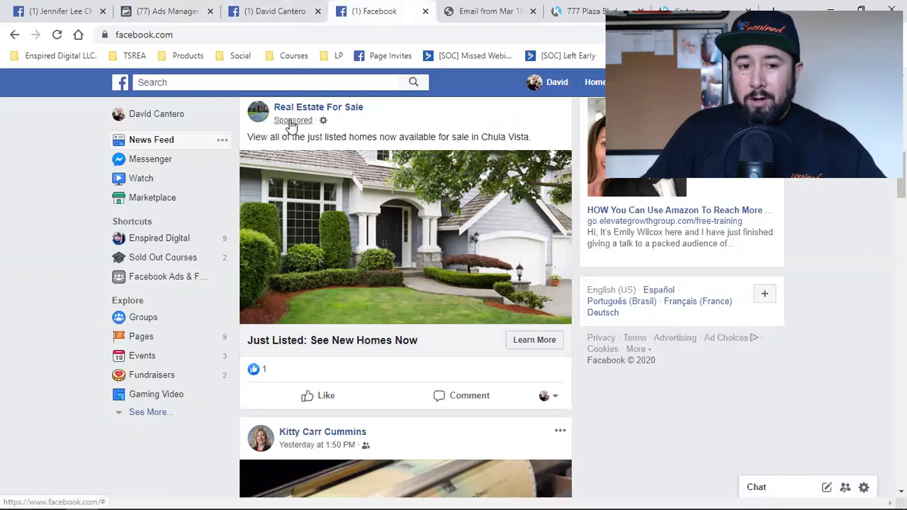
{"action": "double_click", "coordinate": [498, 136]}
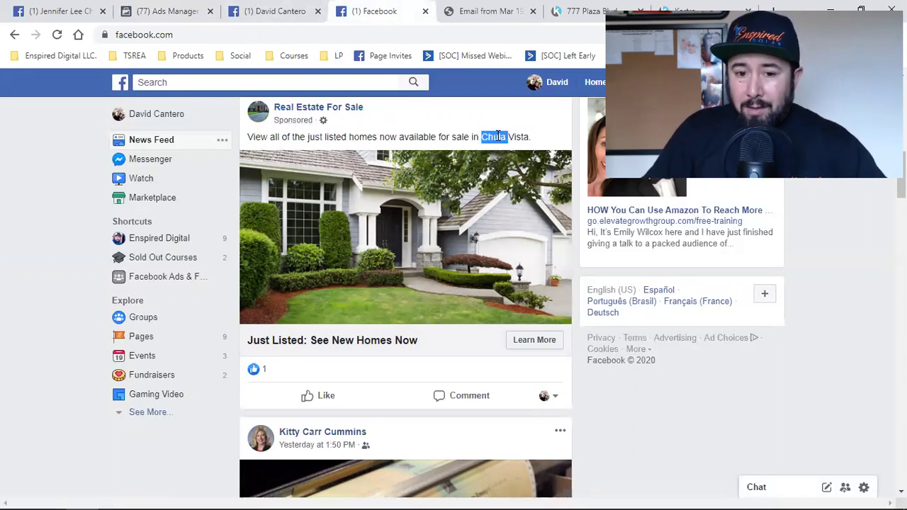
{"action": "double_click", "coordinate": [498, 136]}
{"action": "scroll", "coordinate": [376, 380], "scroll_direction": "up", "scroll_amount": 2}
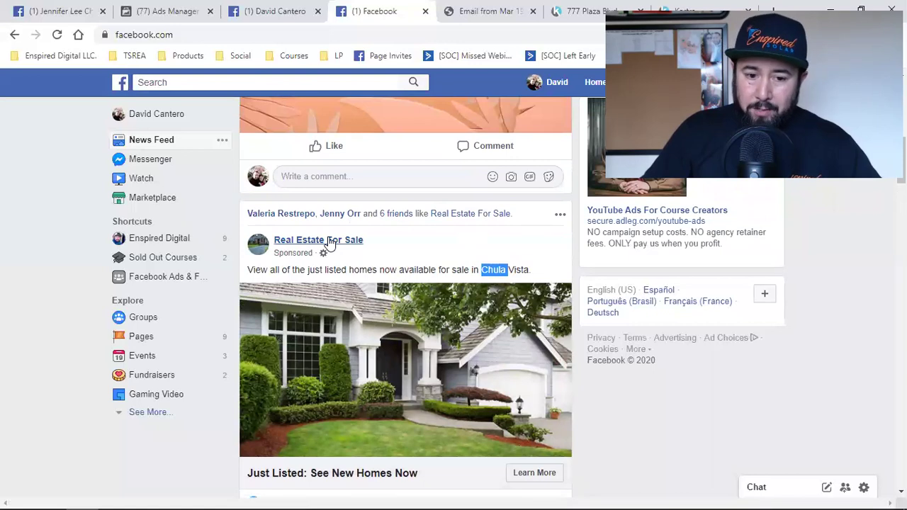
Step: Highlight the Chula Vista ad's description, then open its lead form with Learn More
{"action": "mouse_move", "coordinate": [329, 242]}
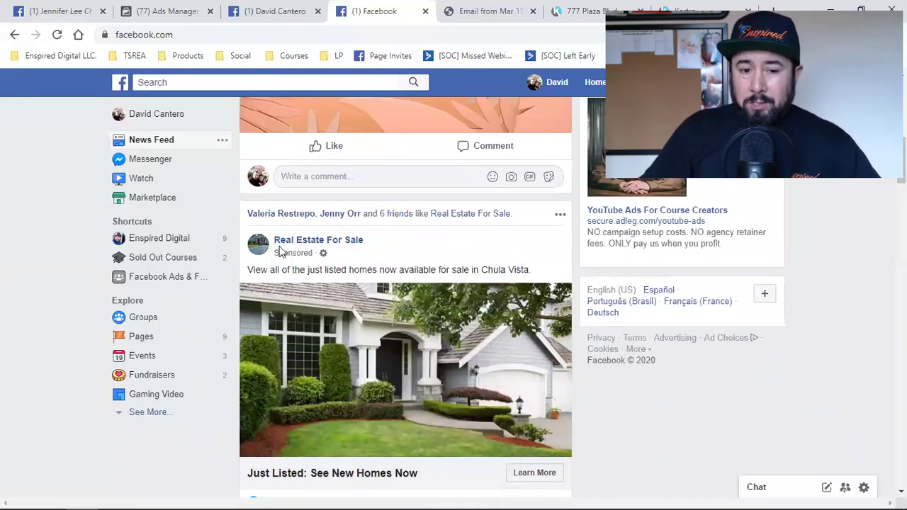
{"action": "triple_click", "coordinate": [306, 270]}
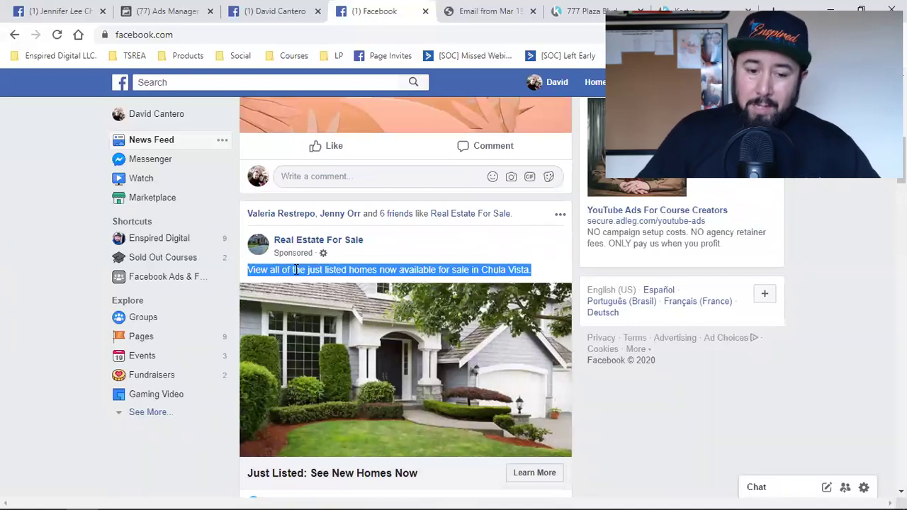
{"action": "scroll", "coordinate": [296, 270], "scroll_direction": "down", "scroll_amount": 2}
{"action": "left_click", "coordinate": [433, 138]}
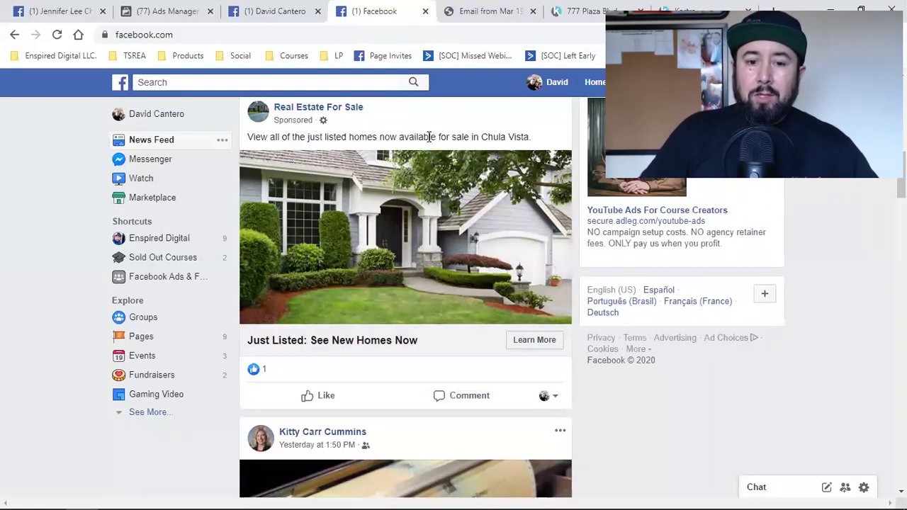
{"action": "triple_click", "coordinate": [429, 136]}
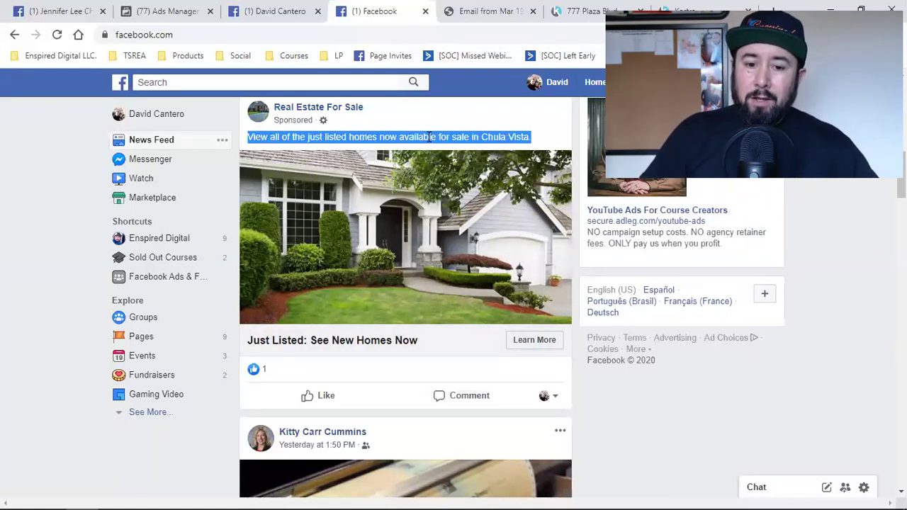
{"action": "left_click", "coordinate": [508, 343]}
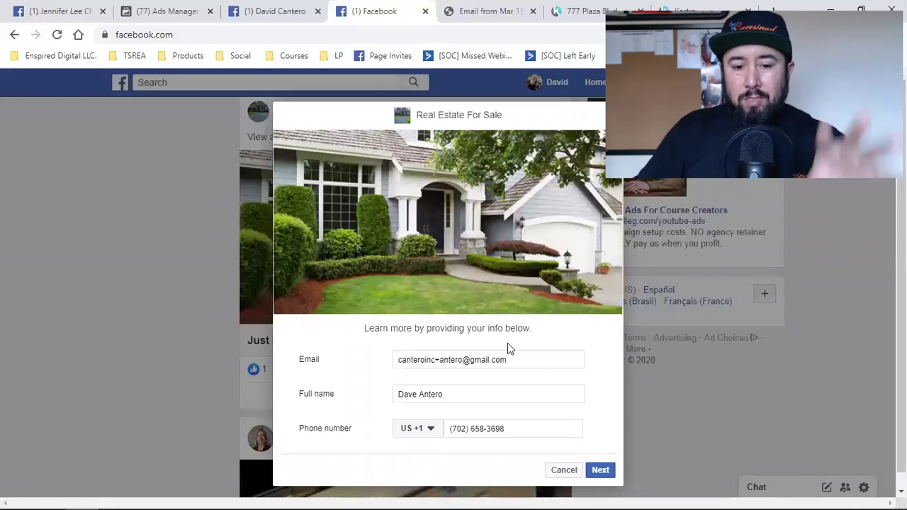
Step: Switch to the Ads Manager campaign objective tab
{"action": "left_click", "coordinate": [163, 10]}
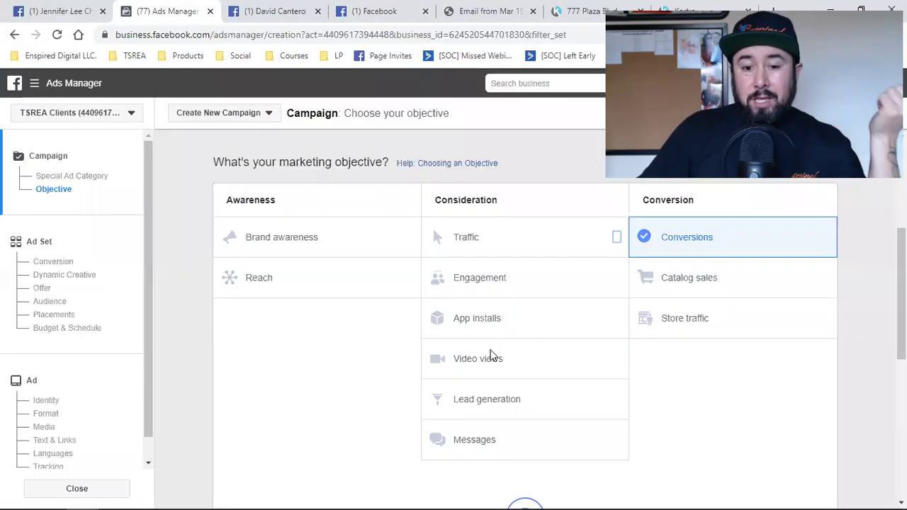
Step: Change the campaign objective to Lead generation and return to the ad's lead form
{"action": "left_click", "coordinate": [505, 403]}
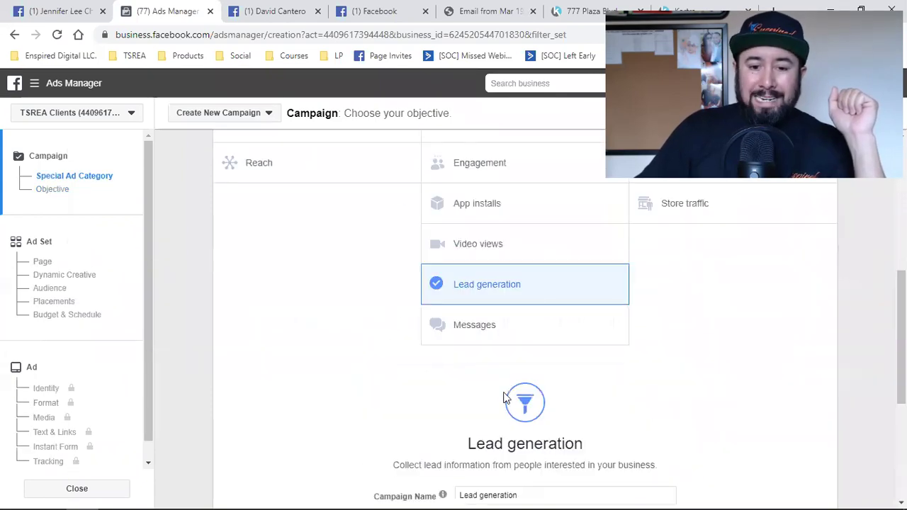
{"action": "scroll", "coordinate": [508, 348], "scroll_direction": "up", "scroll_amount": 2}
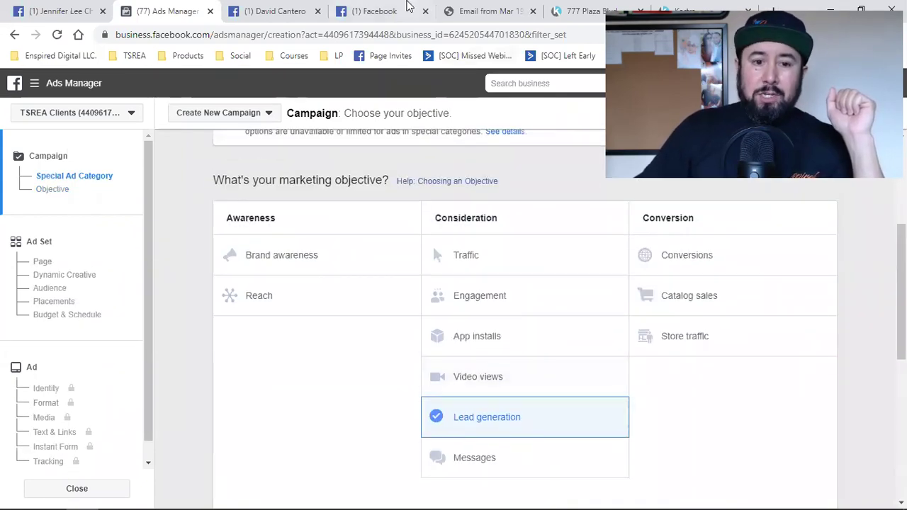
{"action": "left_click", "coordinate": [394, 13]}
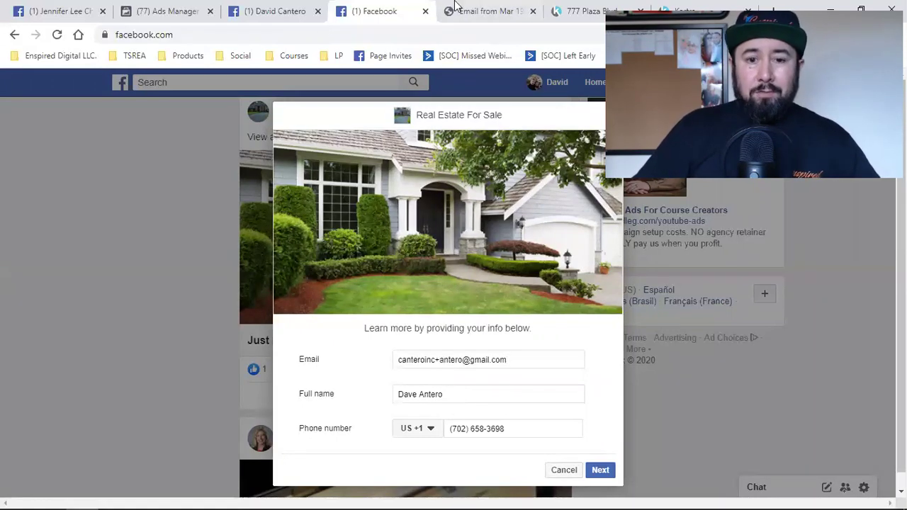
Step: Glance at the listing email and campaign tabs, then cancel the ad's lead form
{"action": "key", "text": "ctrl+Tab"}
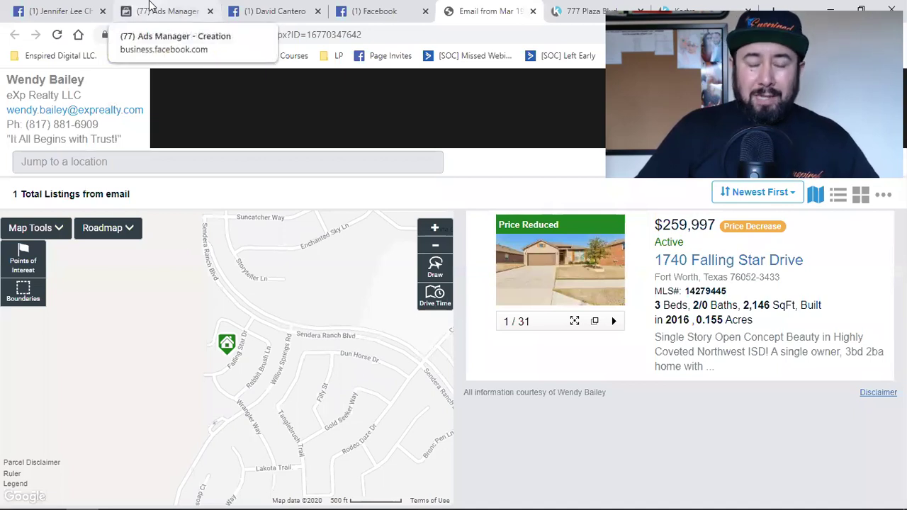
{"action": "left_click", "coordinate": [150, 6]}
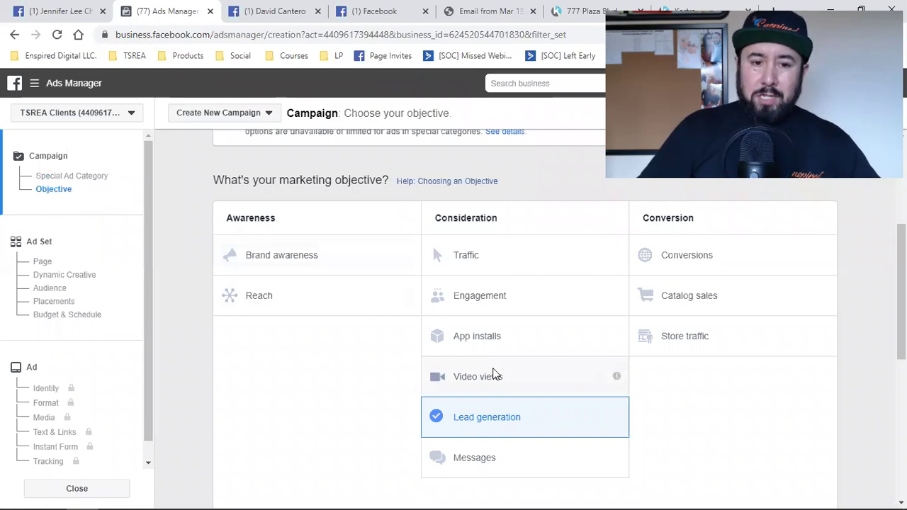
{"action": "left_click", "coordinate": [345, 7]}
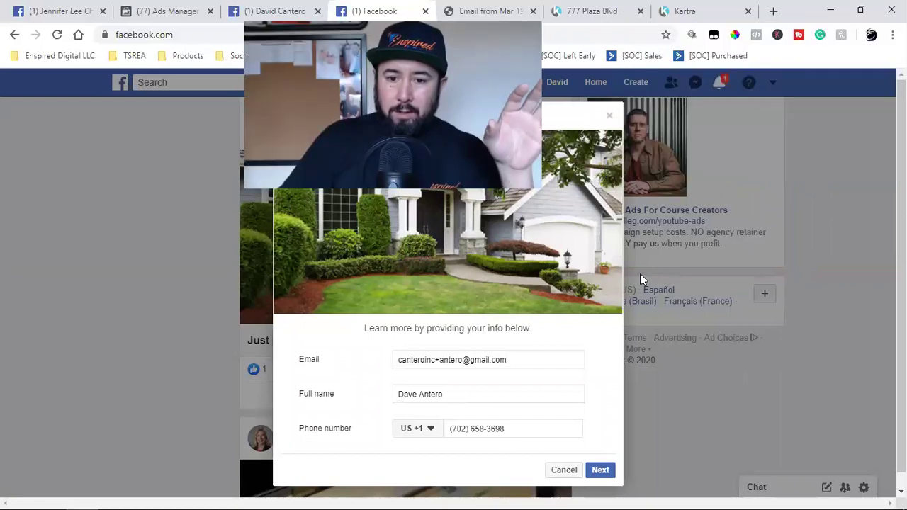
{"action": "left_click", "coordinate": [574, 115]}
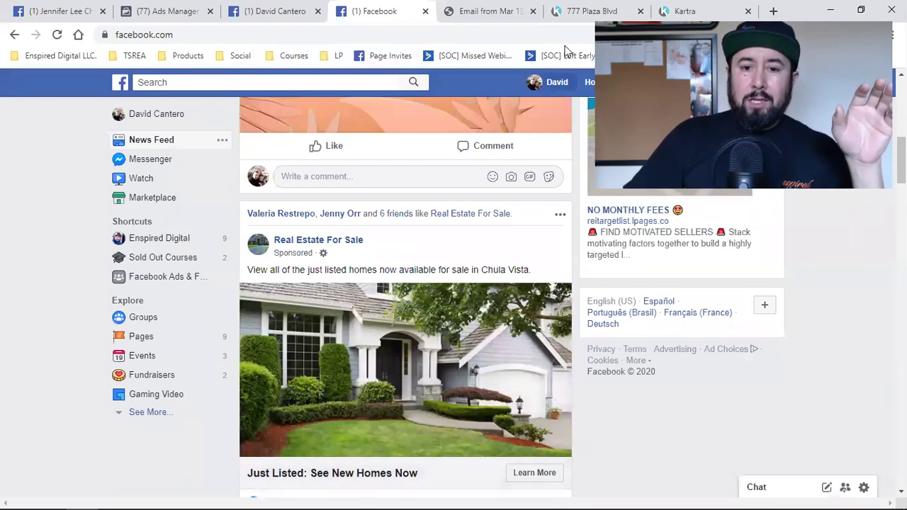
Step: Set the campaign objective back to Conversions, then bring up the 777 Plaza Blvd landing page
{"action": "scroll", "coordinate": [415, 393], "scroll_direction": "down", "scroll_amount": 2}
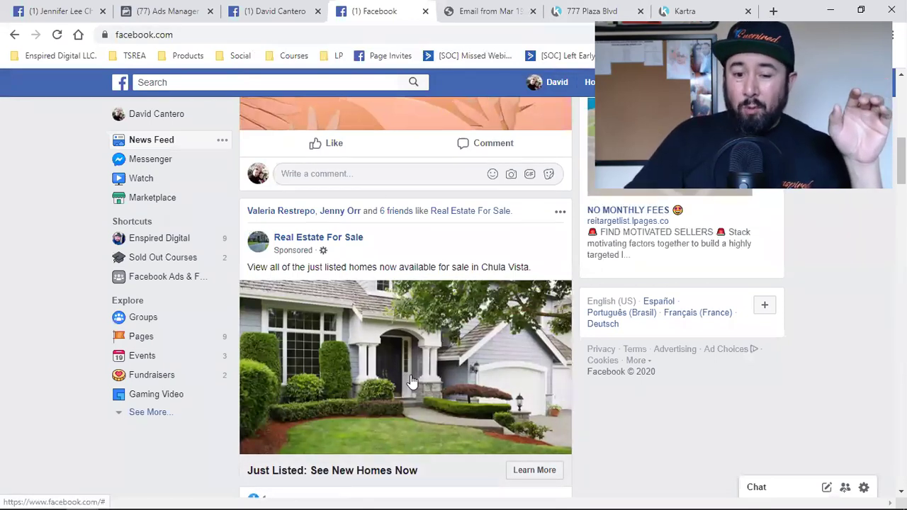
{"action": "left_click", "coordinate": [160, 9]}
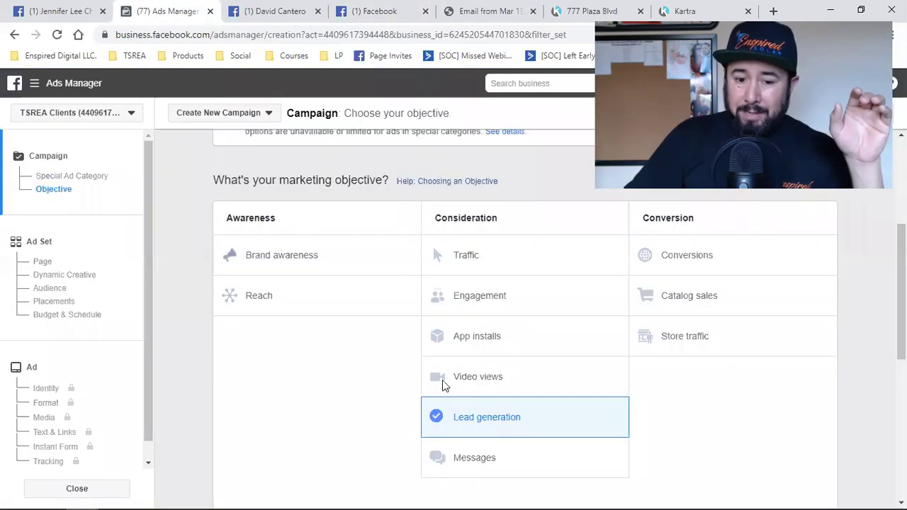
{"action": "left_click", "coordinate": [686, 258]}
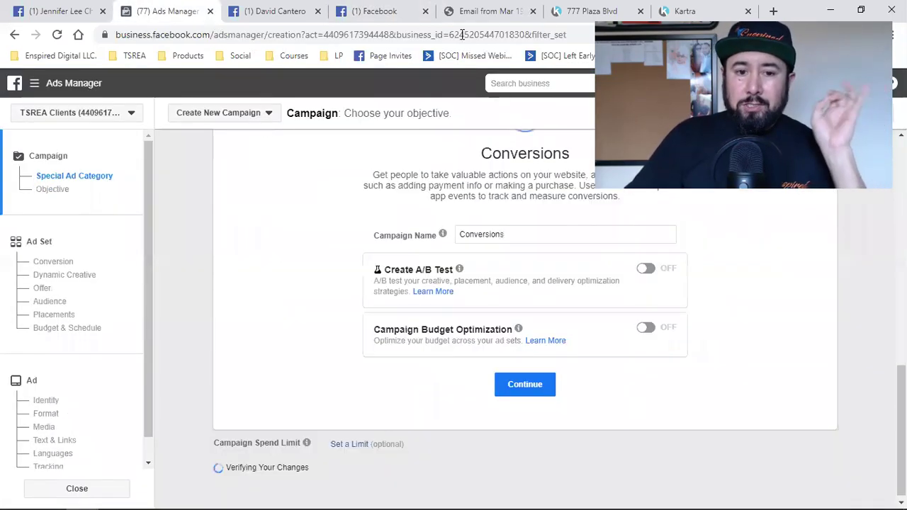
{"action": "left_click", "coordinate": [362, 11]}
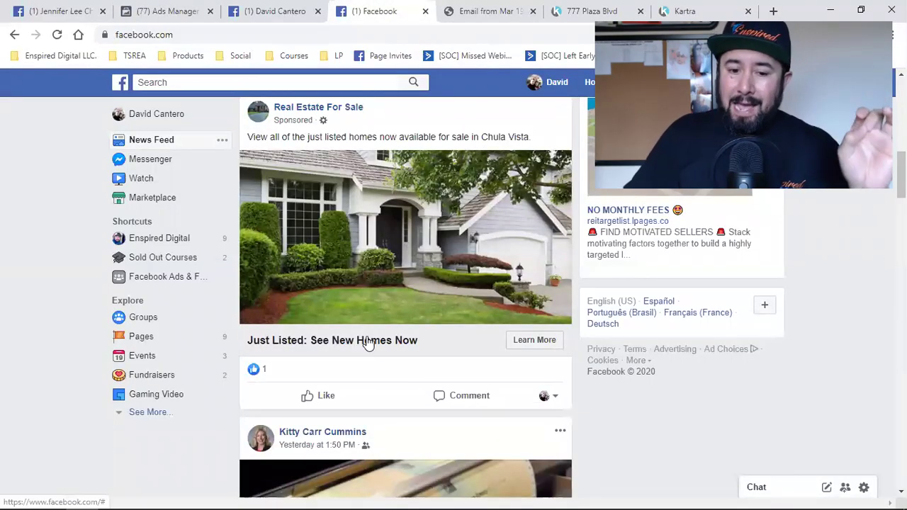
{"action": "left_click", "coordinate": [567, 7]}
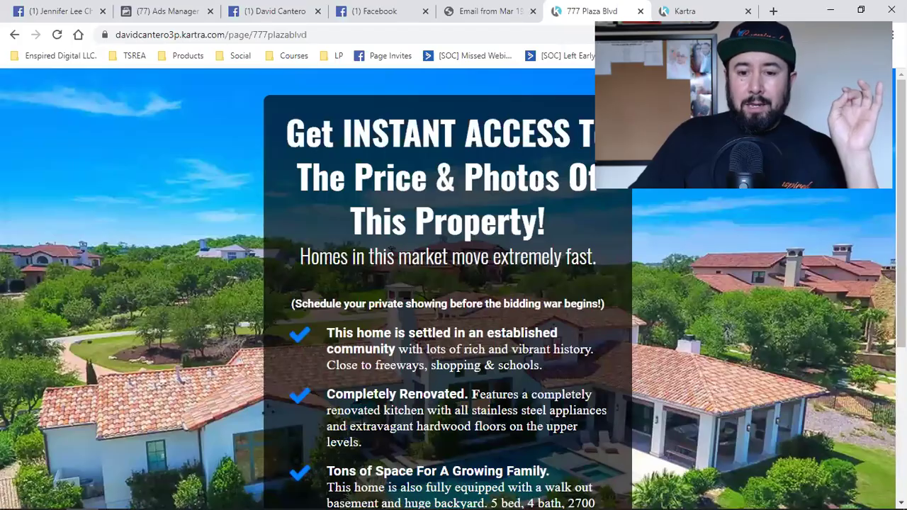
Step: Scroll the 777 Plaza Blvd landing page and highlight the line about homes moving fast
{"action": "scroll", "coordinate": [586, 267], "scroll_direction": "down", "scroll_amount": 4}
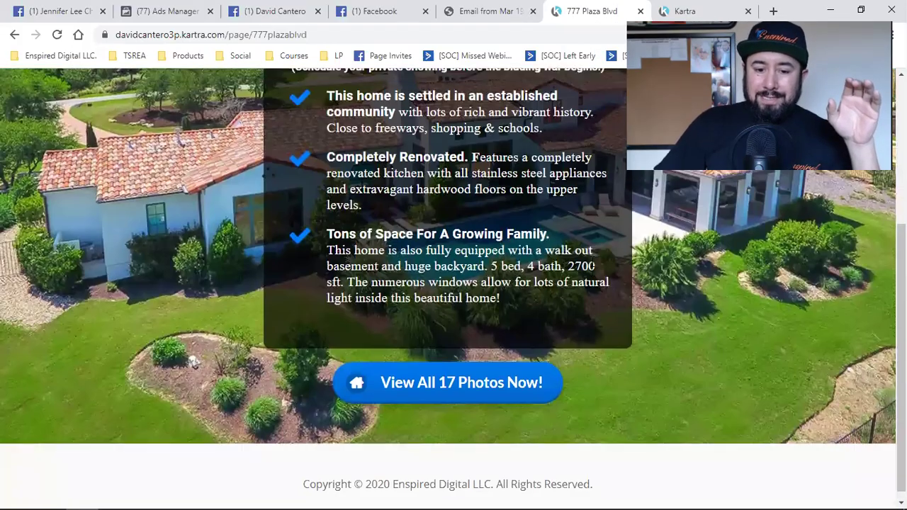
{"action": "scroll", "coordinate": [586, 267], "scroll_direction": "up", "scroll_amount": 3}
{"action": "scroll", "coordinate": [586, 267], "scroll_direction": "down", "scroll_amount": 3}
{"action": "scroll", "coordinate": [586, 269], "scroll_direction": "up", "scroll_amount": 1}
{"action": "scroll", "coordinate": [586, 270], "scroll_direction": "down", "scroll_amount": 1}
{"action": "scroll", "coordinate": [586, 268], "scroll_direction": "up", "scroll_amount": 3}
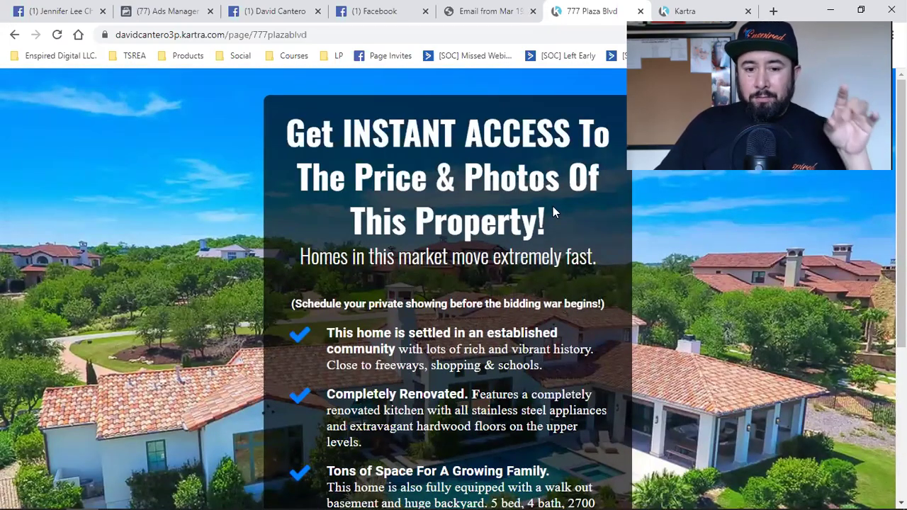
{"action": "triple_click", "coordinate": [474, 258]}
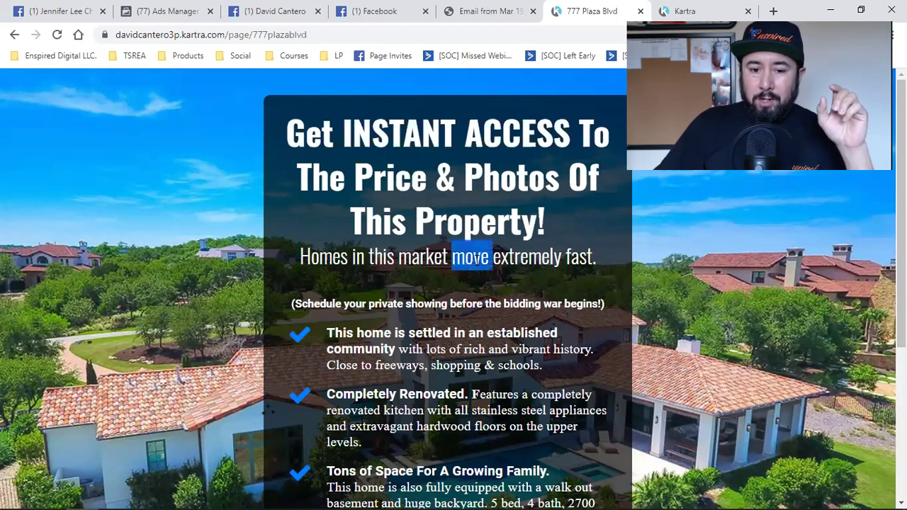
{"action": "scroll", "coordinate": [816, 367], "scroll_direction": "down", "scroll_amount": 2}
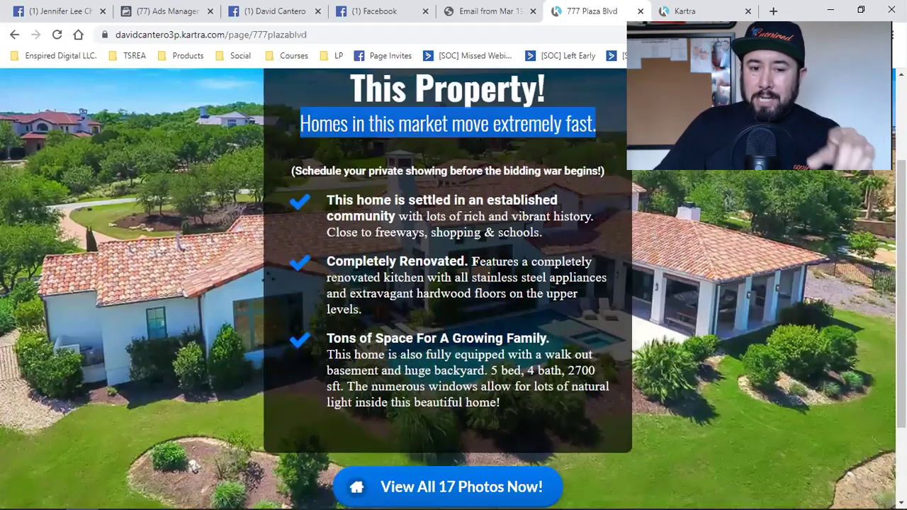
Step: Select more of the page copy, then trigger the opt-in popup via 'View All 17 Photos Now!'
{"action": "left_click_drag", "start_coordinate": [409, 201], "coordinate": [474, 267]}
{"action": "scroll", "coordinate": [454, 326], "scroll_direction": "down", "scroll_amount": 2}
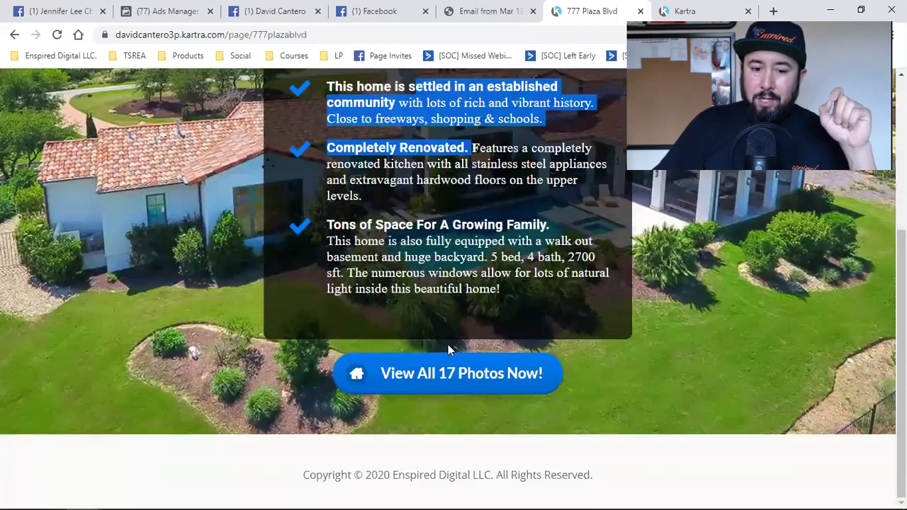
{"action": "left_click", "coordinate": [422, 381]}
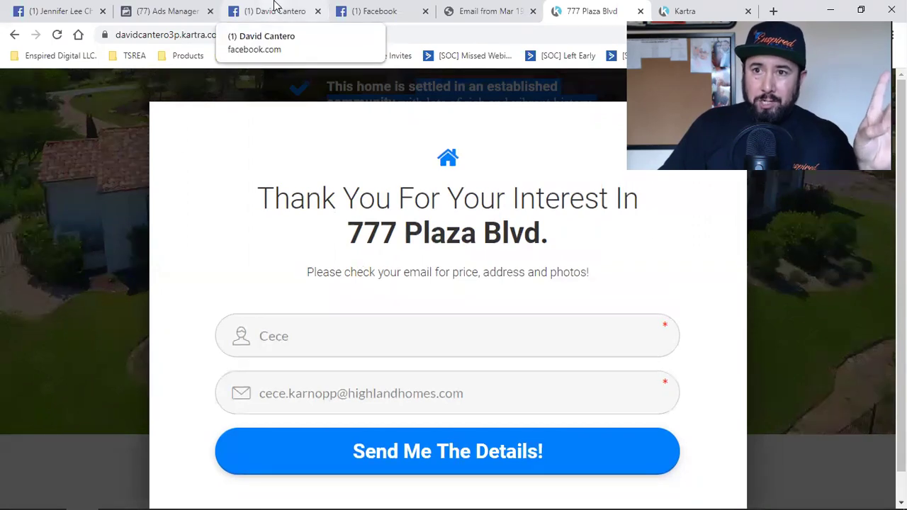
{"action": "left_click", "coordinate": [66, 9]}
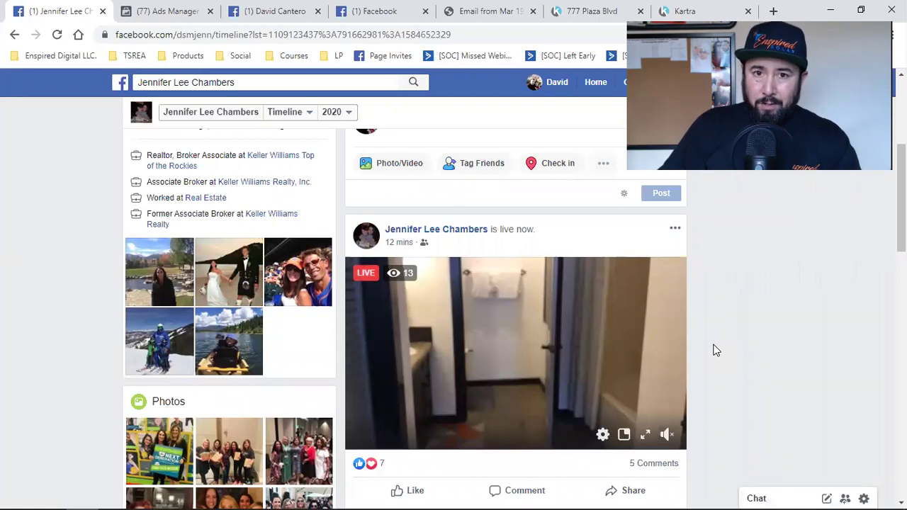
Step: Open the Keller Williams Top of the Rockies page from the realtor's profile work info
{"action": "scroll", "coordinate": [647, 391], "scroll_direction": "down", "scroll_amount": 6}
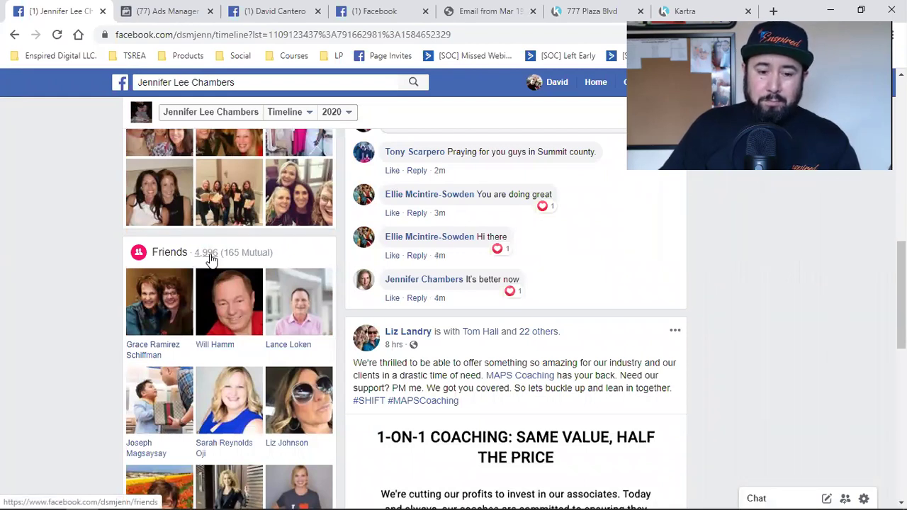
{"action": "scroll", "coordinate": [210, 260], "scroll_direction": "up", "scroll_amount": 6}
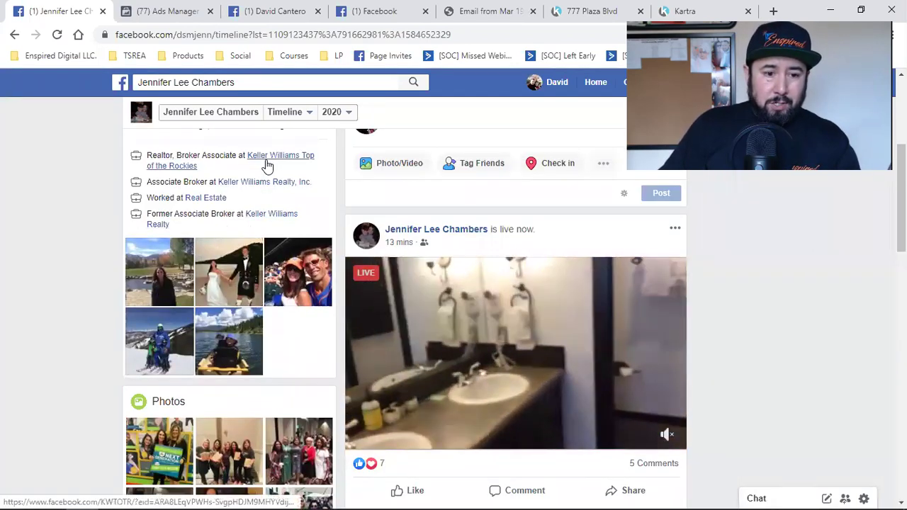
{"action": "mouse_move", "coordinate": [267, 165]}
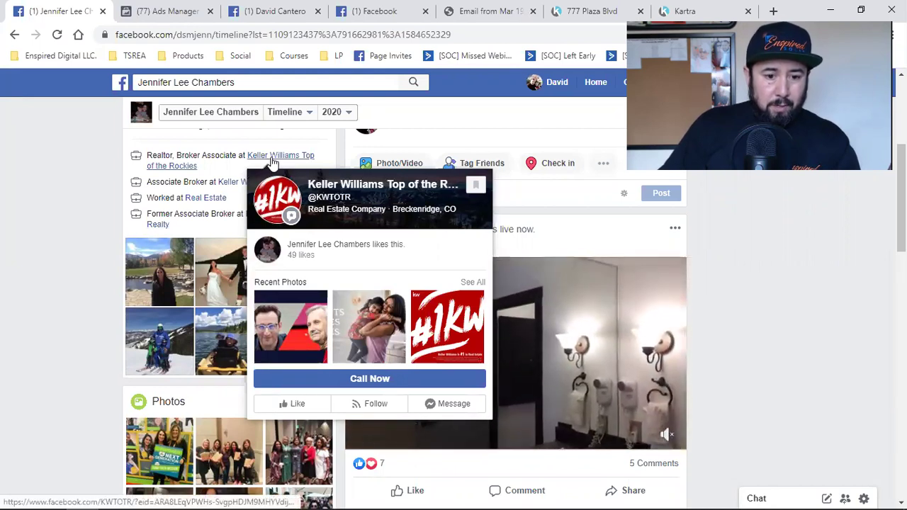
{"action": "left_click", "coordinate": [273, 164]}
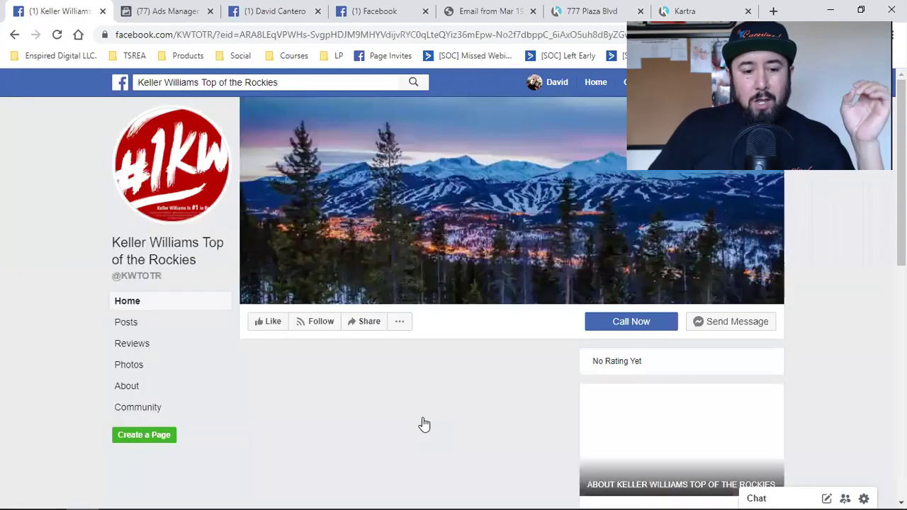
Step: Highlight the '49 people like this' line in the page's Community box
{"action": "scroll", "coordinate": [735, 383], "scroll_direction": "down", "scroll_amount": 3}
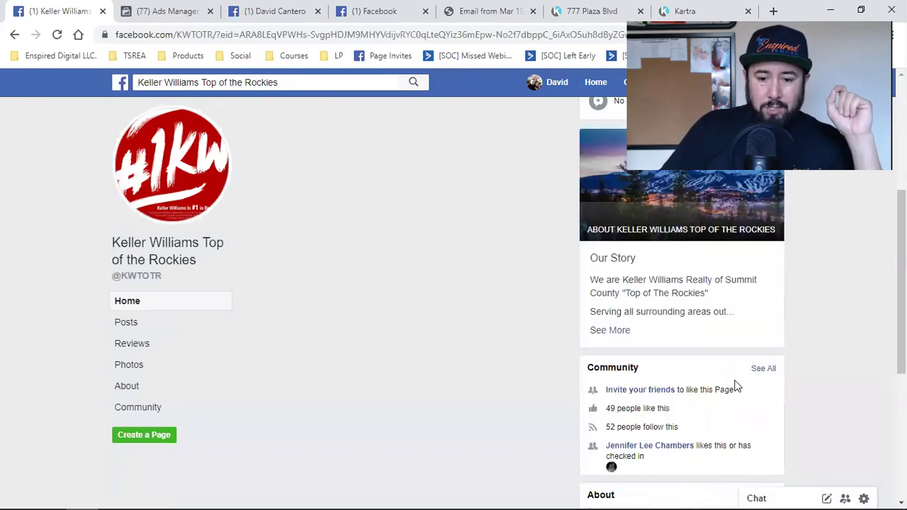
{"action": "double_click", "coordinate": [611, 408]}
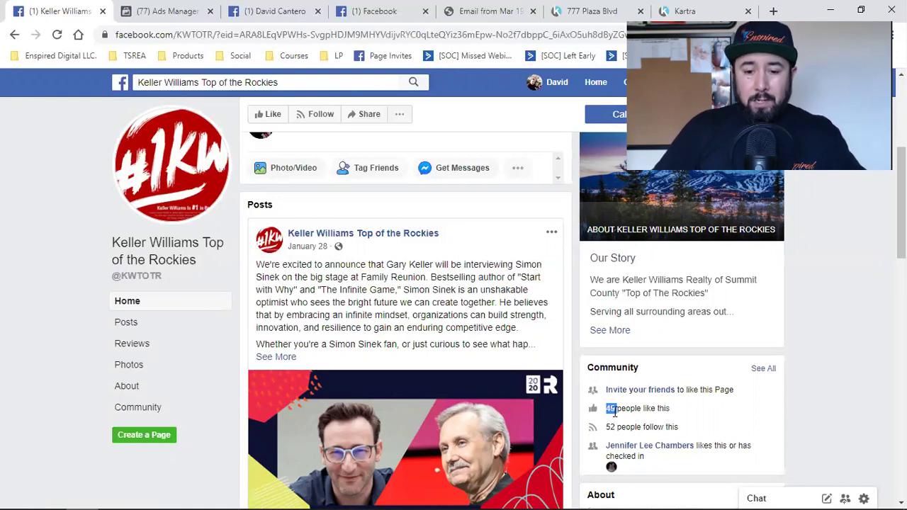
{"action": "left_click", "coordinate": [615, 411]}
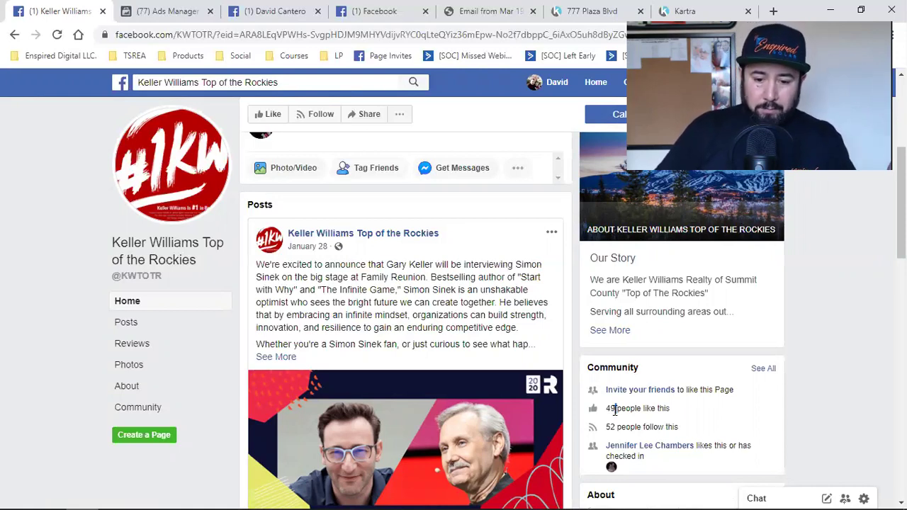
{"action": "double_click", "coordinate": [609, 409]}
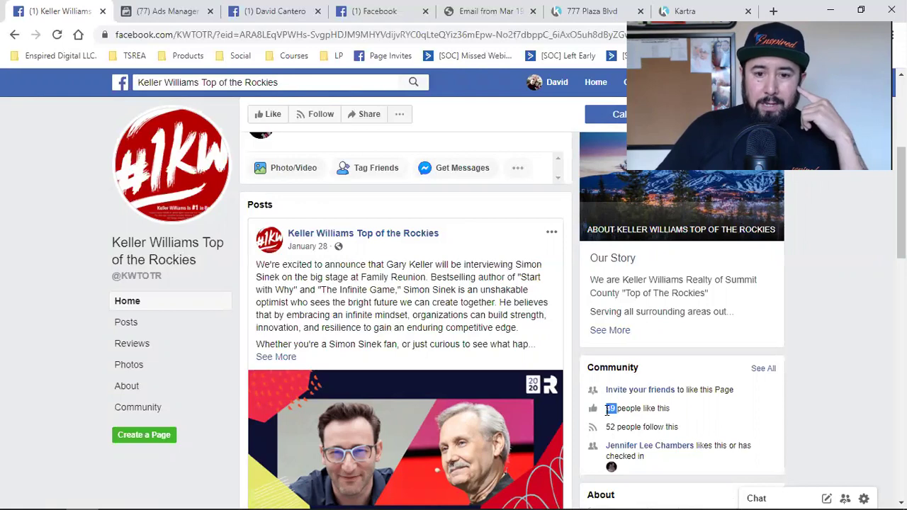
{"action": "triple_click", "coordinate": [607, 409]}
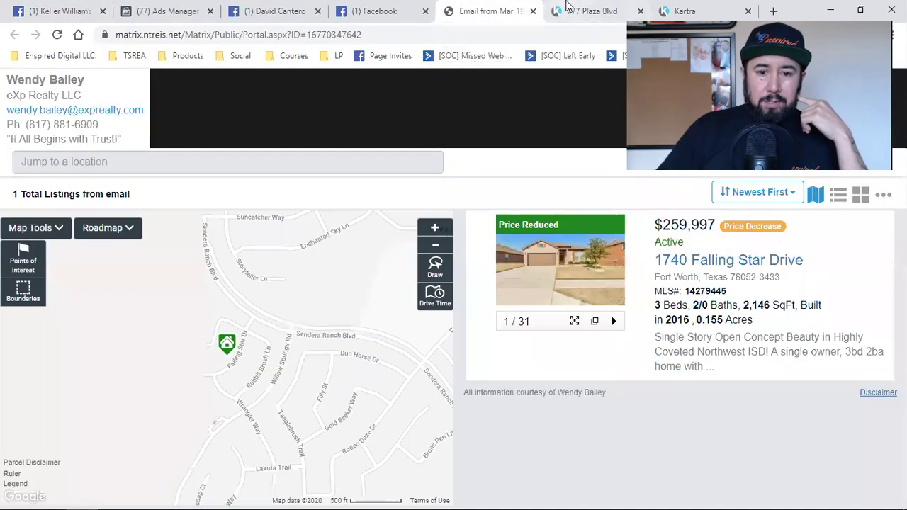
Step: Browse the realtor's profile timeline and reopen the Keller Williams Top of the Rockies page
{"action": "left_click", "coordinate": [567, 11]}
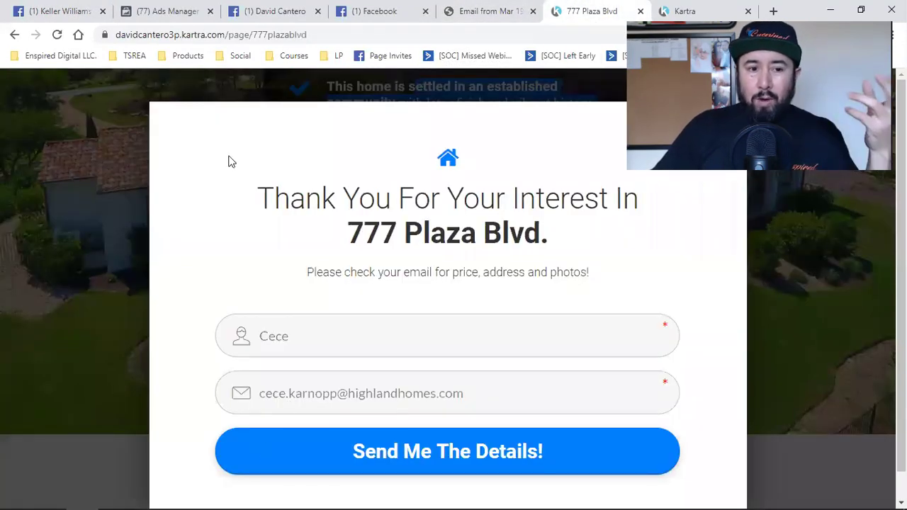
{"action": "left_click", "coordinate": [62, 9]}
{"action": "left_click", "coordinate": [15, 34]}
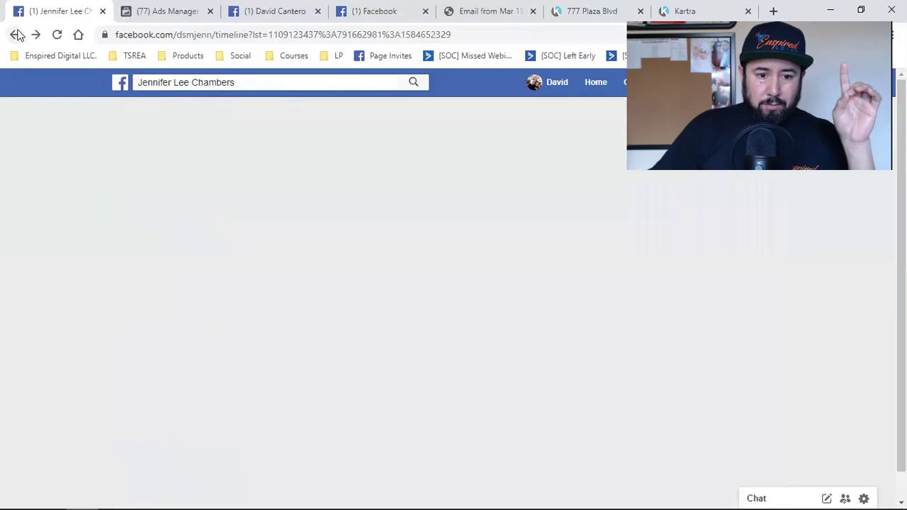
{"action": "scroll", "coordinate": [109, 371], "scroll_direction": "down", "scroll_amount": 4}
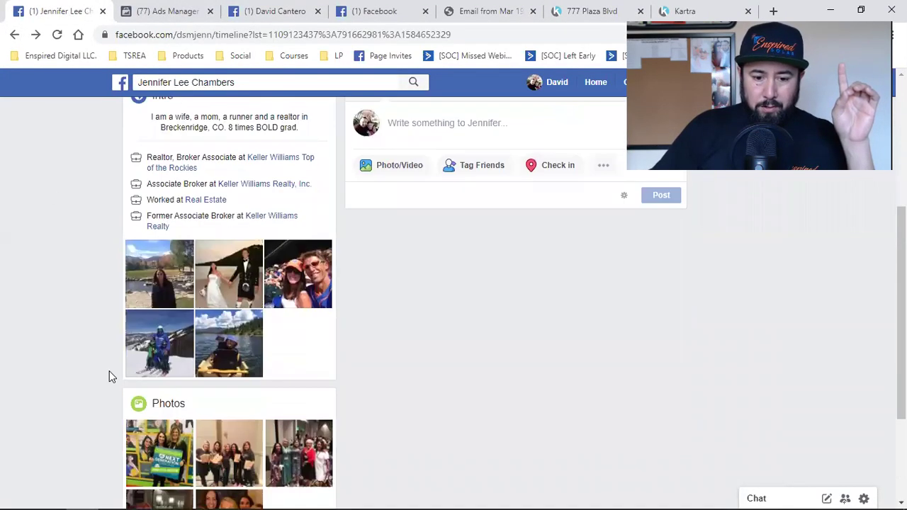
{"action": "scroll", "coordinate": [109, 371], "scroll_direction": "down", "scroll_amount": 3}
{"action": "scroll", "coordinate": [109, 366], "scroll_direction": "up", "scroll_amount": 4}
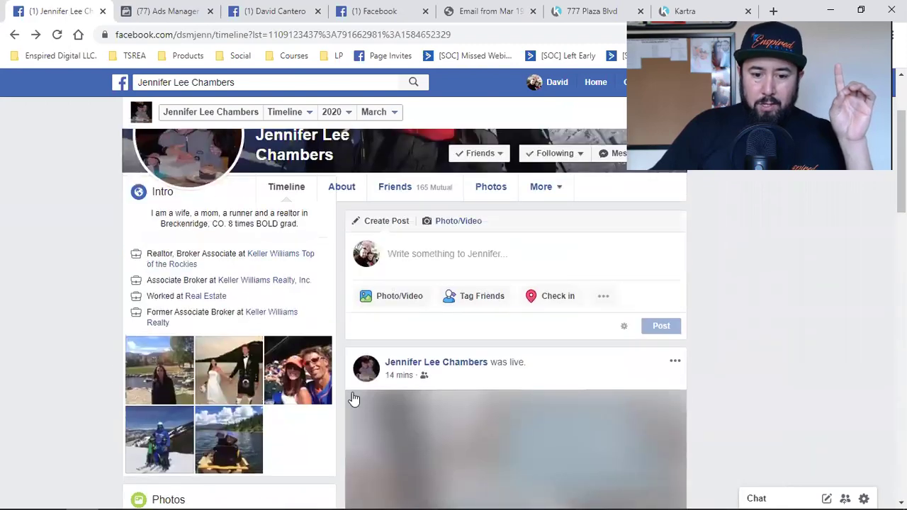
{"action": "scroll", "coordinate": [353, 399], "scroll_direction": "down", "scroll_amount": 2}
{"action": "scroll", "coordinate": [425, 382], "scroll_direction": "up", "scroll_amount": 2}
{"action": "scroll", "coordinate": [470, 368], "scroll_direction": "down", "scroll_amount": 2}
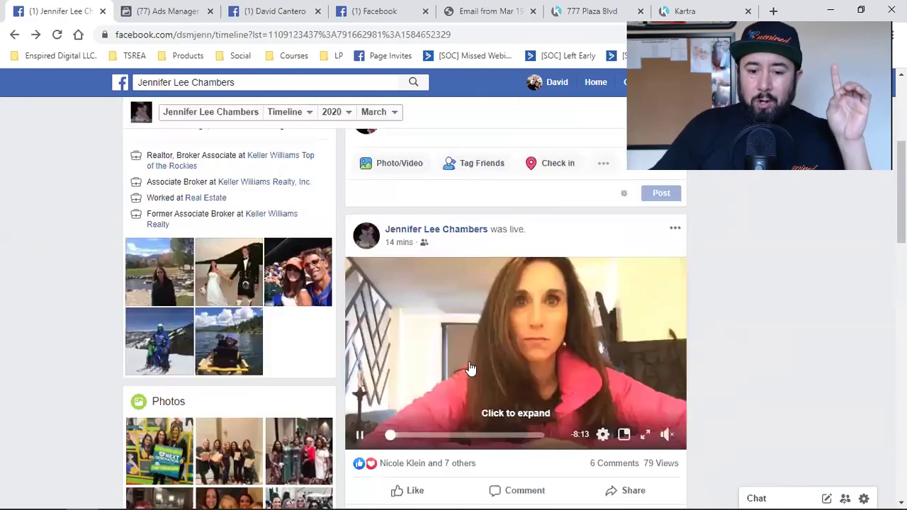
{"action": "scroll", "coordinate": [291, 290], "scroll_direction": "up", "scroll_amount": 2}
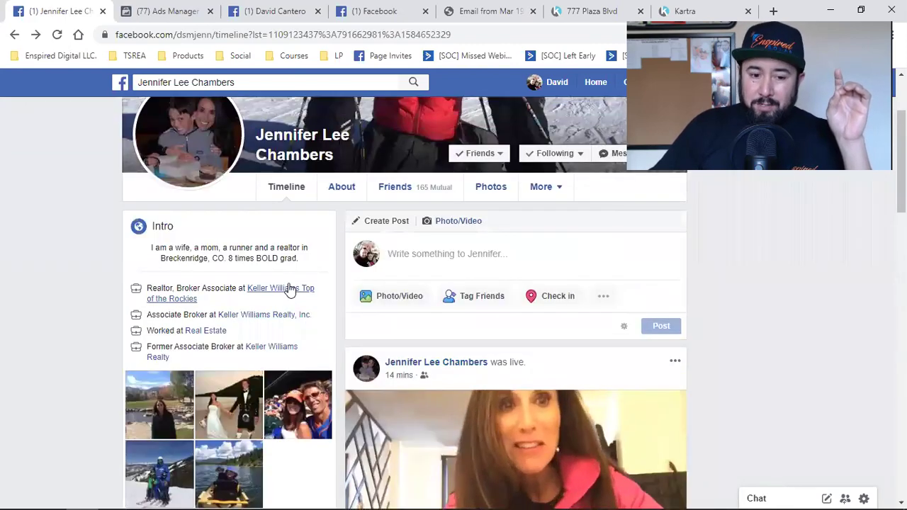
{"action": "left_click", "coordinate": [290, 290]}
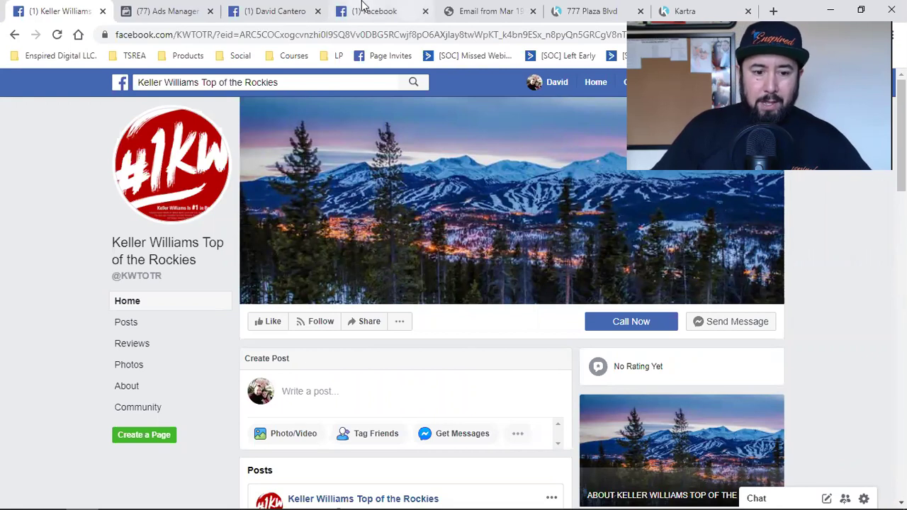
Step: Check the Matrix listing and 777 Plaza Blvd tabs, then return to the Housing Conversions setup
{"action": "scroll", "coordinate": [389, 371], "scroll_direction": "down", "scroll_amount": 4}
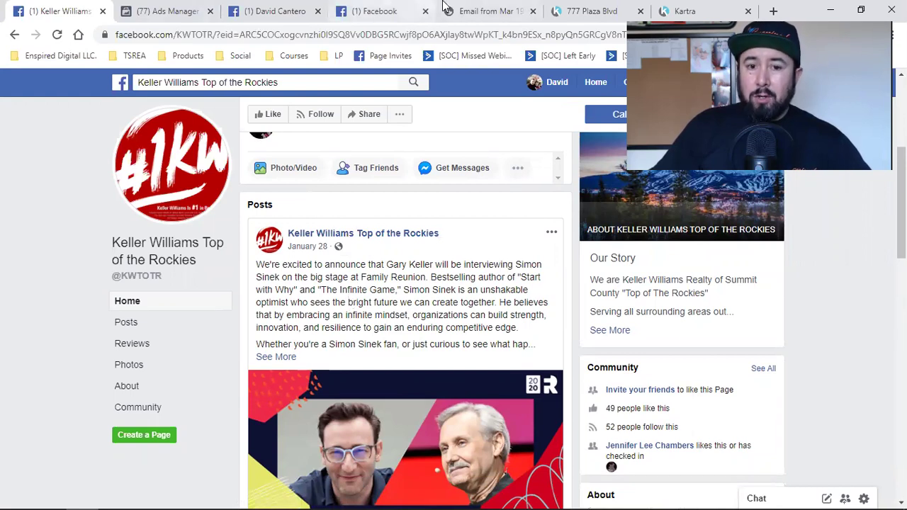
{"action": "left_click", "coordinate": [480, 9]}
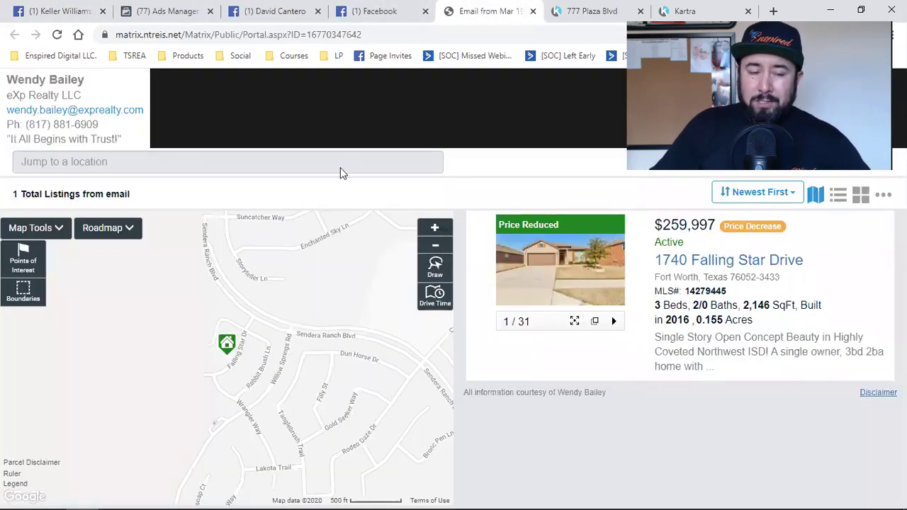
{"action": "left_click", "coordinate": [557, 14]}
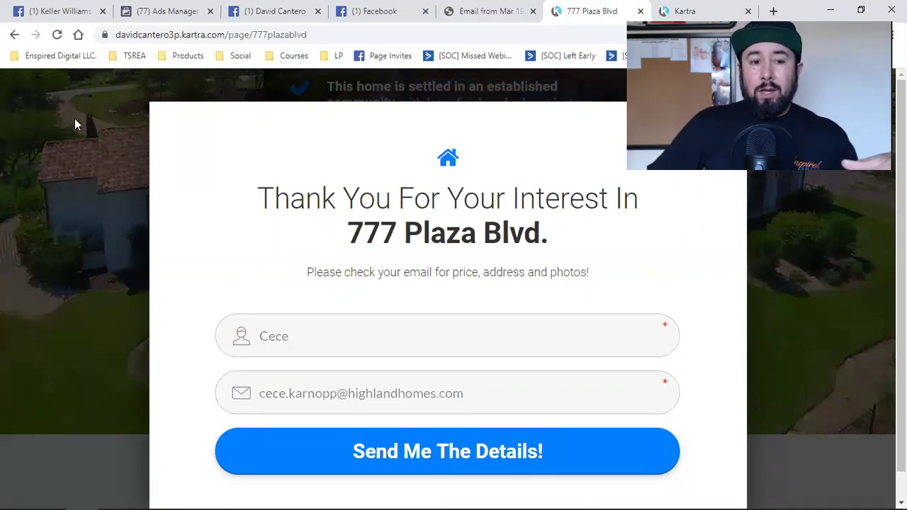
{"action": "left_click", "coordinate": [164, 11]}
{"action": "scroll", "coordinate": [620, 284], "scroll_direction": "up", "scroll_amount": 10}
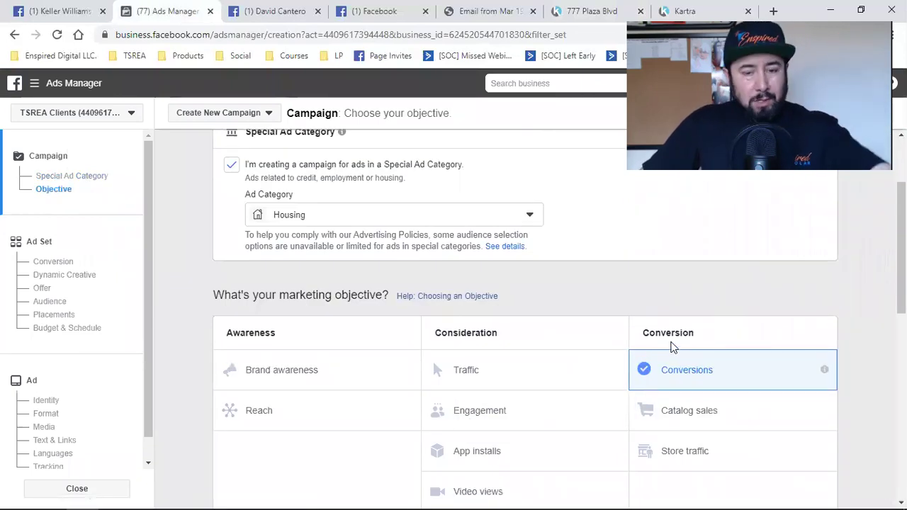
Step: Show the 777 Plaza Blvd page and close its thank-you popup
{"action": "left_click", "coordinate": [580, 7]}
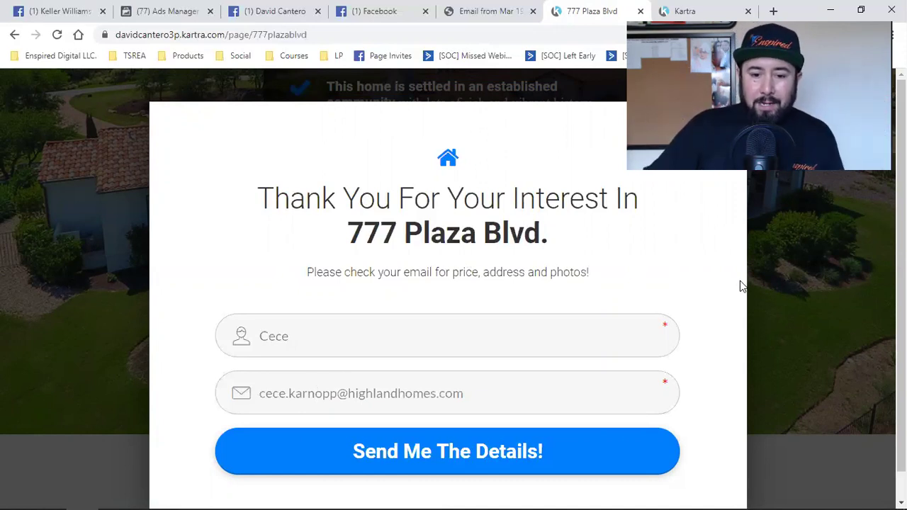
{"action": "left_click", "coordinate": [772, 305]}
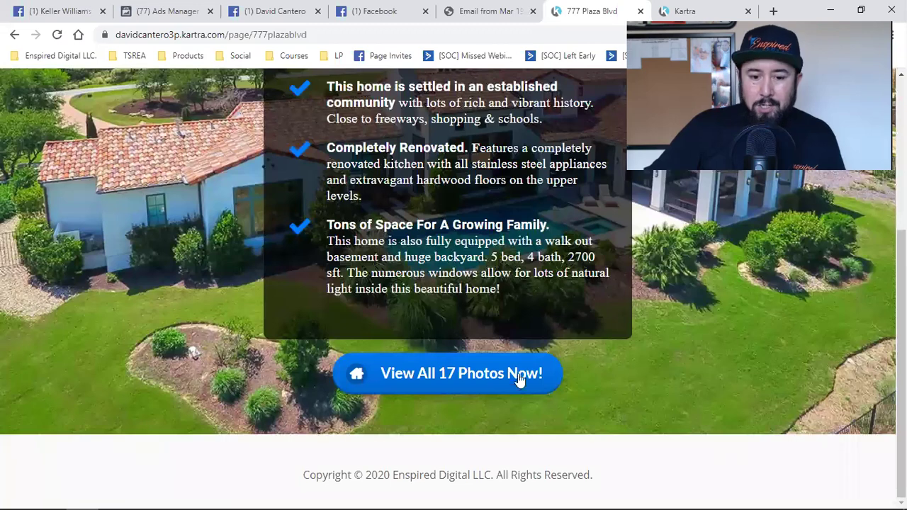
Step: Open the 'View All 17 Photos Now!' opt-in popup, then return to the Keller Williams Facebook page
{"action": "left_click", "coordinate": [474, 383]}
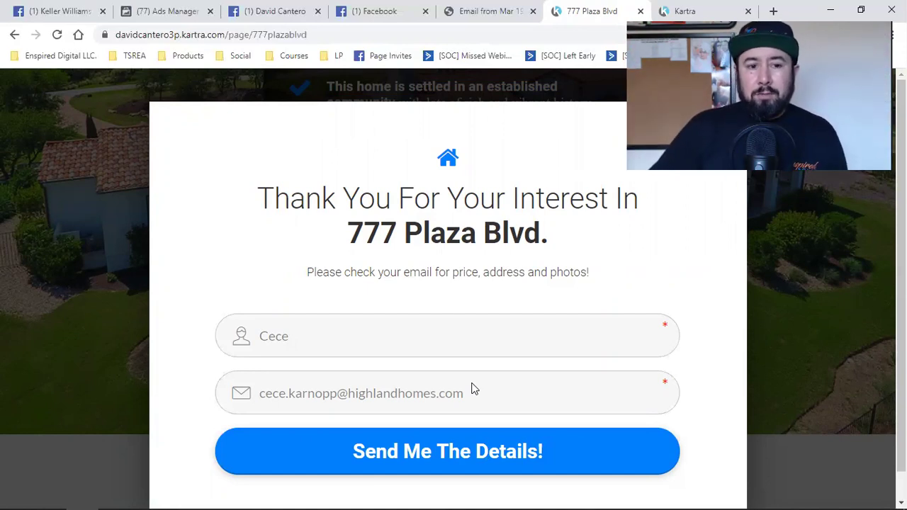
{"action": "left_click", "coordinate": [35, 9]}
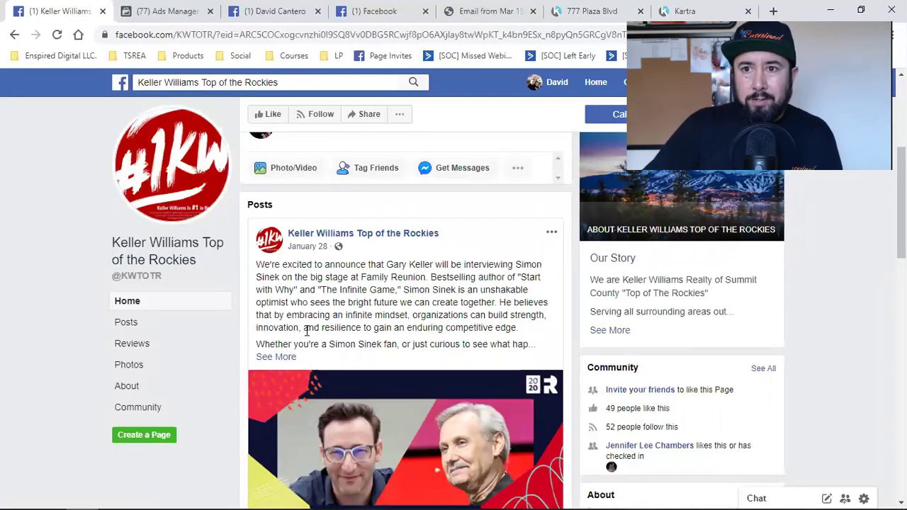
Step: Review the Conversions objective under Housing, then show the 777 Plaza Blvd thank-you popup
{"action": "left_click", "coordinate": [188, 8]}
{"action": "scroll", "coordinate": [517, 376], "scroll_direction": "down", "scroll_amount": 4}
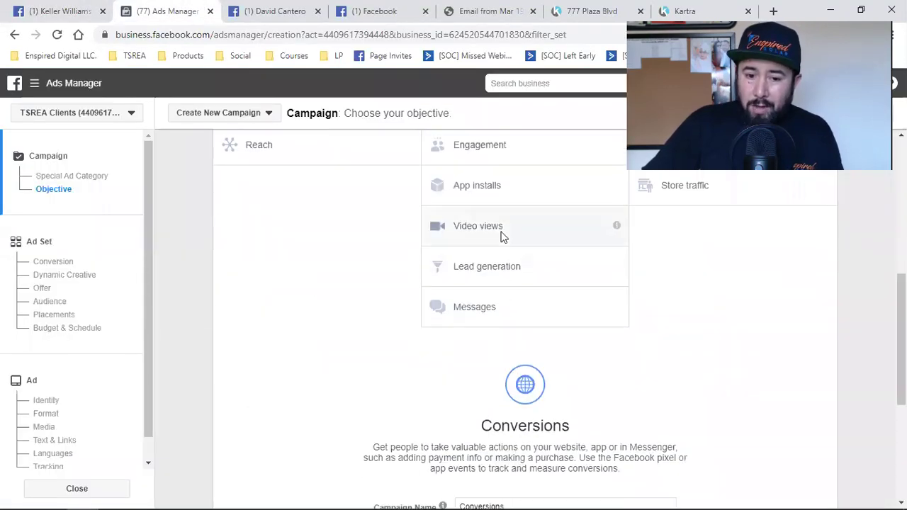
{"action": "scroll", "coordinate": [524, 397], "scroll_direction": "up", "scroll_amount": 2}
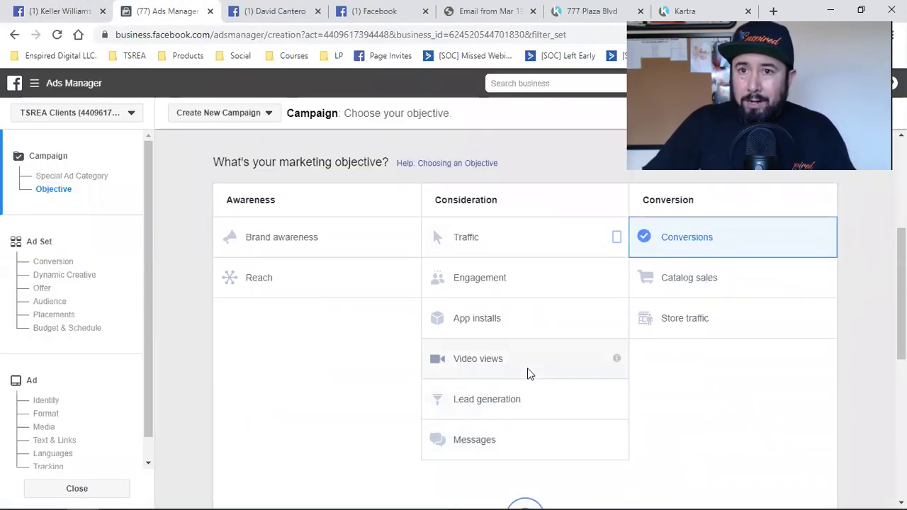
{"action": "scroll", "coordinate": [527, 368], "scroll_direction": "up", "scroll_amount": 2}
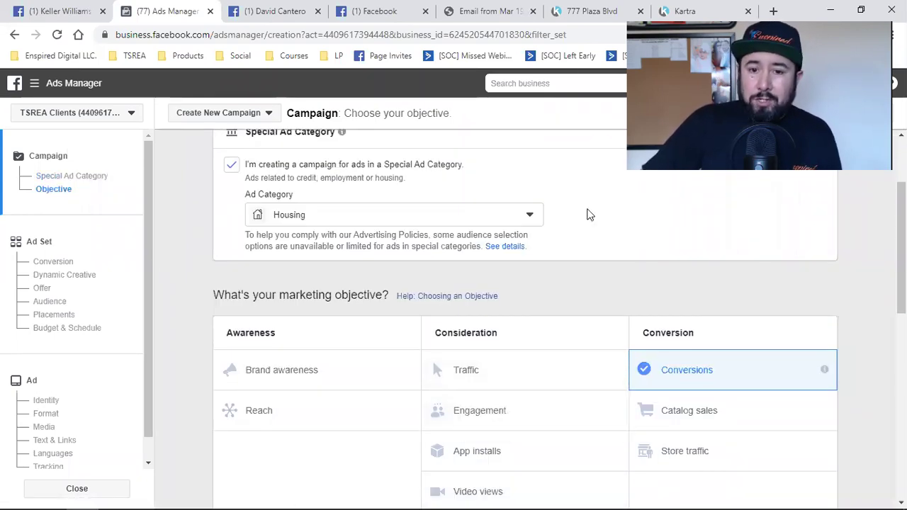
{"action": "left_click", "coordinate": [596, 10]}
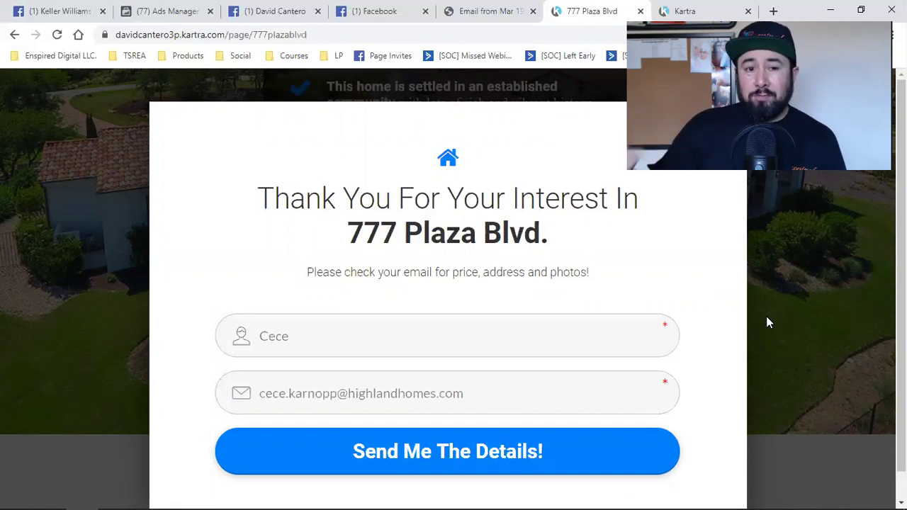
Step: Go back to the realtor's profile timeline and her live video post, glancing at Ads Manager
{"action": "left_click", "coordinate": [32, 7]}
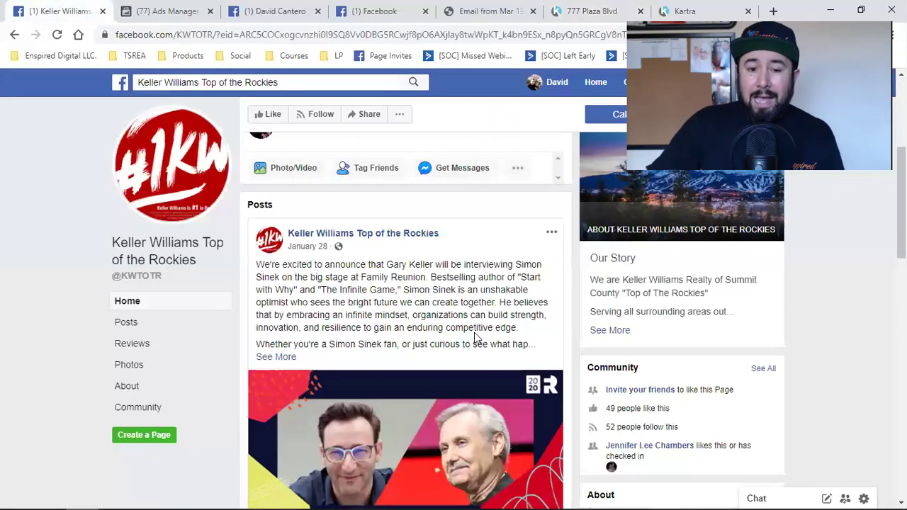
{"action": "left_click", "coordinate": [15, 34]}
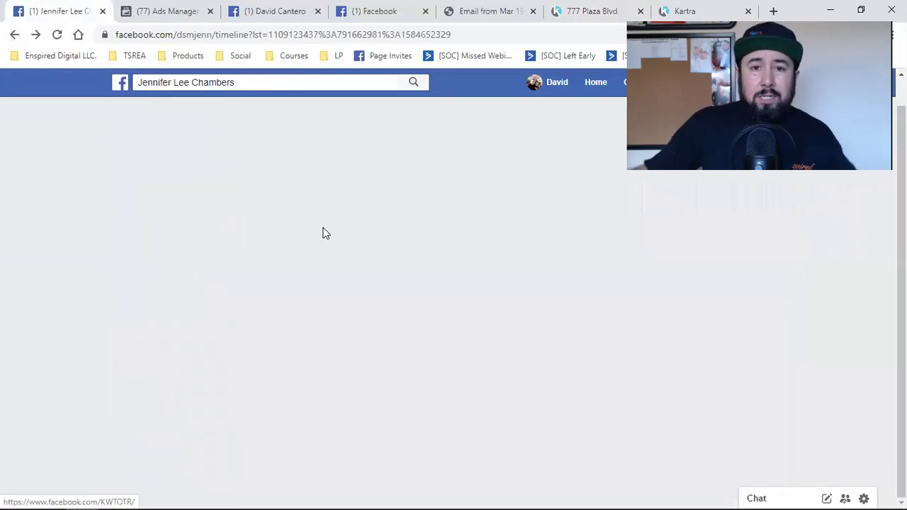
{"action": "scroll", "coordinate": [397, 330], "scroll_direction": "down", "scroll_amount": 8}
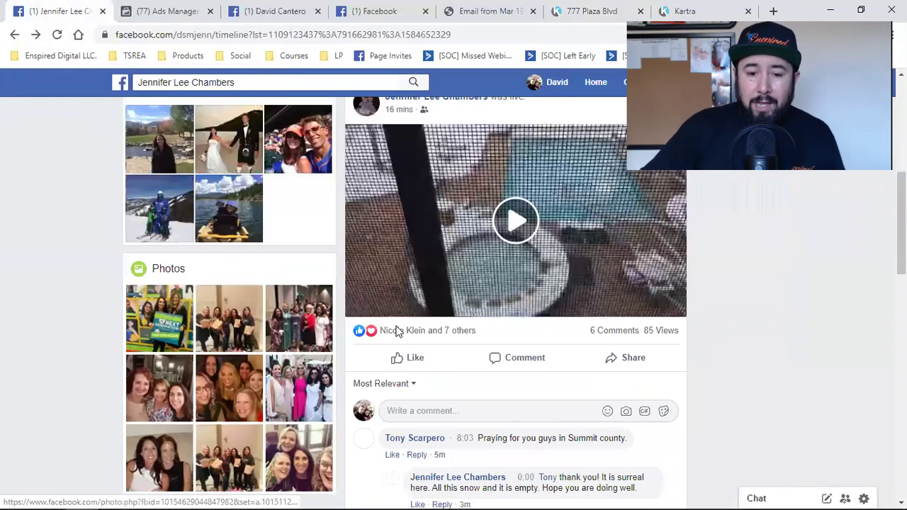
{"action": "scroll", "coordinate": [396, 330], "scroll_direction": "up", "scroll_amount": 3}
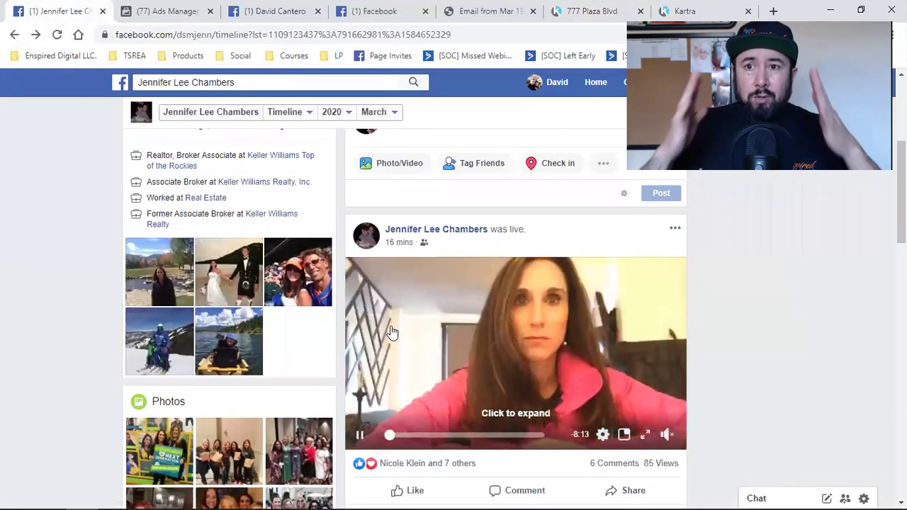
{"action": "left_click", "coordinate": [165, 11]}
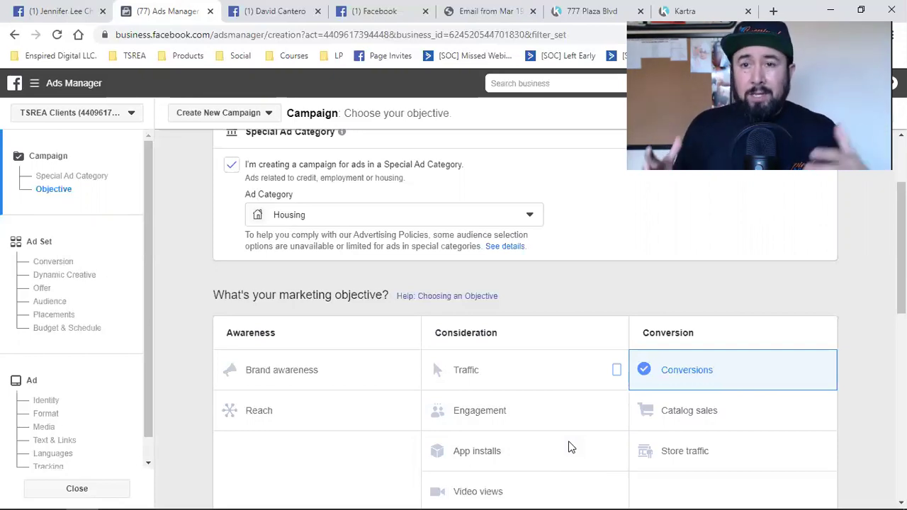
{"action": "left_click", "coordinate": [57, 11]}
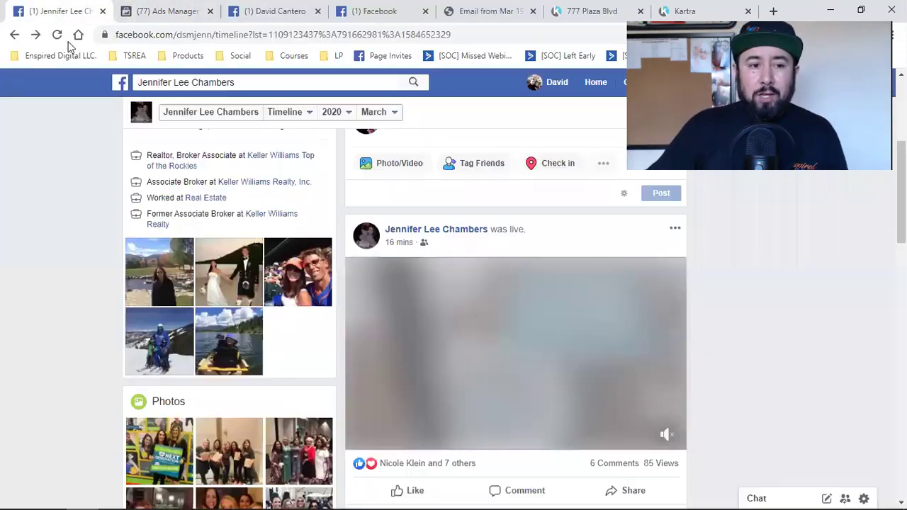
{"action": "mouse_move", "coordinate": [496, 335]}
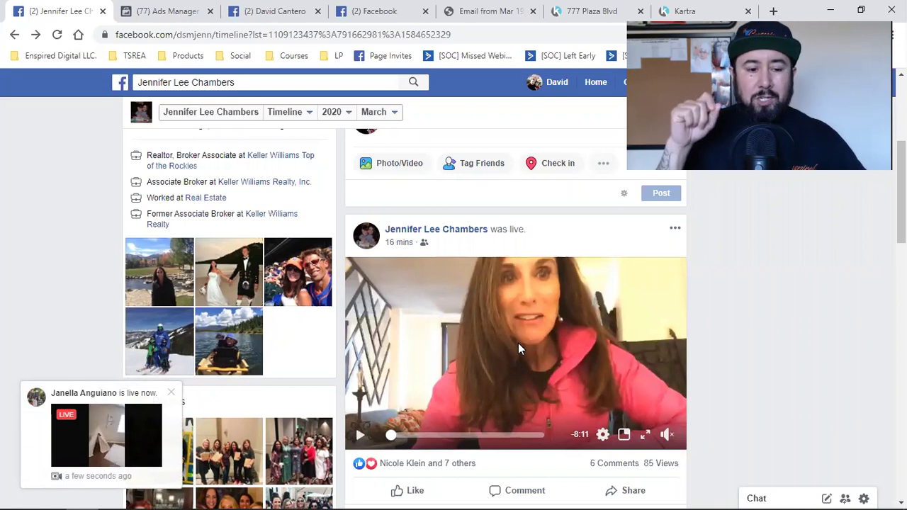
Step: Open a friend's live video from the notification, play and pause it, then return to Ads Manager
{"action": "left_click", "coordinate": [91, 448]}
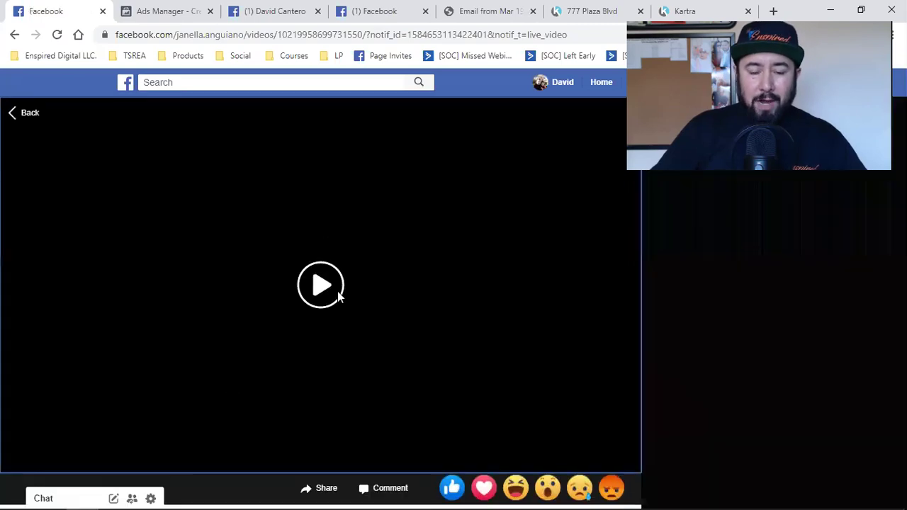
{"action": "left_click", "coordinate": [338, 292]}
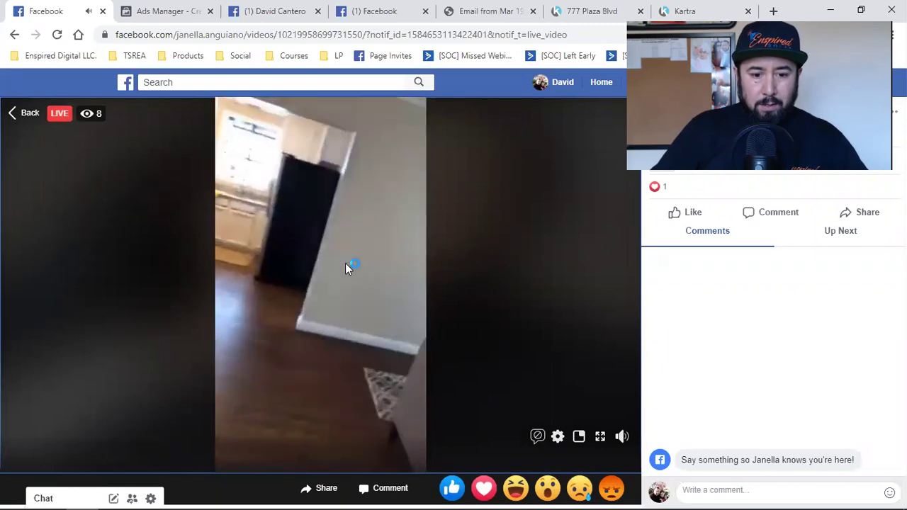
{"action": "left_click", "coordinate": [345, 263]}
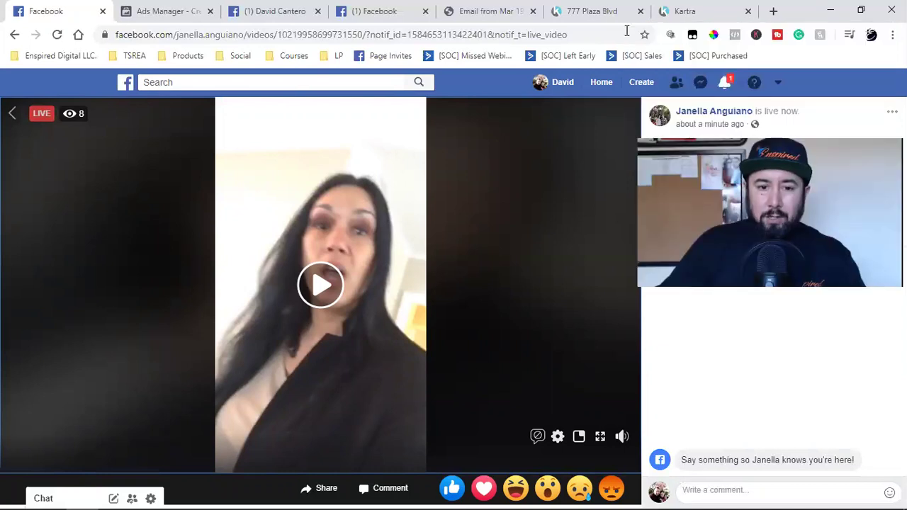
{"action": "left_click", "coordinate": [175, 8]}
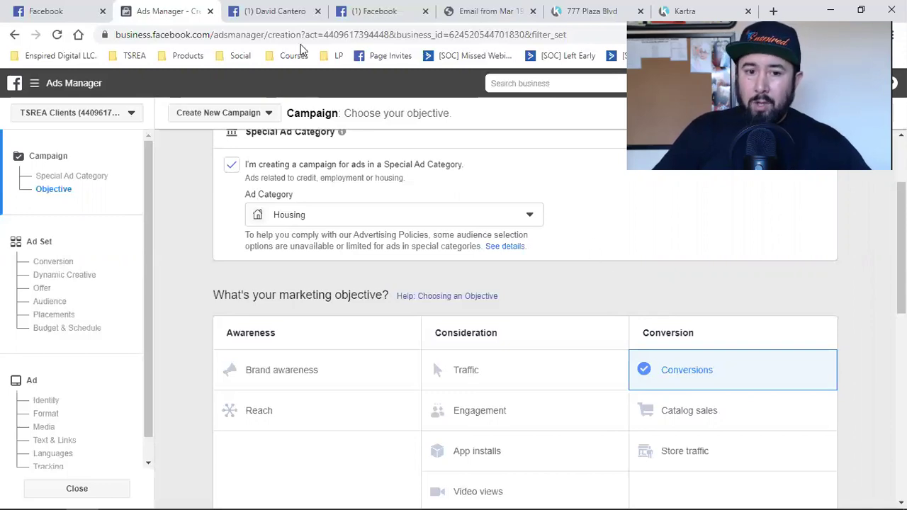
Step: Revisit the live video and profile timeline, pause the autoplaying video, then return to 777 Plaza Blvd
{"action": "left_click", "coordinate": [68, 8]}
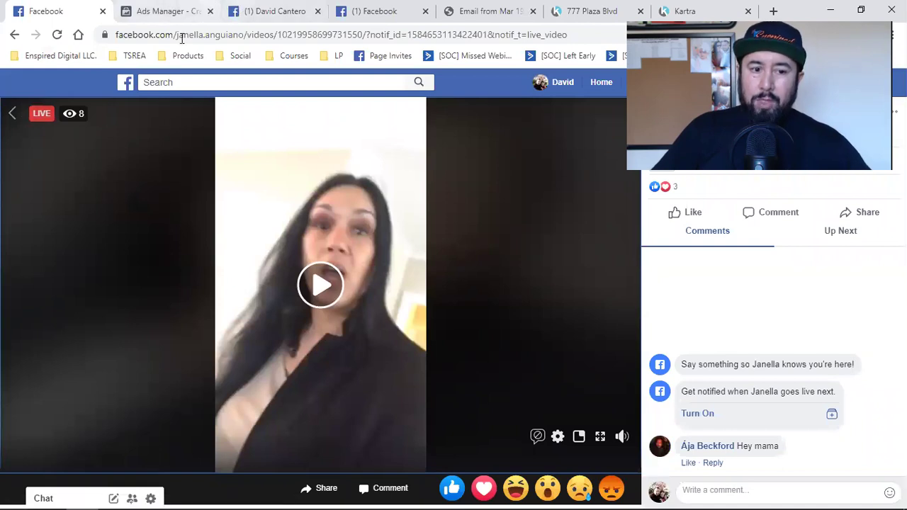
{"action": "left_click", "coordinate": [13, 120]}
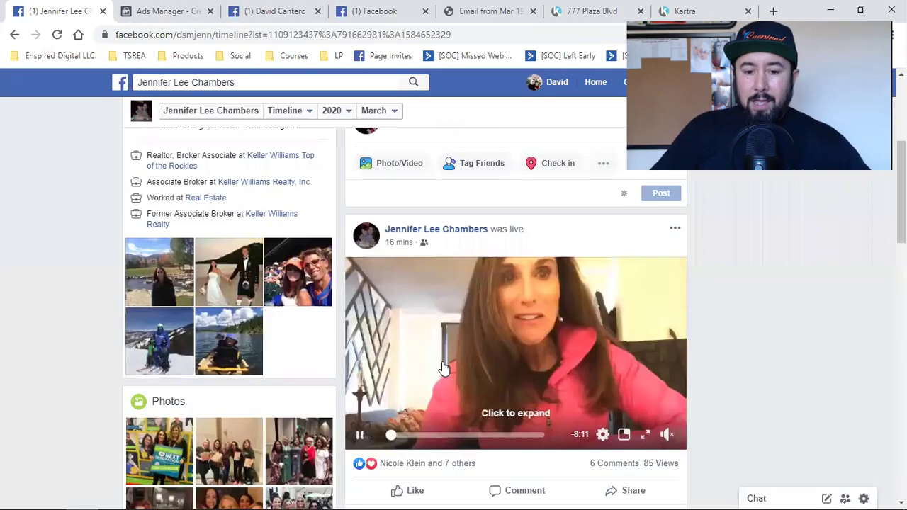
{"action": "left_click", "coordinate": [483, 386]}
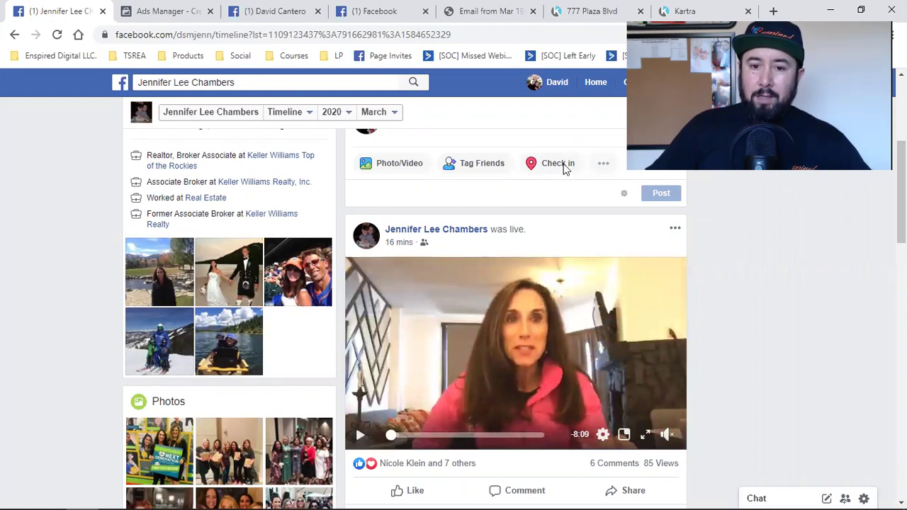
{"action": "left_click", "coordinate": [579, 11]}
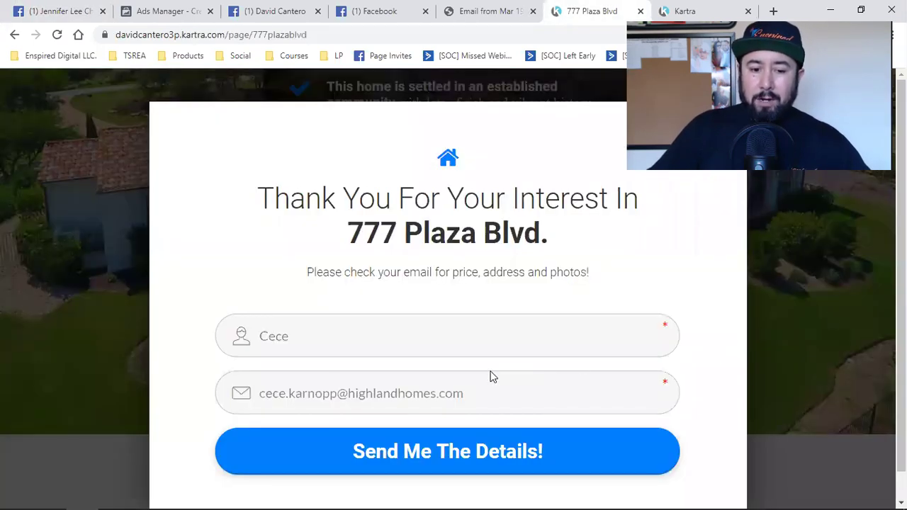
Step: Click into the opt-in email field, then dismiss the popup to reveal the property highlights
{"action": "left_click", "coordinate": [296, 397]}
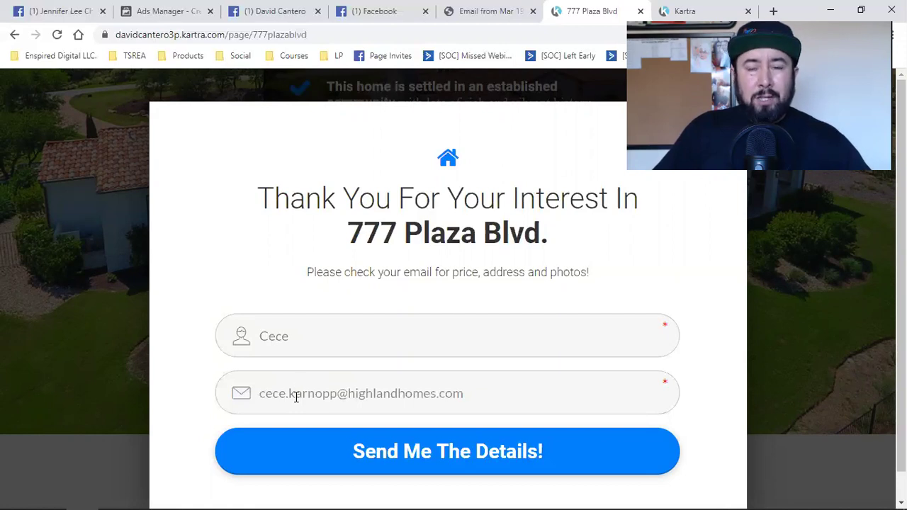
{"action": "left_click", "coordinate": [826, 301]}
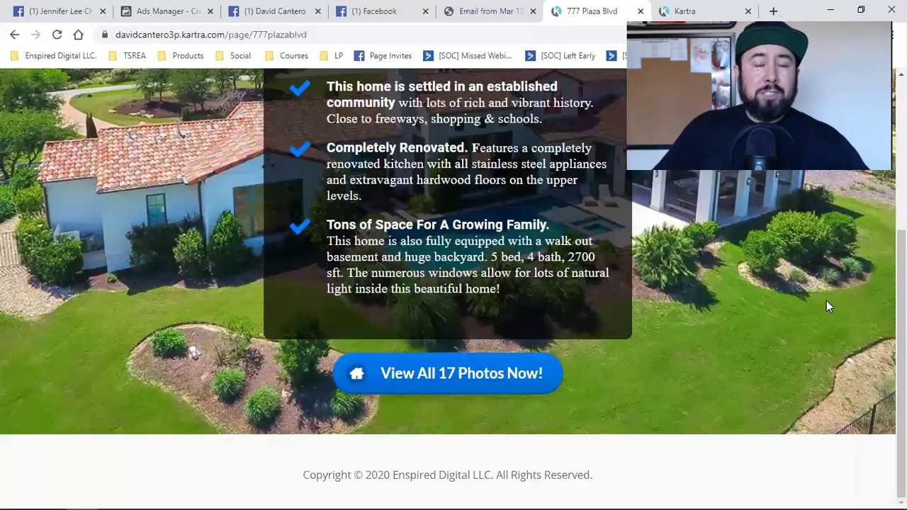
Step: Scroll the 777 Plaza Blvd page and bring up the opt-in popup from View All 17 Photos Now!
{"action": "scroll", "coordinate": [807, 308], "scroll_direction": "up", "scroll_amount": 4}
{"action": "scroll", "coordinate": [806, 316], "scroll_direction": "down", "scroll_amount": 4}
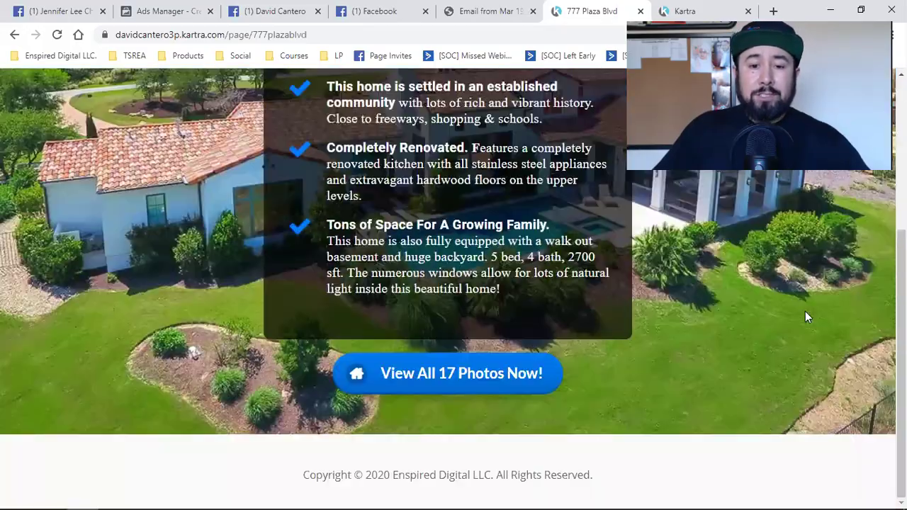
{"action": "scroll", "coordinate": [806, 316], "scroll_direction": "up", "scroll_amount": 3}
{"action": "scroll", "coordinate": [805, 316], "scroll_direction": "up", "scroll_amount": 1}
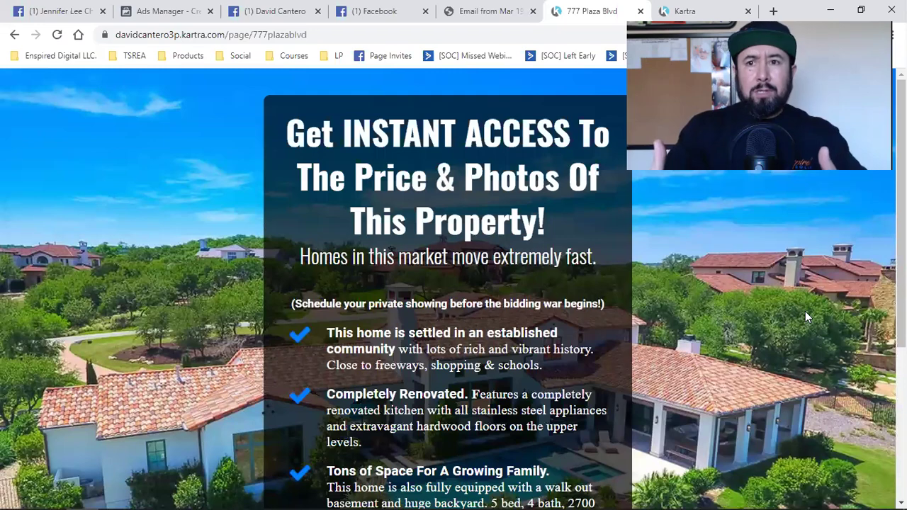
{"action": "scroll", "coordinate": [774, 349], "scroll_direction": "down", "scroll_amount": 3}
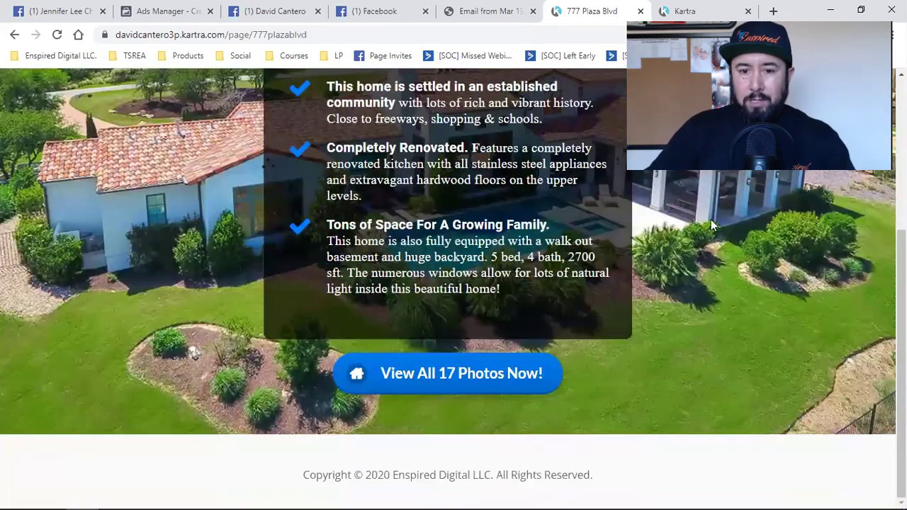
{"action": "left_click", "coordinate": [438, 374]}
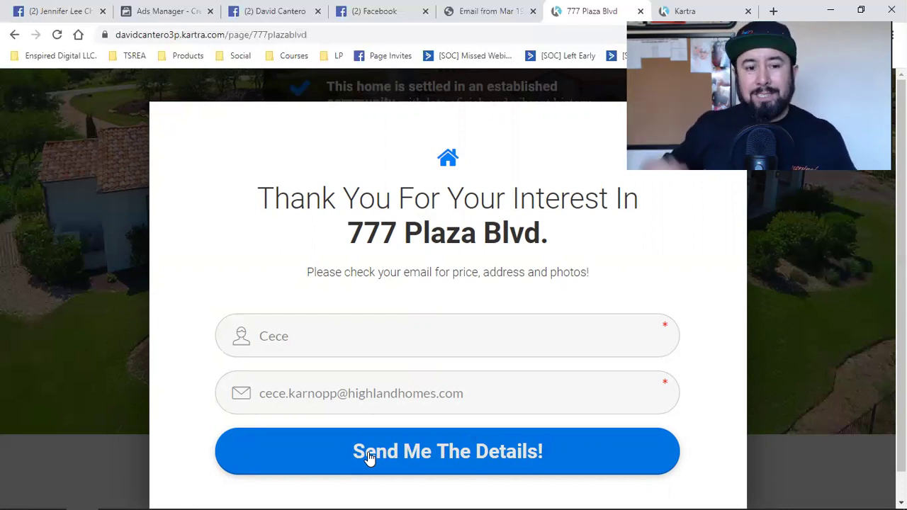
Step: Dismiss the opt-in popup and look over the 777 Plaza Blvd property page
{"action": "left_click", "coordinate": [369, 457]}
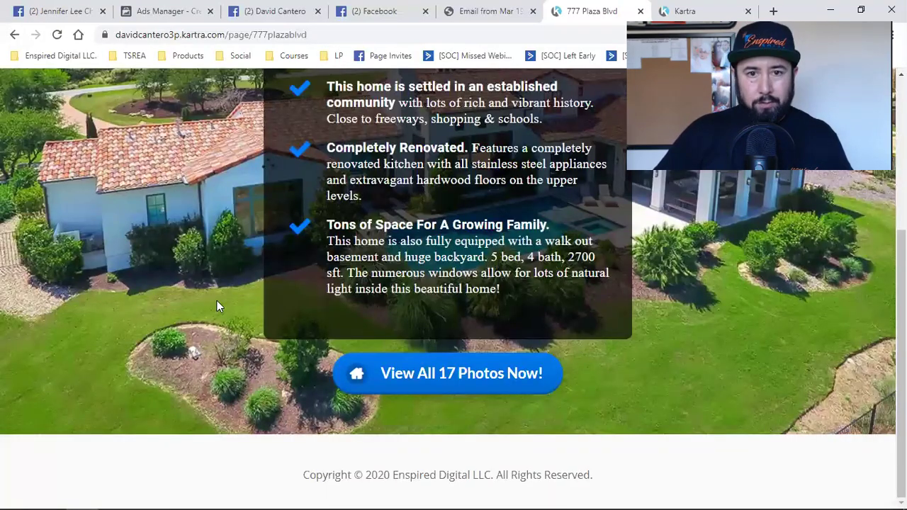
{"action": "scroll", "coordinate": [217, 301], "scroll_direction": "up", "scroll_amount": 3}
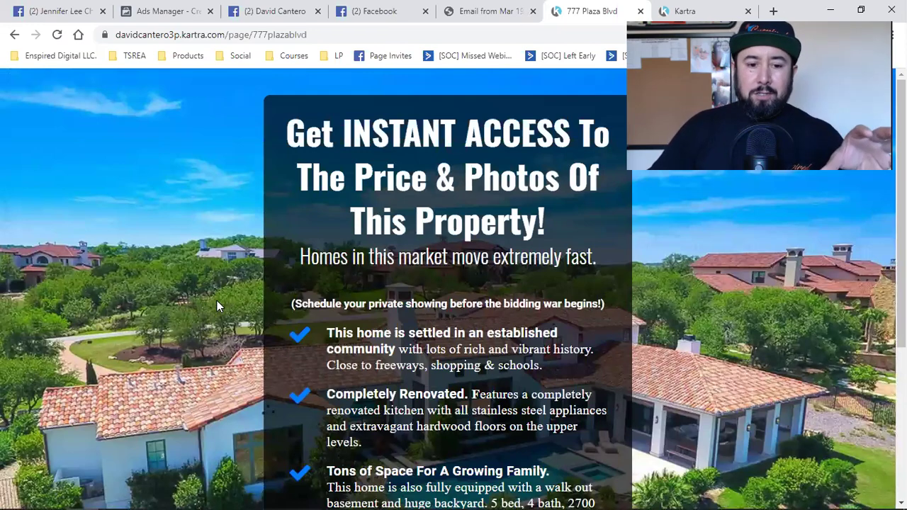
{"action": "scroll", "coordinate": [217, 303], "scroll_direction": "down", "scroll_amount": 3}
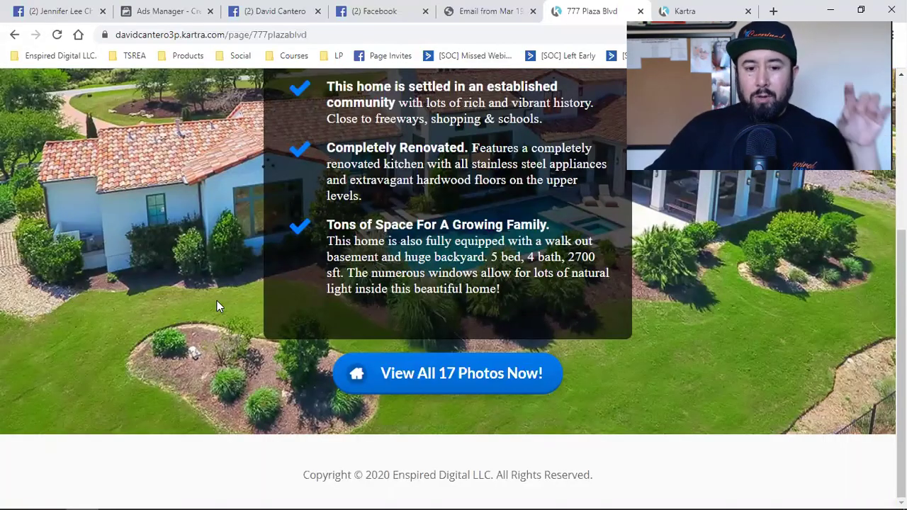
{"action": "scroll", "coordinate": [217, 305], "scroll_direction": "up", "scroll_amount": 3}
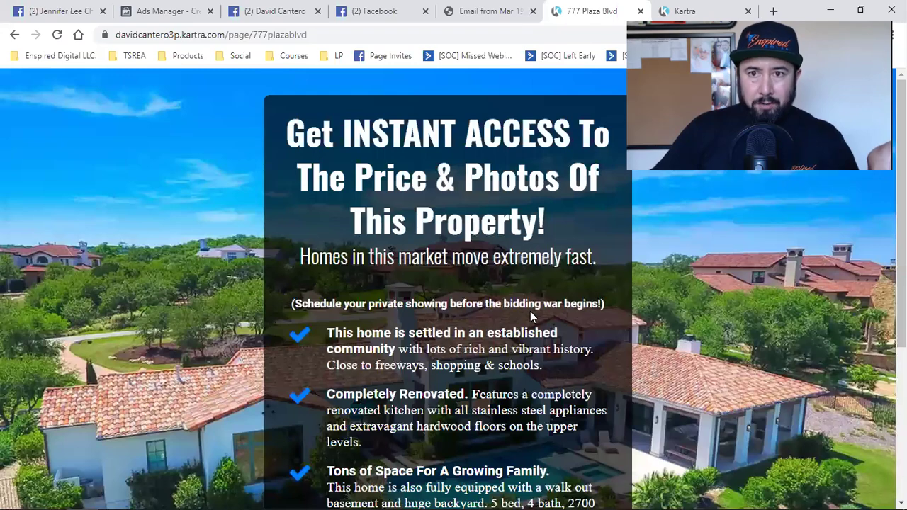
{"action": "scroll", "coordinate": [530, 311], "scroll_direction": "down", "scroll_amount": 3}
{"action": "scroll", "coordinate": [531, 312], "scroll_direction": "up", "scroll_amount": 3}
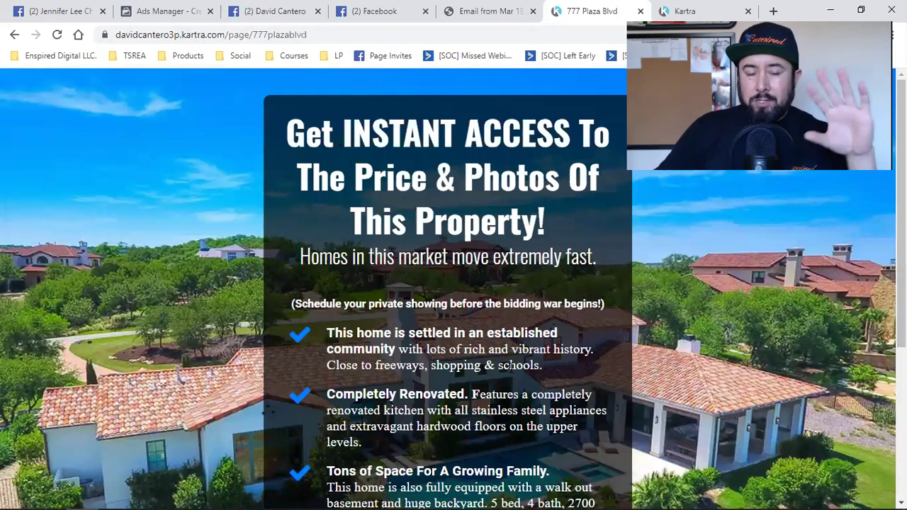
{"action": "scroll", "coordinate": [512, 369], "scroll_direction": "down", "scroll_amount": 3}
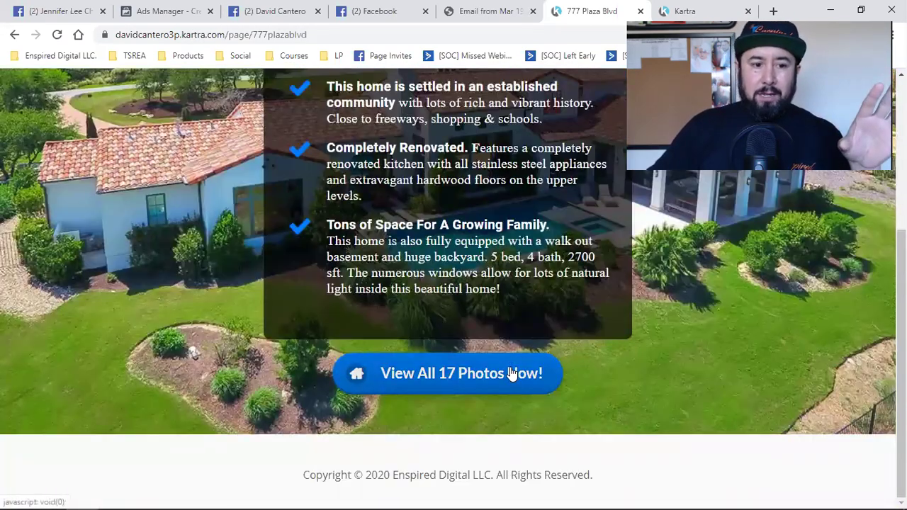
Step: Retry the photos offer, glance at the Facebook tab, then review the 777 Plaza Blvd page again
{"action": "left_click", "coordinate": [512, 374]}
{"action": "left_click", "coordinate": [57, 10]}
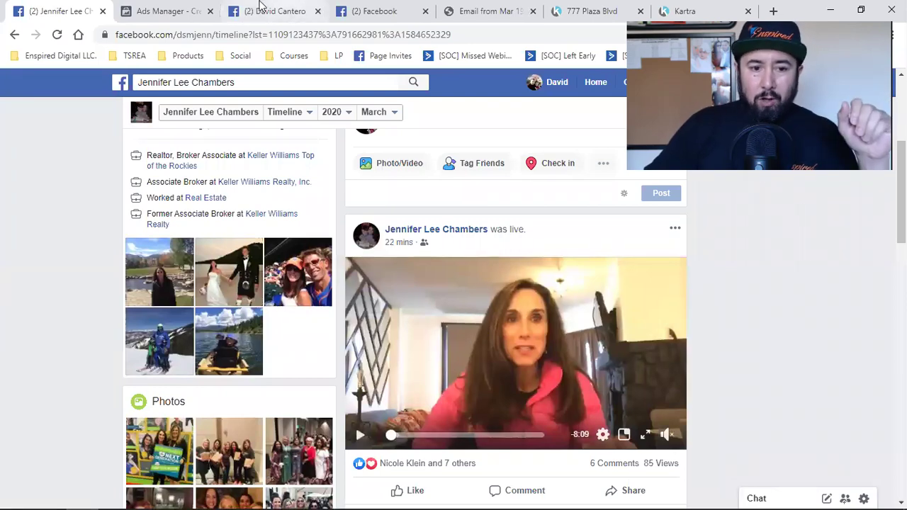
{"action": "left_click", "coordinate": [580, 8]}
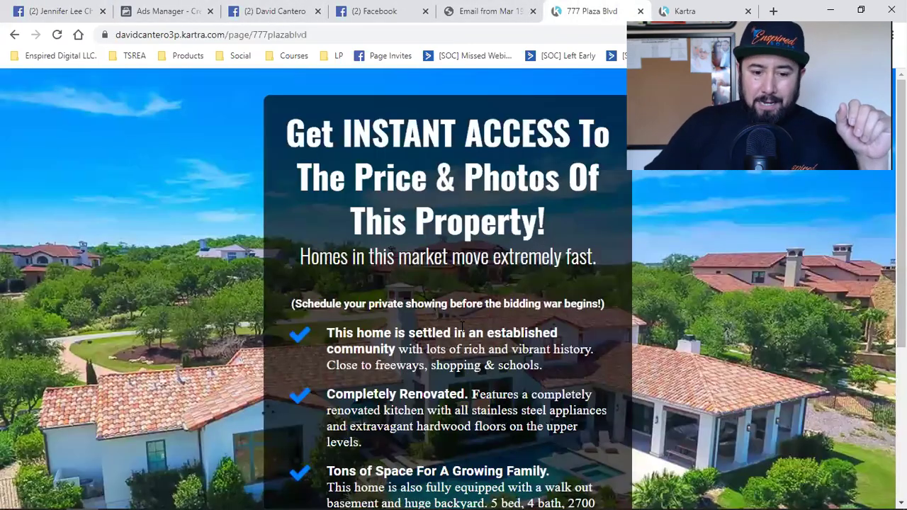
{"action": "scroll", "coordinate": [364, 310], "scroll_direction": "down", "scroll_amount": 1}
{"action": "scroll", "coordinate": [282, 244], "scroll_direction": "down", "scroll_amount": 2}
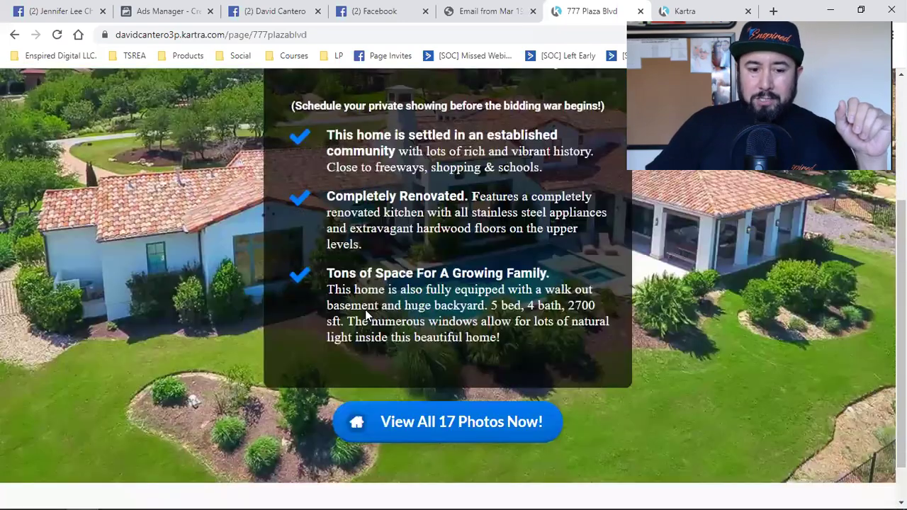
{"action": "scroll", "coordinate": [466, 335], "scroll_direction": "up", "scroll_amount": 4}
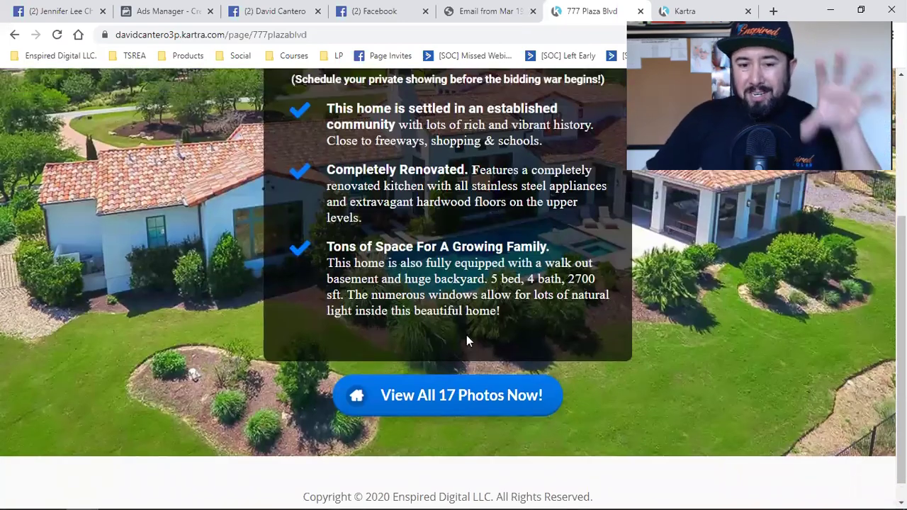
{"action": "scroll", "coordinate": [453, 297], "scroll_direction": "down", "scroll_amount": 2}
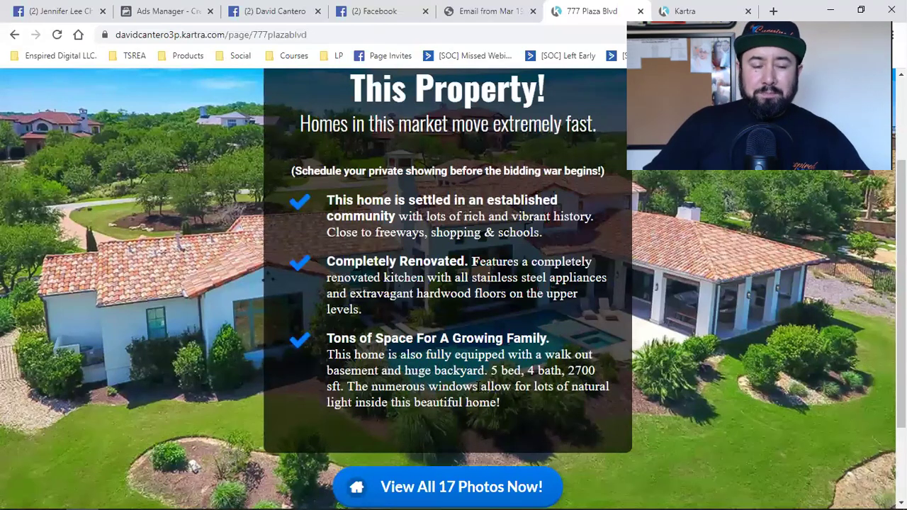
{"action": "scroll", "coordinate": [456, 449], "scroll_direction": "down", "scroll_amount": 2}
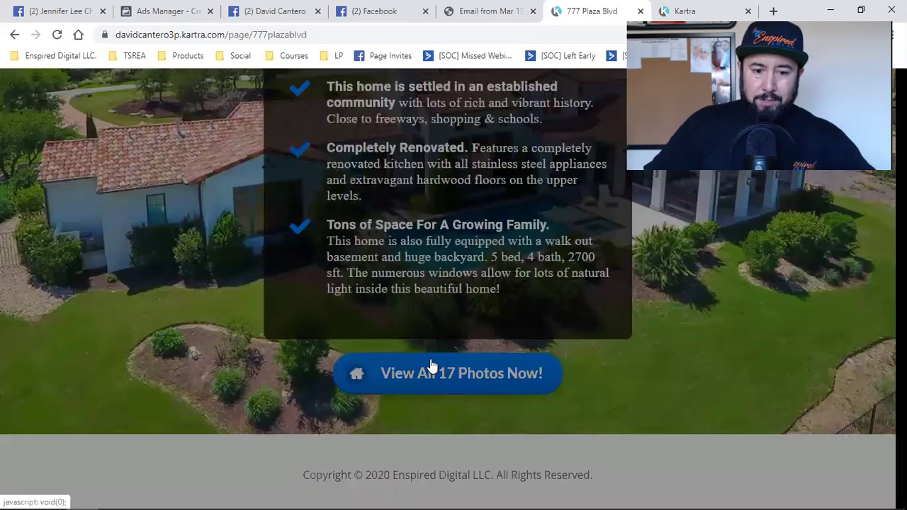
Step: Reopen the 777 Plaza Blvd opt-in form, check the MLS email, and edit the prefilled email address
{"action": "left_click", "coordinate": [432, 365]}
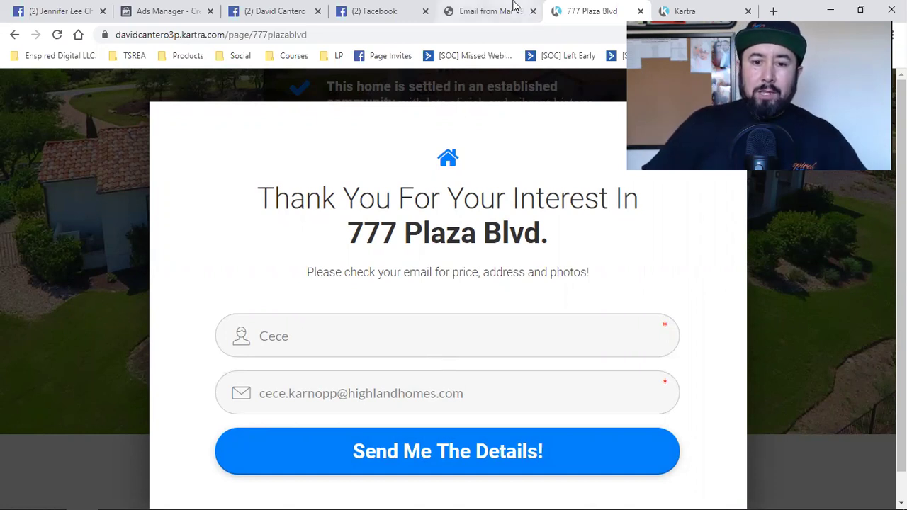
{"action": "left_click", "coordinate": [493, 10]}
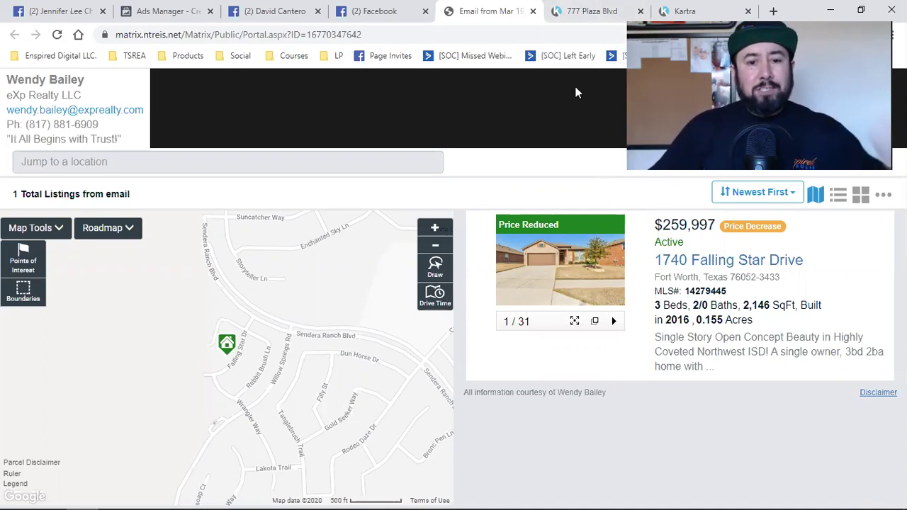
{"action": "left_click", "coordinate": [604, 11]}
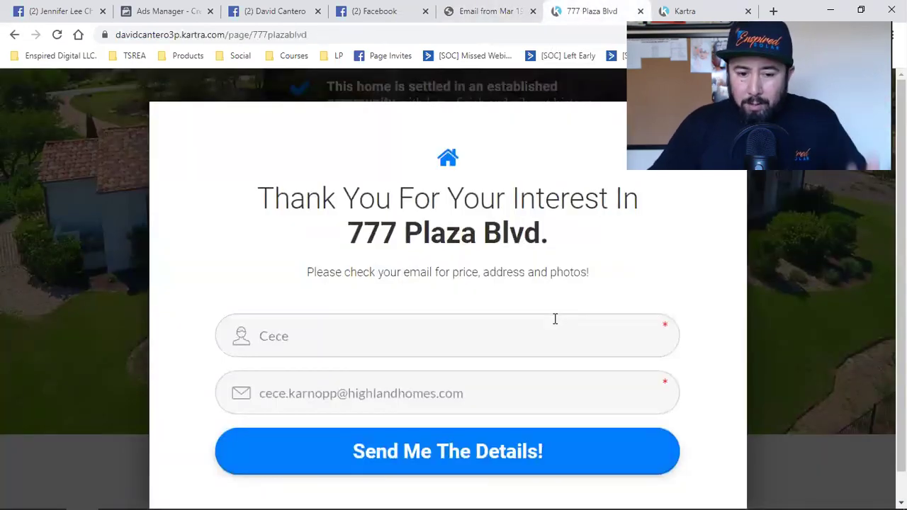
{"action": "left_click", "coordinate": [323, 394]}
{"action": "key", "text": "BackSpace"}
{"action": "key", "text": "BackSpace"}
{"action": "key", "text": "BackSpace"}
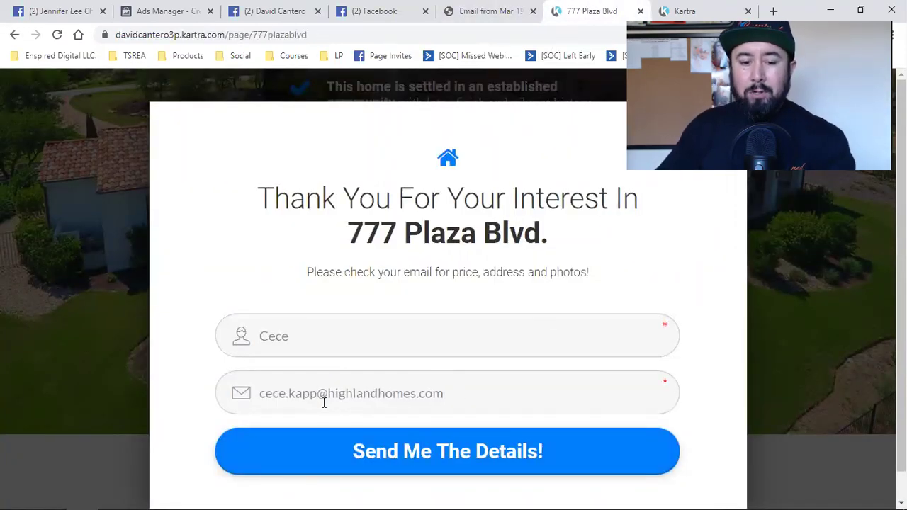
Step: Submit the opt-in form and scroll through the resulting thank-you page
{"action": "left_click", "coordinate": [328, 445]}
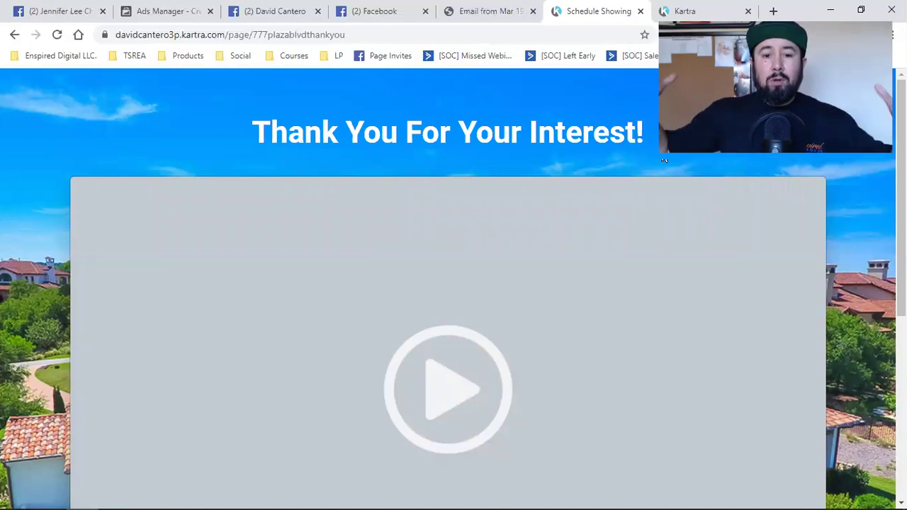
{"action": "scroll", "coordinate": [631, 198], "scroll_direction": "down", "scroll_amount": 5}
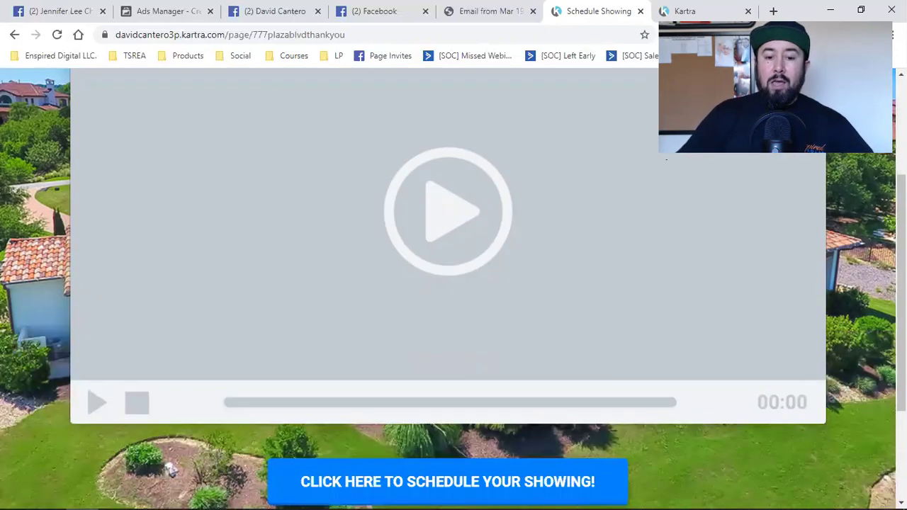
{"action": "scroll", "coordinate": [630, 198], "scroll_direction": "up", "scroll_amount": 5}
{"action": "scroll", "coordinate": [630, 198], "scroll_direction": "down", "scroll_amount": 5}
{"action": "scroll", "coordinate": [631, 198], "scroll_direction": "up", "scroll_amount": 5}
{"action": "scroll", "coordinate": [630, 198], "scroll_direction": "down", "scroll_amount": 5}
{"action": "scroll", "coordinate": [630, 199], "scroll_direction": "up", "scroll_amount": 5}
{"action": "scroll", "coordinate": [631, 198], "scroll_direction": "down", "scroll_amount": 5}
{"action": "scroll", "coordinate": [631, 198], "scroll_direction": "up", "scroll_amount": 5}
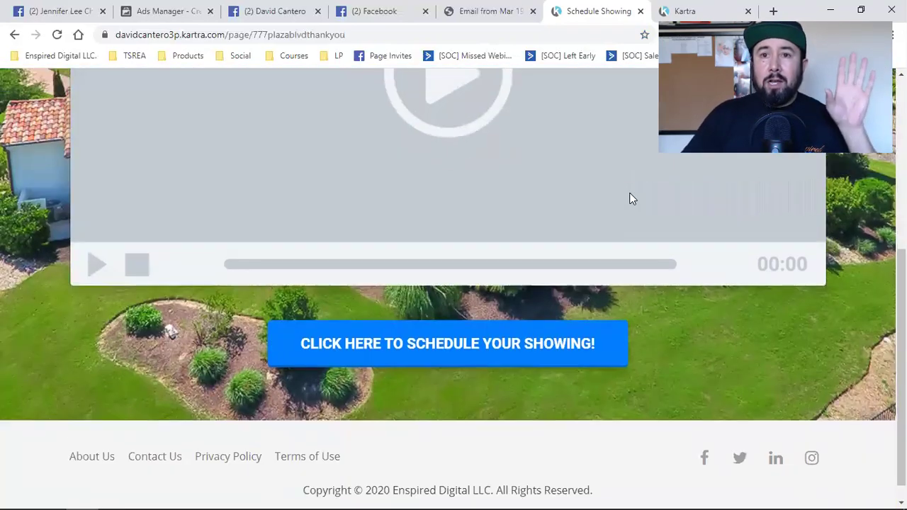
{"action": "scroll", "coordinate": [631, 198], "scroll_direction": "down", "scroll_amount": 5}
{"action": "scroll", "coordinate": [630, 199], "scroll_direction": "up", "scroll_amount": 5}
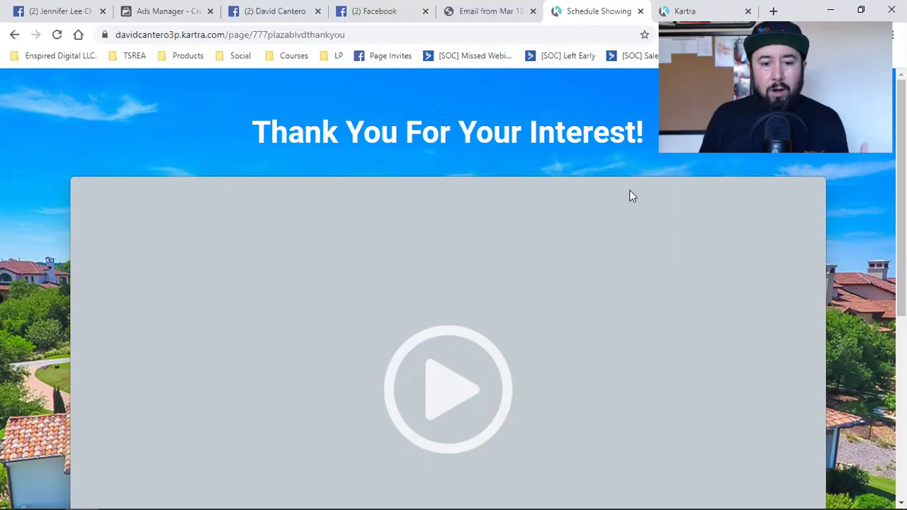
Step: Review the showing video and scroll back to the 'Thank You For Your Interest!' heading
{"action": "scroll", "coordinate": [627, 197], "scroll_direction": "down", "scroll_amount": 4}
{"action": "scroll", "coordinate": [489, 248], "scroll_direction": "up", "scroll_amount": 4}
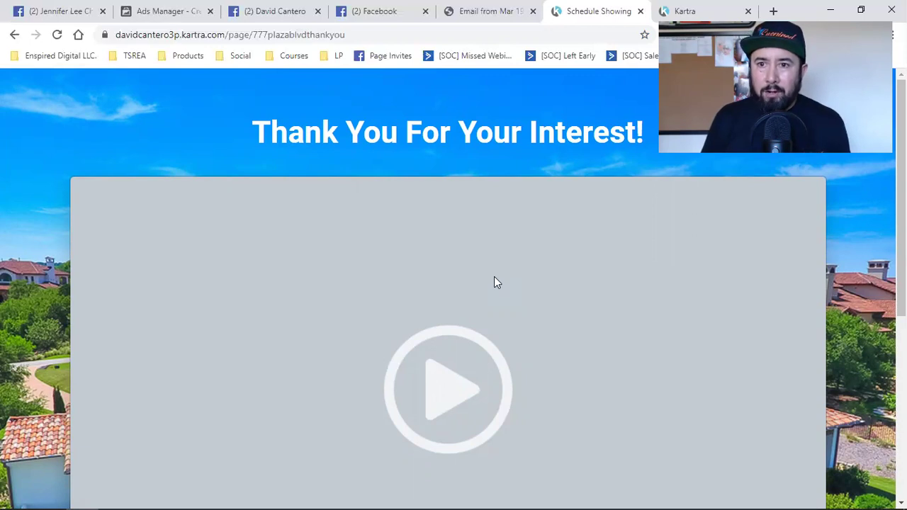
{"action": "scroll", "coordinate": [460, 269], "scroll_direction": "down", "scroll_amount": 2}
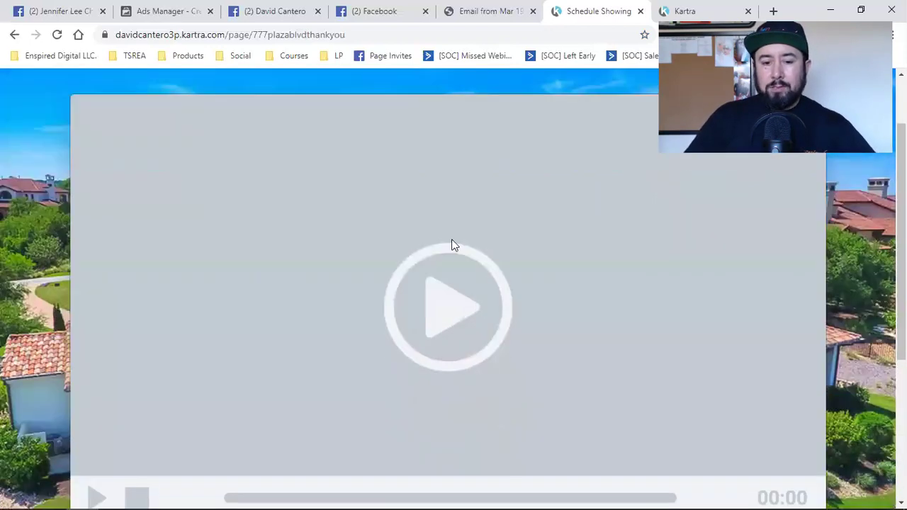
{"action": "scroll", "coordinate": [388, 307], "scroll_direction": "up", "scroll_amount": 2}
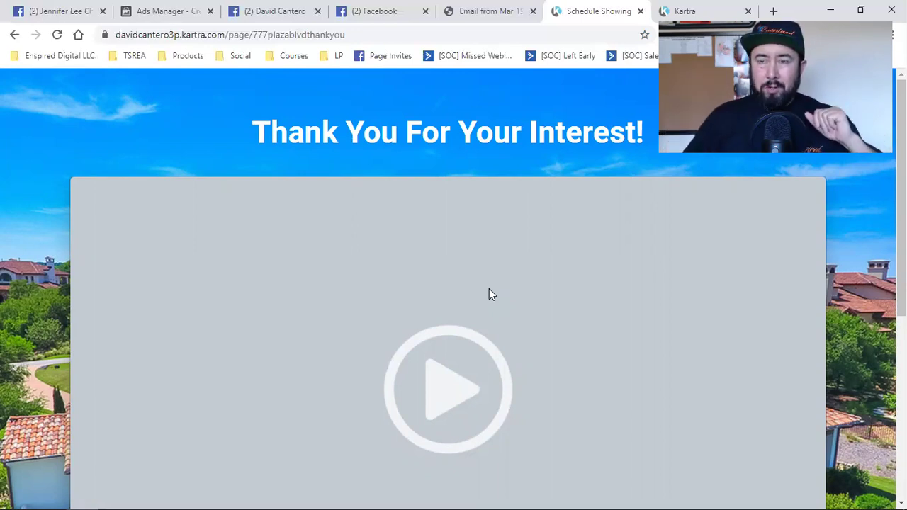
{"action": "scroll", "coordinate": [489, 289], "scroll_direction": "down", "scroll_amount": 4}
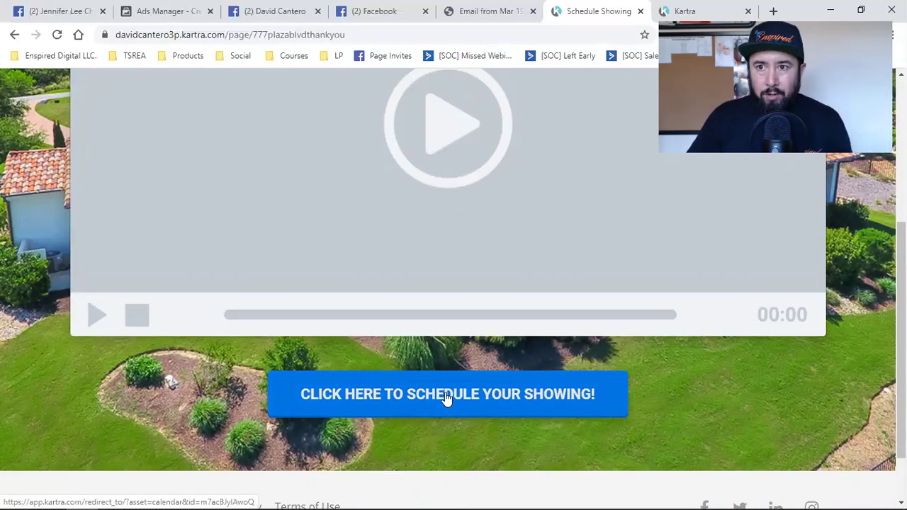
{"action": "scroll", "coordinate": [446, 398], "scroll_direction": "up", "scroll_amount": 2}
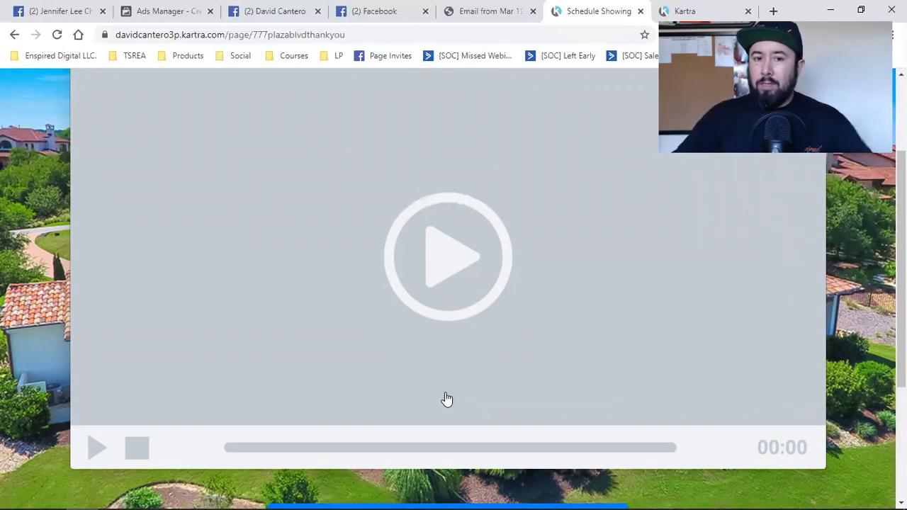
{"action": "scroll", "coordinate": [443, 396], "scroll_direction": "up", "scroll_amount": 3}
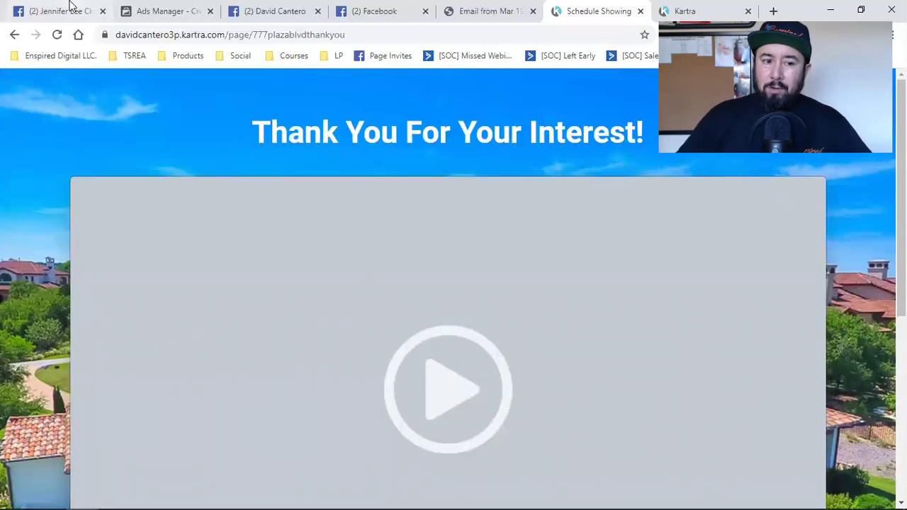
{"action": "left_click", "coordinate": [71, 8]}
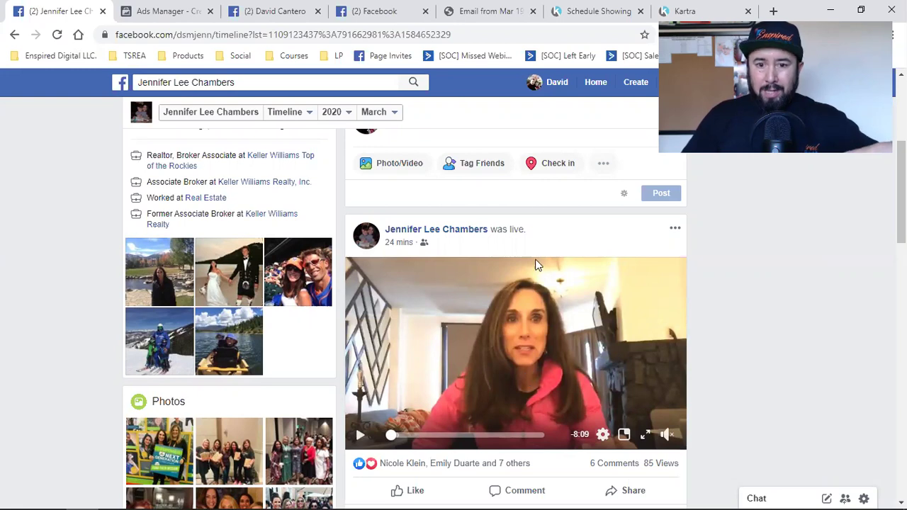
{"action": "left_click", "coordinate": [572, 9]}
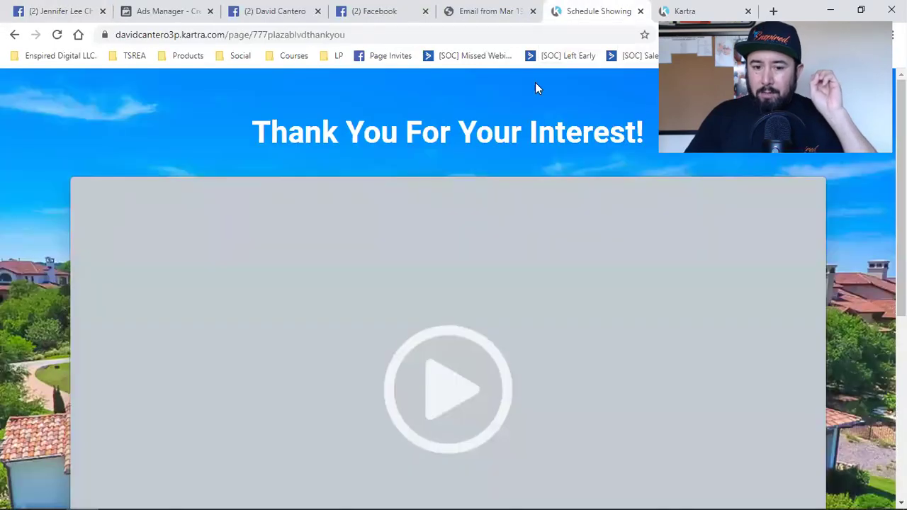
{"action": "scroll", "coordinate": [442, 329], "scroll_direction": "down", "scroll_amount": 5}
{"action": "scroll", "coordinate": [442, 330], "scroll_direction": "up", "scroll_amount": 4}
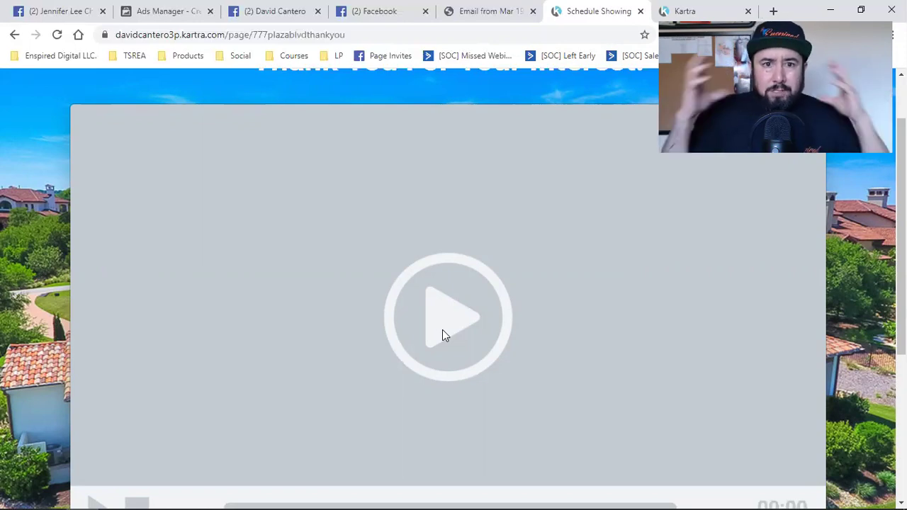
{"action": "scroll", "coordinate": [442, 330], "scroll_direction": "up", "scroll_amount": 1}
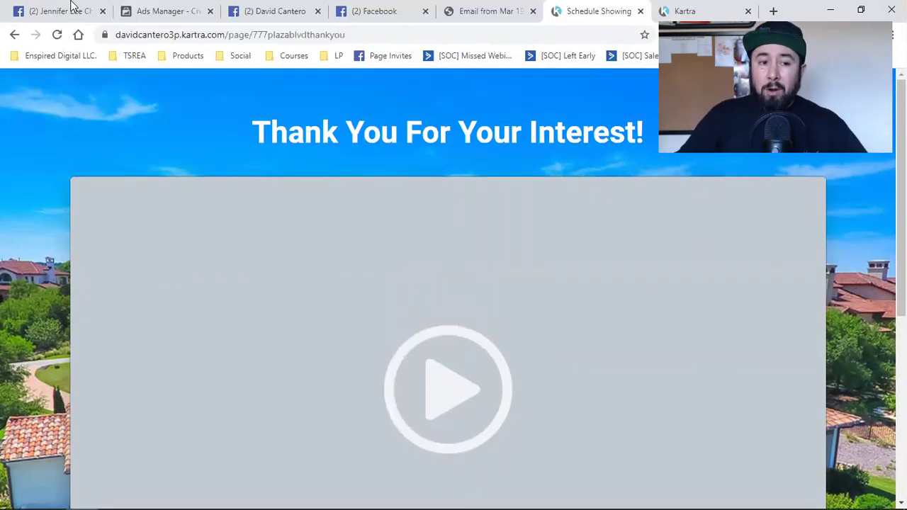
{"action": "left_click", "coordinate": [71, 9]}
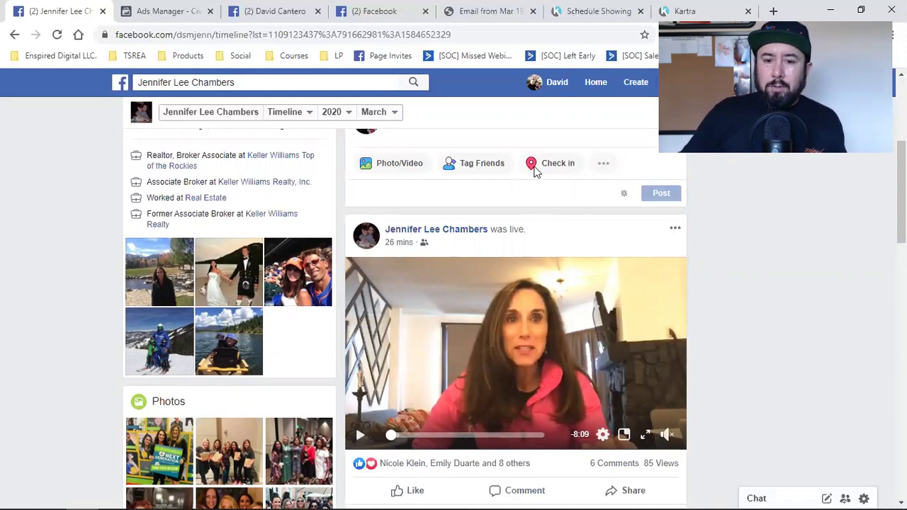
{"action": "left_click", "coordinate": [587, 8]}
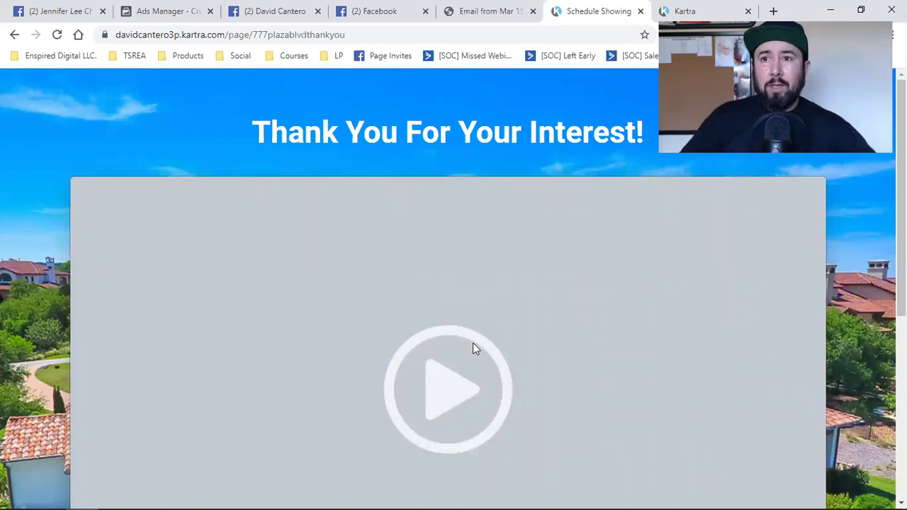
{"action": "scroll", "coordinate": [473, 347], "scroll_direction": "down", "scroll_amount": 2}
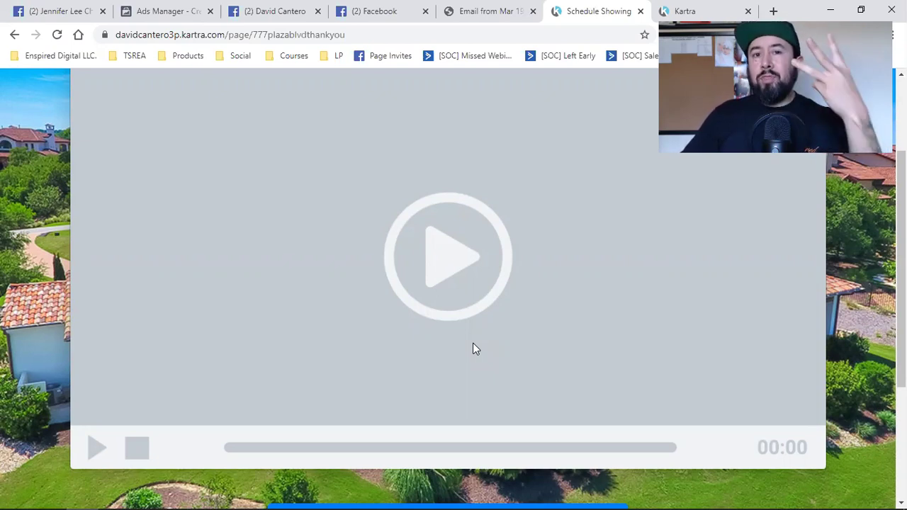
{"action": "scroll", "coordinate": [472, 343], "scroll_direction": "down", "scroll_amount": 3}
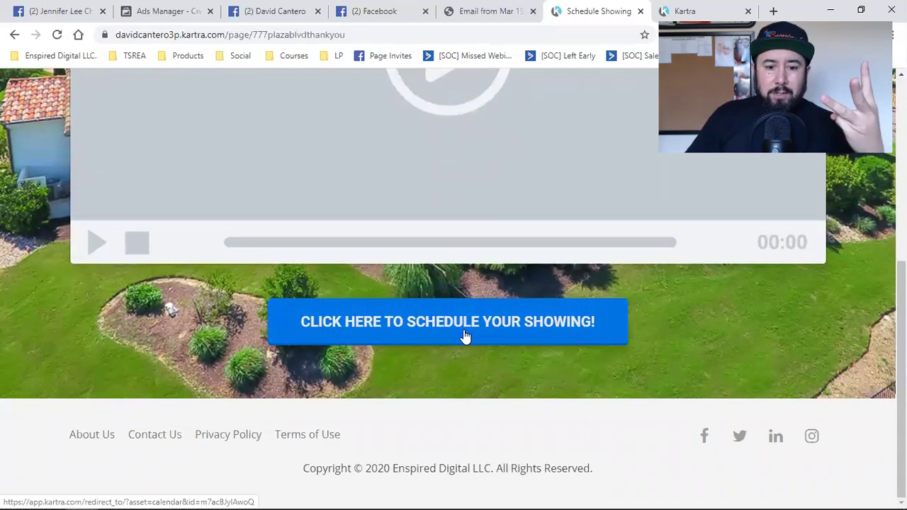
{"action": "scroll", "coordinate": [464, 338], "scroll_direction": "up", "scroll_amount": 5}
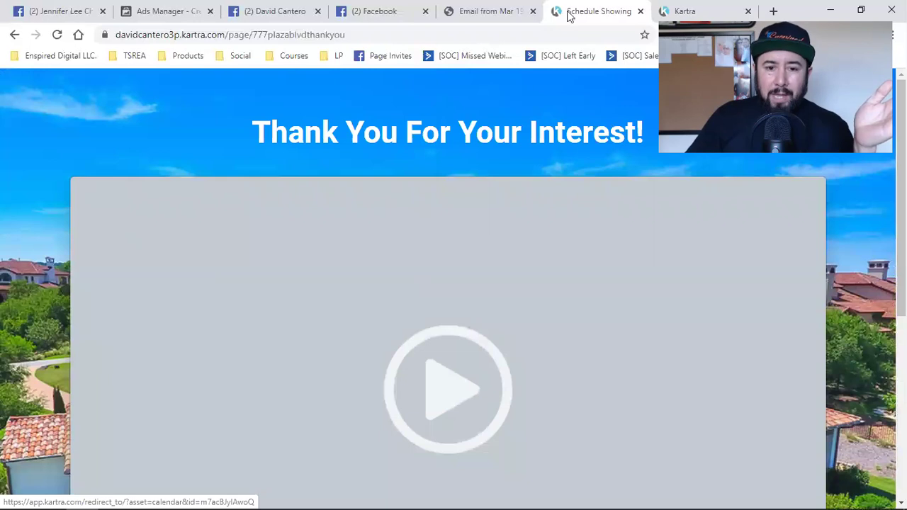
Step: Switch to the emailed MLS listing, then load the 777 Plaza Blvd page from the TSREA bookmarks
{"action": "left_click", "coordinate": [480, 9]}
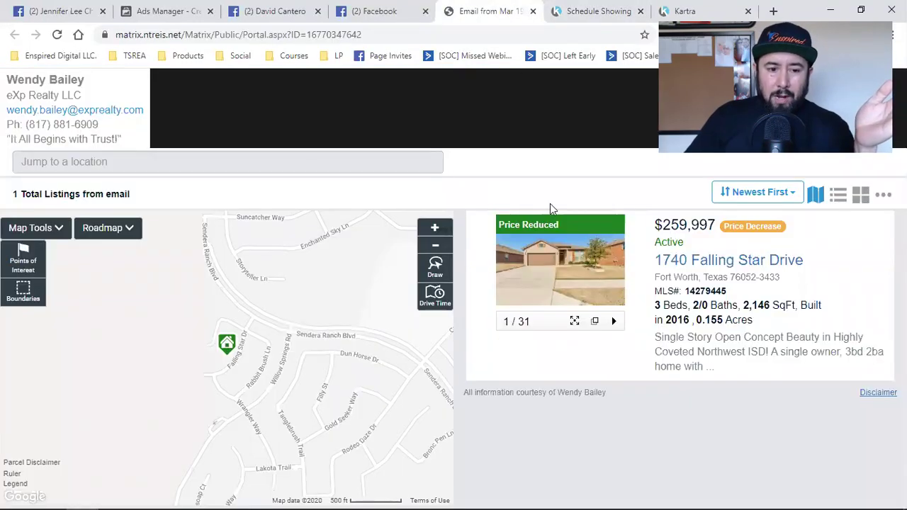
{"action": "left_click", "coordinate": [60, 56]}
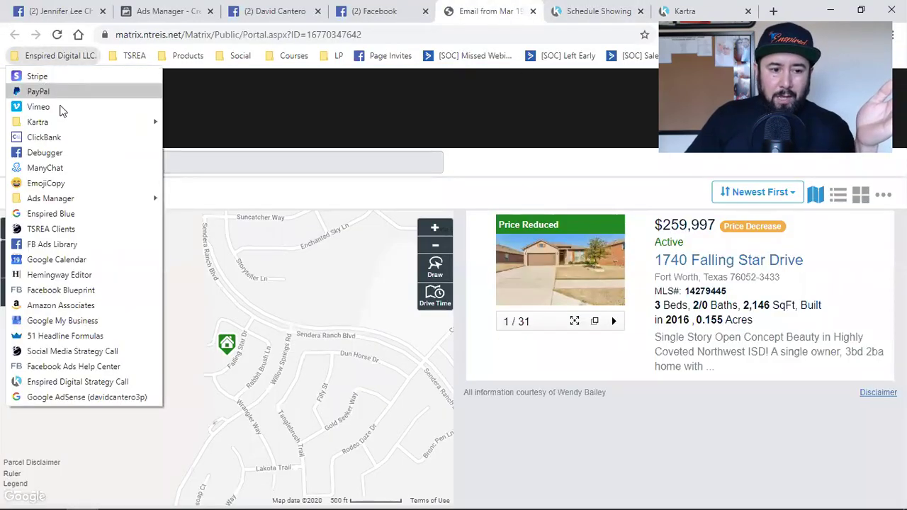
{"action": "mouse_move", "coordinate": [62, 122]}
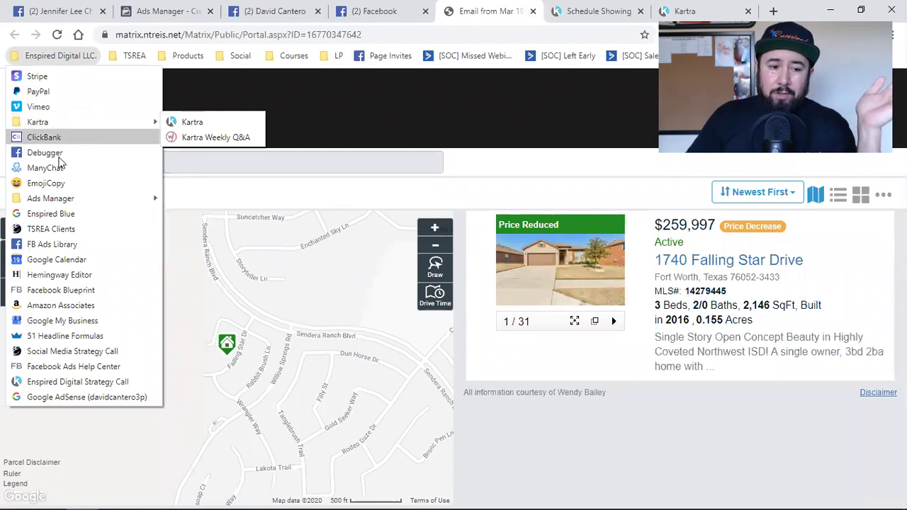
{"action": "mouse_move", "coordinate": [56, 201]}
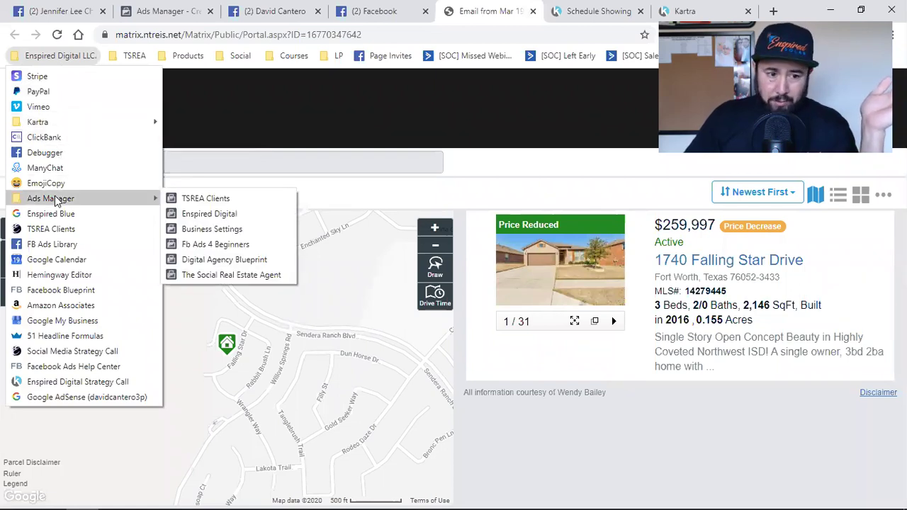
{"action": "mouse_move", "coordinate": [191, 60]}
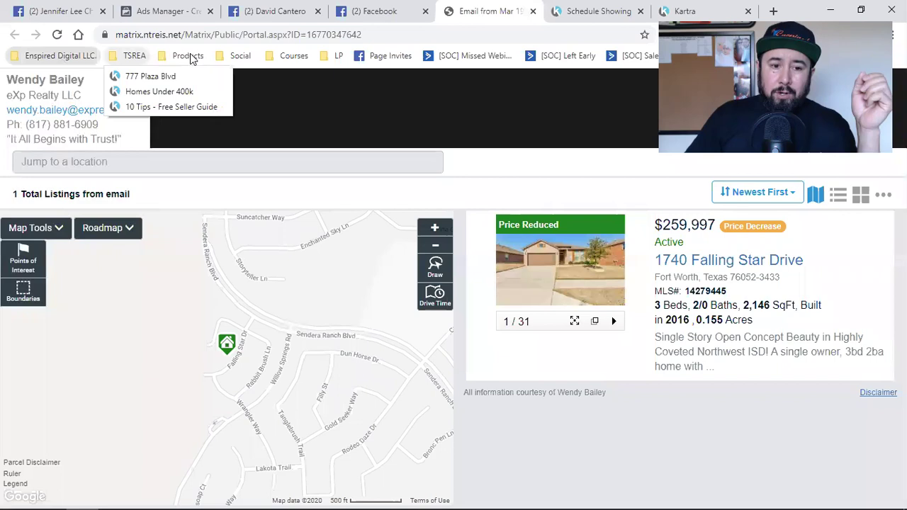
{"action": "mouse_move", "coordinate": [240, 56]}
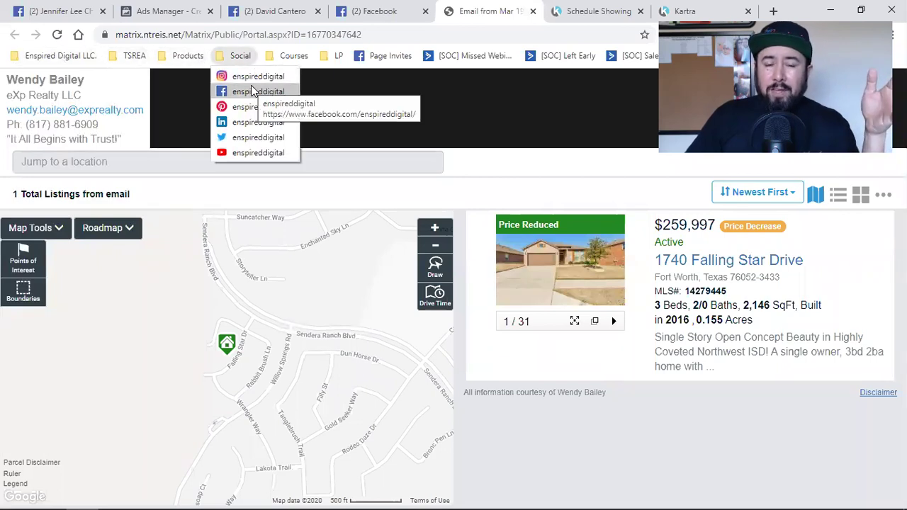
{"action": "mouse_move", "coordinate": [135, 57]}
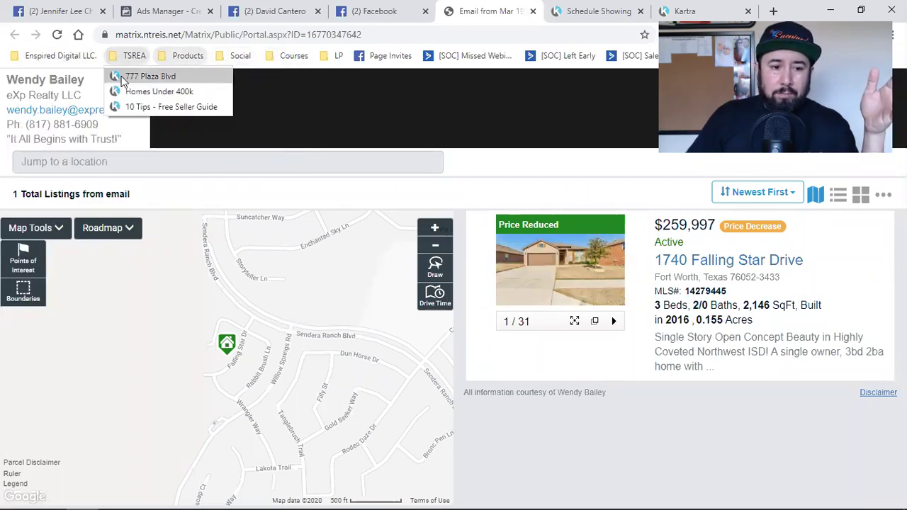
{"action": "left_click", "coordinate": [135, 75]}
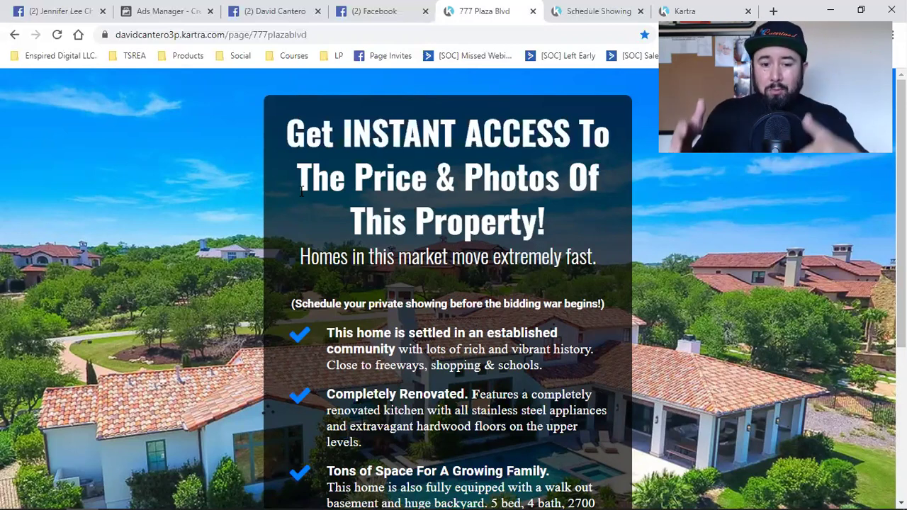
Step: Test the View All 17 Photos Now! link on the 777 Plaza Blvd landing page against the thank-you tab
{"action": "scroll", "coordinate": [302, 190], "scroll_direction": "down", "scroll_amount": 5}
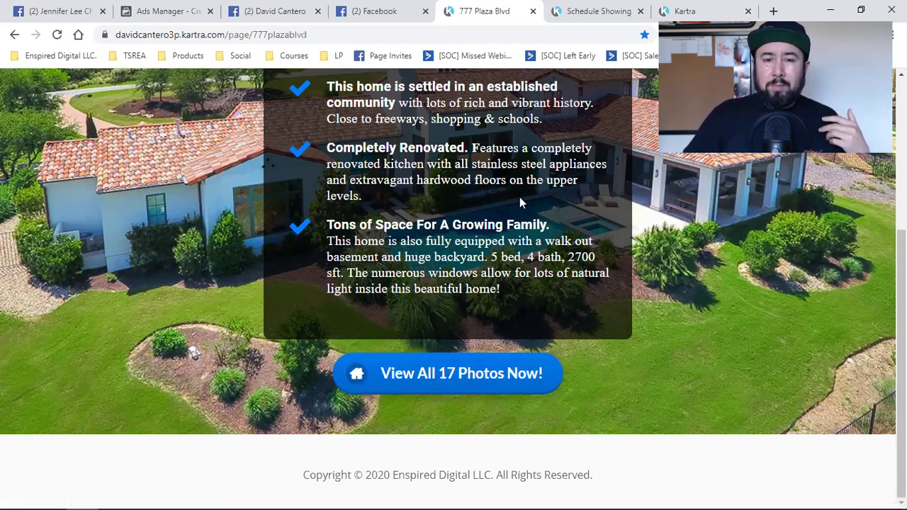
{"action": "left_click", "coordinate": [418, 383]}
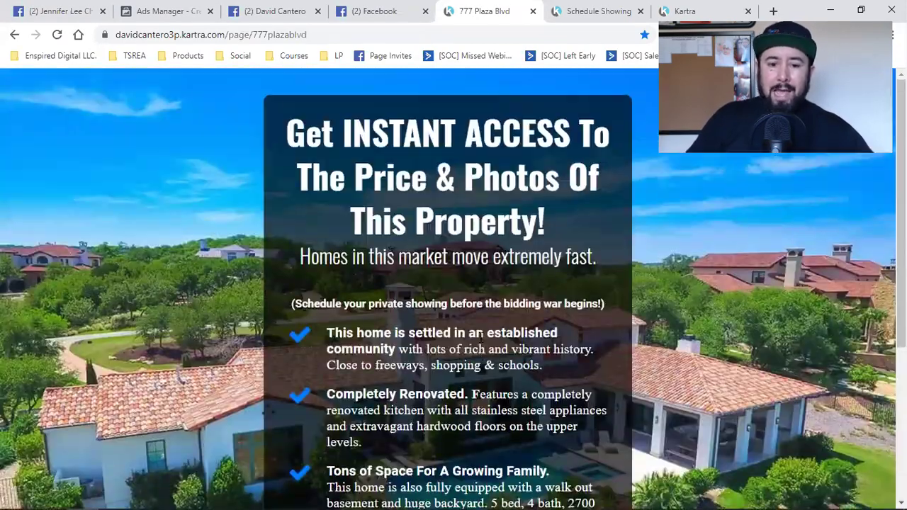
{"action": "scroll", "coordinate": [480, 333], "scroll_direction": "down", "scroll_amount": 4}
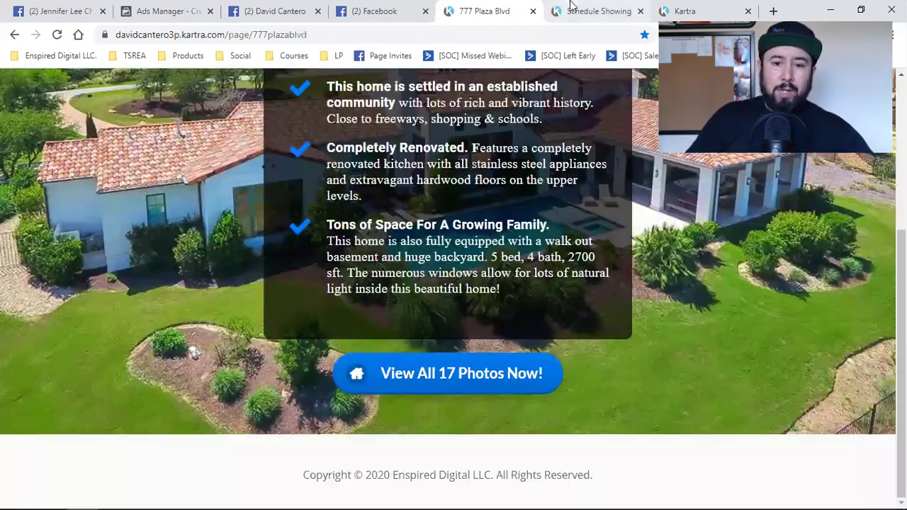
{"action": "key", "text": "ctrl+Tab"}
{"action": "scroll", "coordinate": [438, 306], "scroll_direction": "down", "scroll_amount": 4}
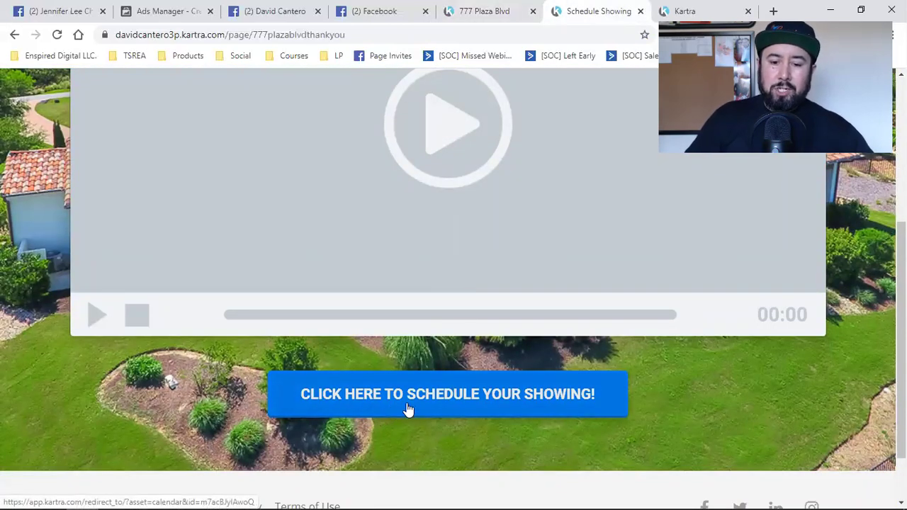
{"action": "scroll", "coordinate": [409, 409], "scroll_direction": "up", "scroll_amount": 5}
{"action": "key", "text": "ctrl+shift+Tab"}
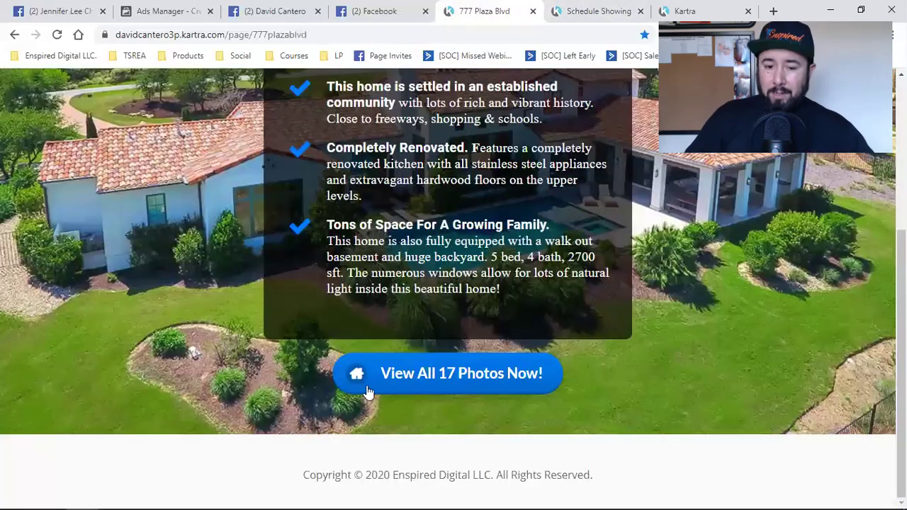
{"action": "scroll", "coordinate": [364, 394], "scroll_direction": "up", "scroll_amount": 5}
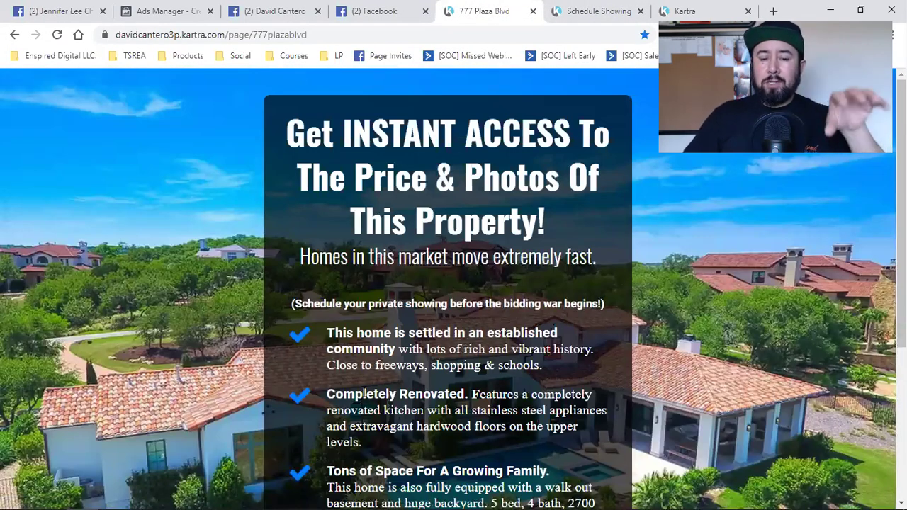
{"action": "scroll", "coordinate": [364, 394], "scroll_direction": "down", "scroll_amount": 3}
{"action": "scroll", "coordinate": [363, 392], "scroll_direction": "up", "scroll_amount": 5}
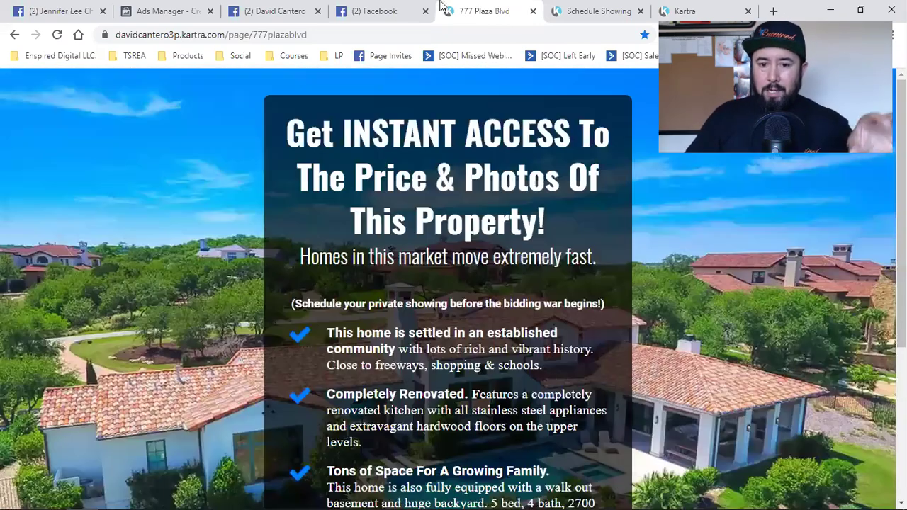
Step: Open the showing booking calendar from the Schedule Showing thank-you page, then glance at Facebook
{"action": "left_click", "coordinate": [567, 10]}
{"action": "scroll", "coordinate": [475, 198], "scroll_direction": "down", "scroll_amount": 2}
{"action": "scroll", "coordinate": [473, 205], "scroll_direction": "down", "scroll_amount": 3}
{"action": "scroll", "coordinate": [457, 294], "scroll_direction": "up", "scroll_amount": 5}
{"action": "scroll", "coordinate": [457, 295], "scroll_direction": "down", "scroll_amount": 5}
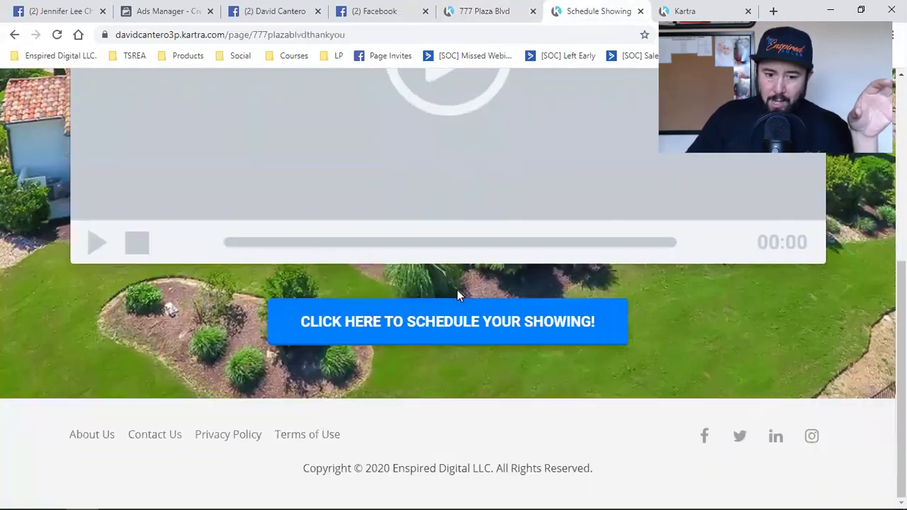
{"action": "left_click", "coordinate": [418, 324]}
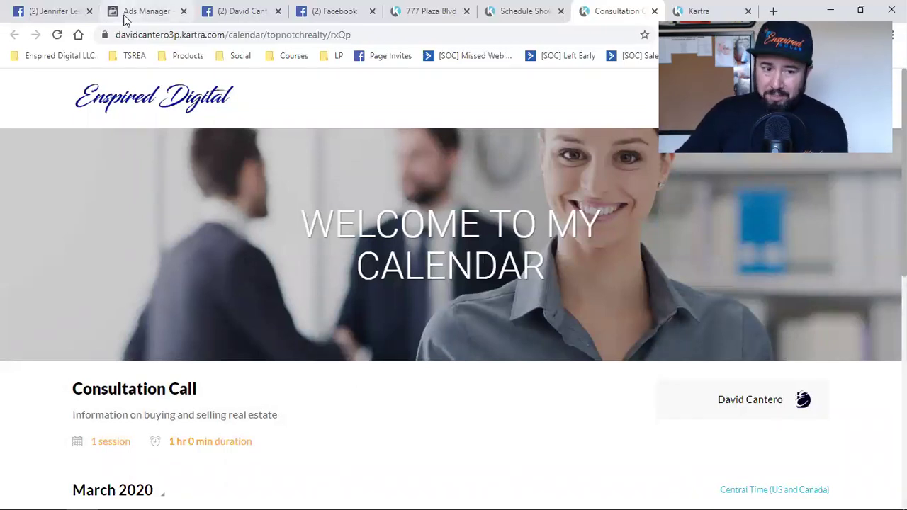
{"action": "left_click", "coordinate": [32, 7]}
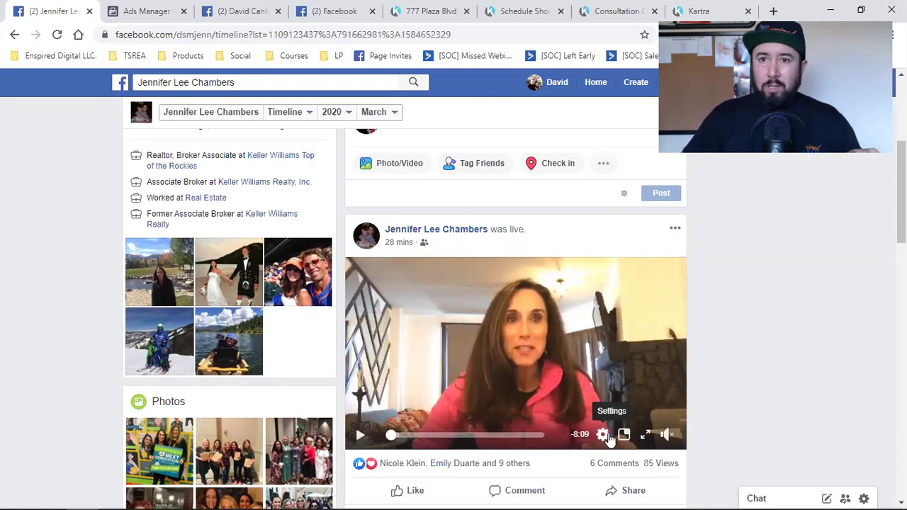
{"action": "left_click", "coordinate": [423, 10]}
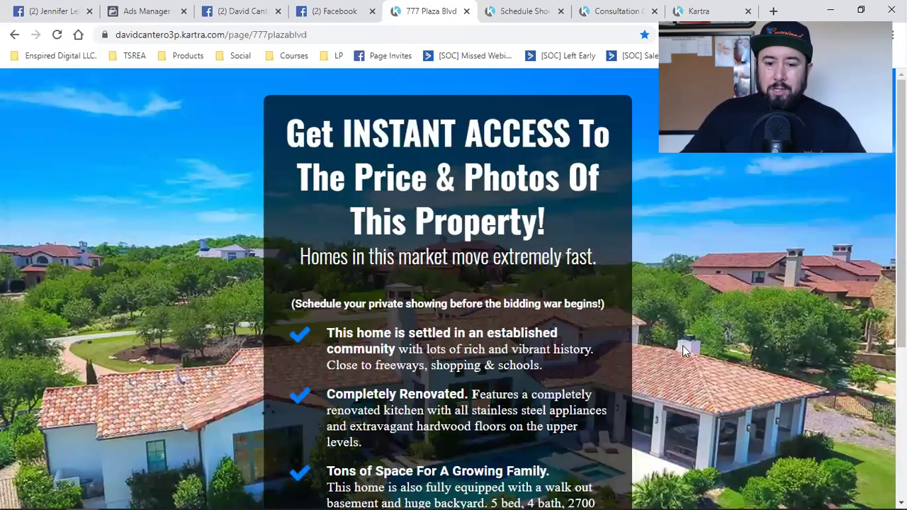
Step: Look over the Consultation booking calendar, then scroll the Schedule Showing thank-you page back to its top
{"action": "scroll", "coordinate": [708, 348], "scroll_direction": "down", "scroll_amount": 3}
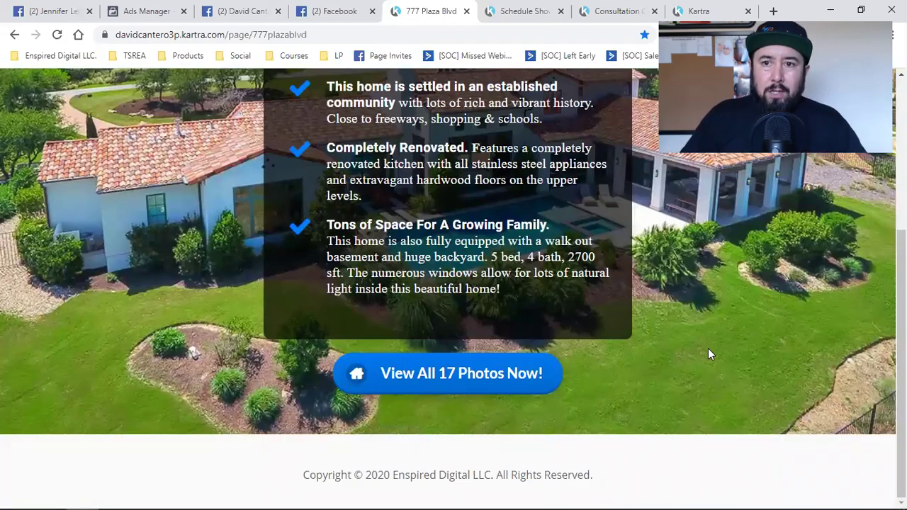
{"action": "scroll", "coordinate": [711, 345], "scroll_direction": "up", "scroll_amount": 4}
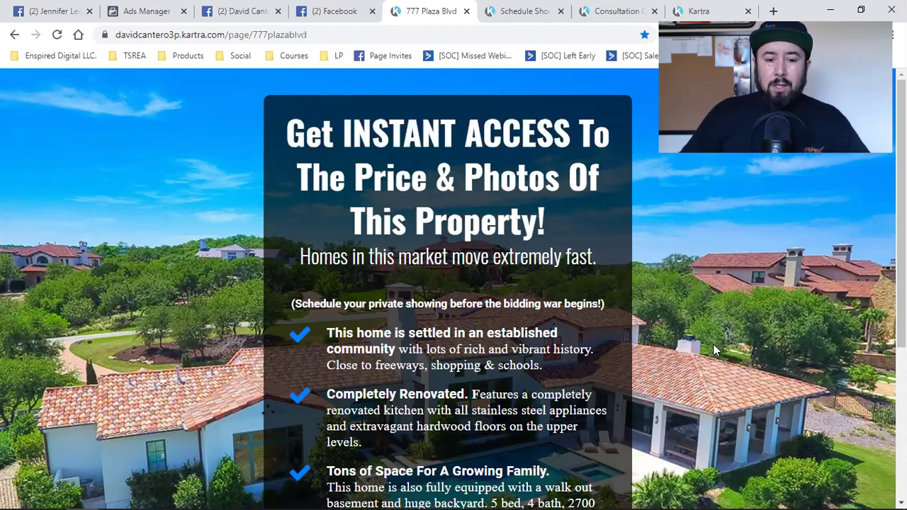
{"action": "scroll", "coordinate": [714, 349], "scroll_direction": "down", "scroll_amount": 4}
{"action": "scroll", "coordinate": [713, 343], "scroll_direction": "up", "scroll_amount": 4}
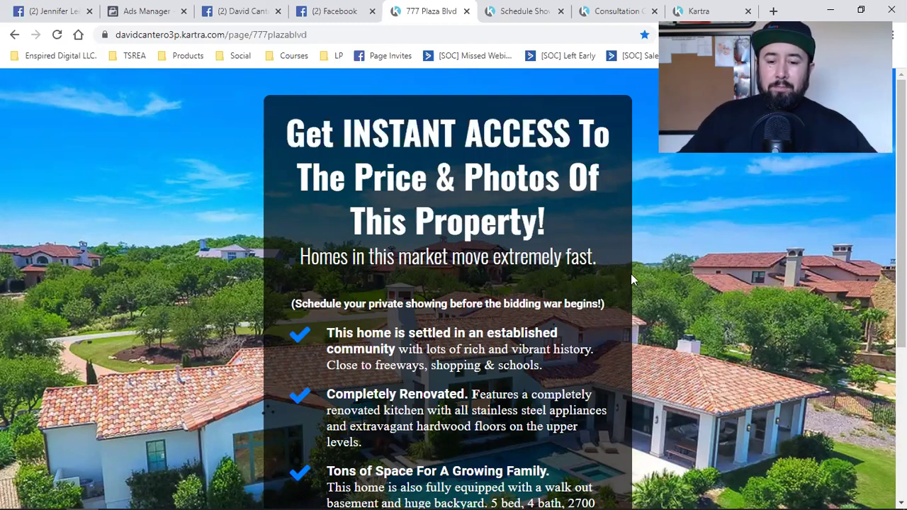
{"action": "scroll", "coordinate": [761, 338], "scroll_direction": "down", "scroll_amount": 4}
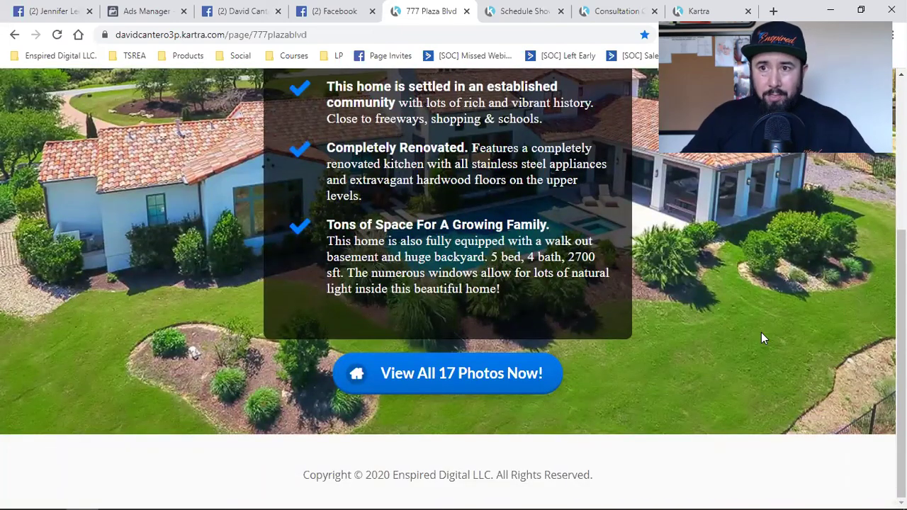
{"action": "scroll", "coordinate": [761, 333], "scroll_direction": "up", "scroll_amount": 4}
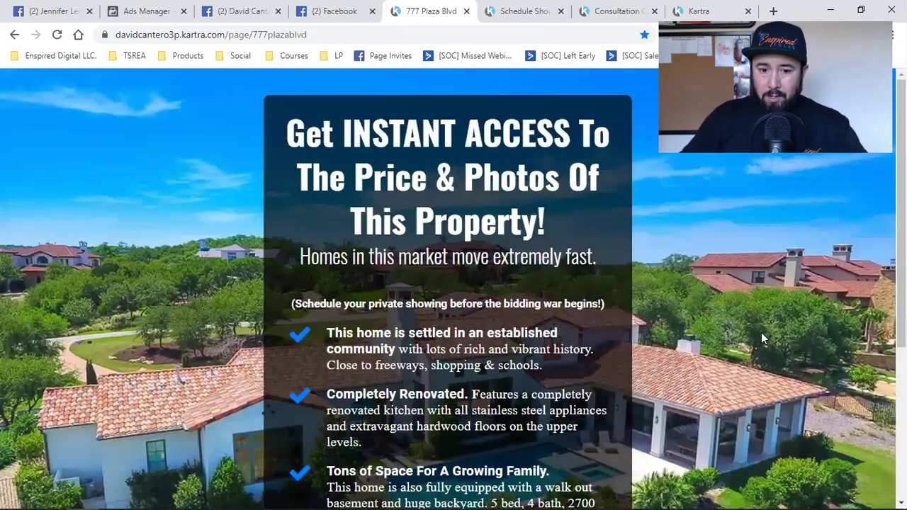
{"action": "scroll", "coordinate": [761, 338], "scroll_direction": "down", "scroll_amount": 4}
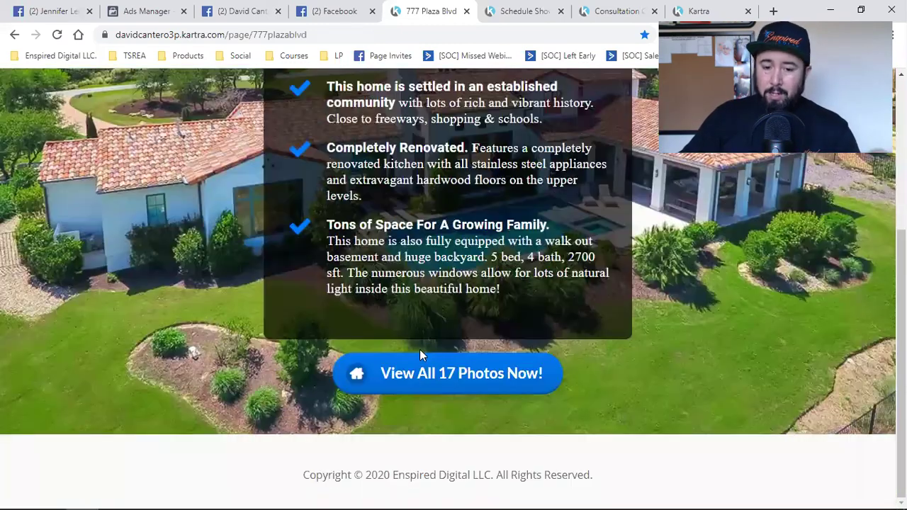
{"action": "left_click", "coordinate": [614, 11]}
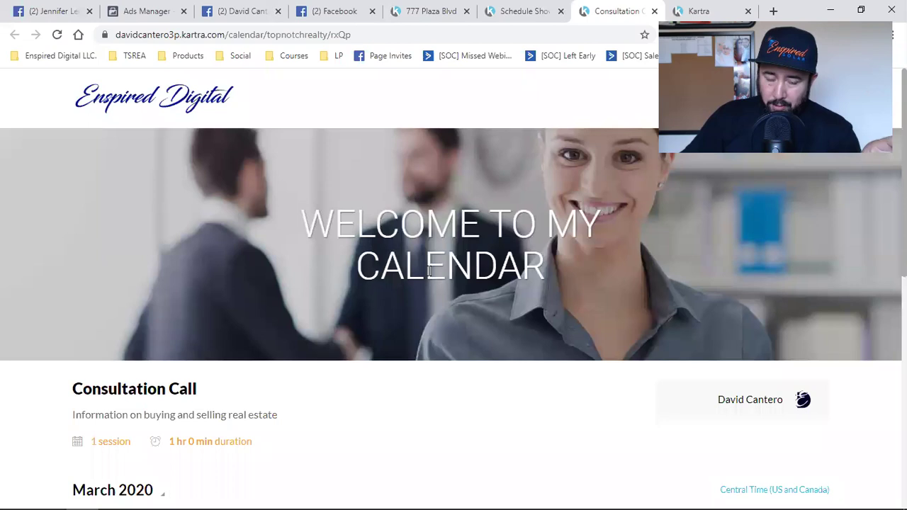
{"action": "left_click", "coordinate": [505, 6]}
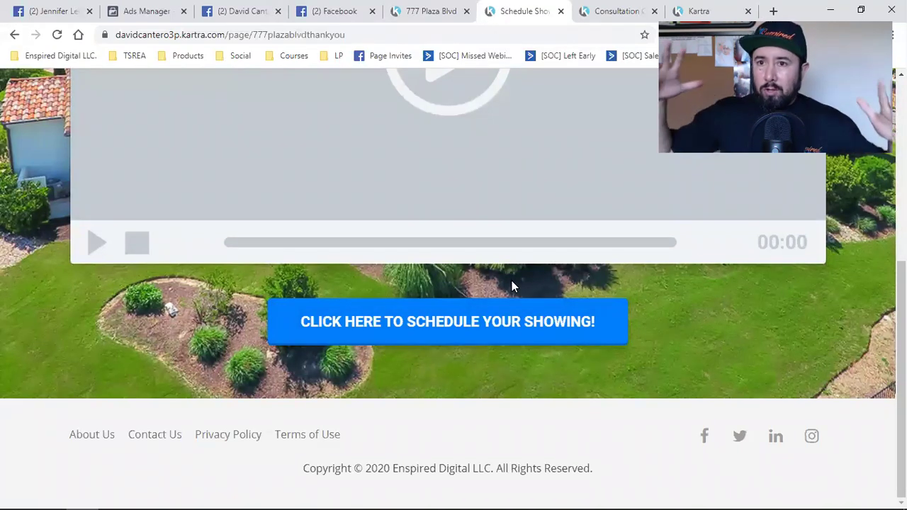
{"action": "scroll", "coordinate": [511, 281], "scroll_direction": "up", "scroll_amount": 1}
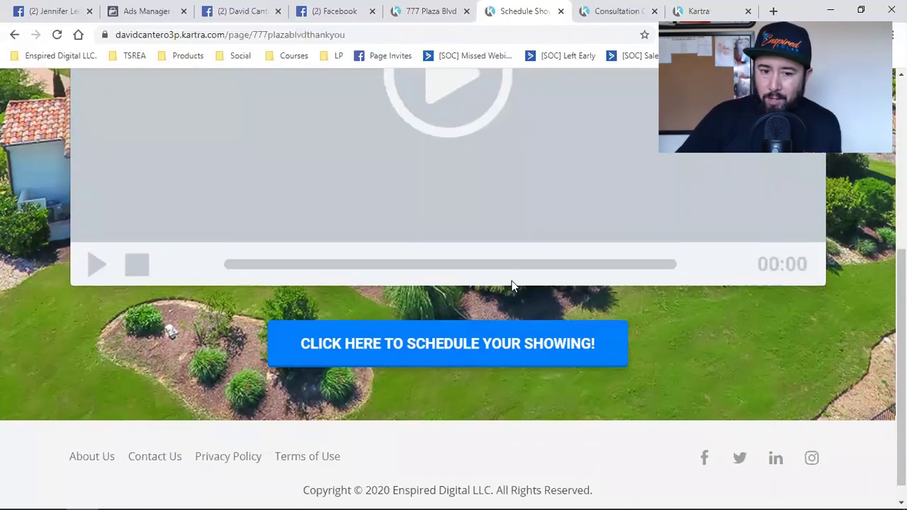
{"action": "scroll", "coordinate": [512, 281], "scroll_direction": "up", "scroll_amount": 5}
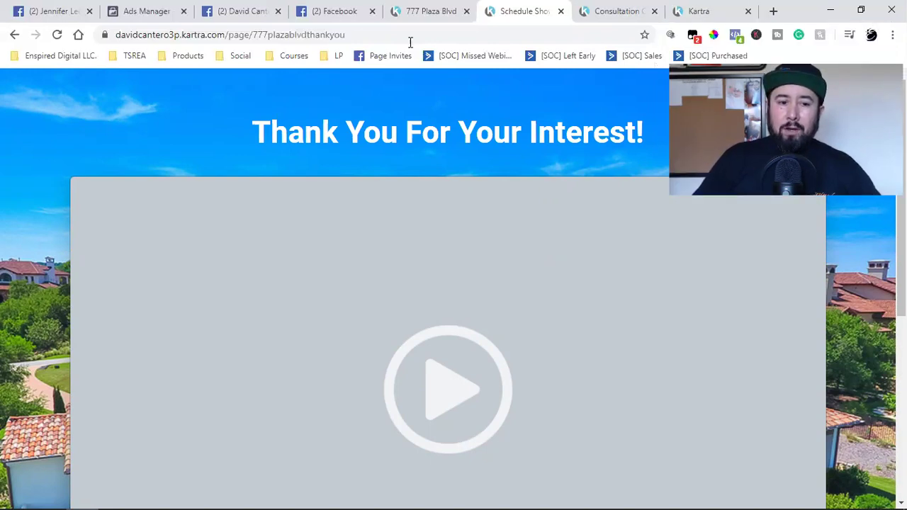
Step: Open Kartra in a new tab from the Enspired Digital LLC. bookmarks and log in
{"action": "key", "text": "ctrl+t"}
{"action": "left_click", "coordinate": [52, 55]}
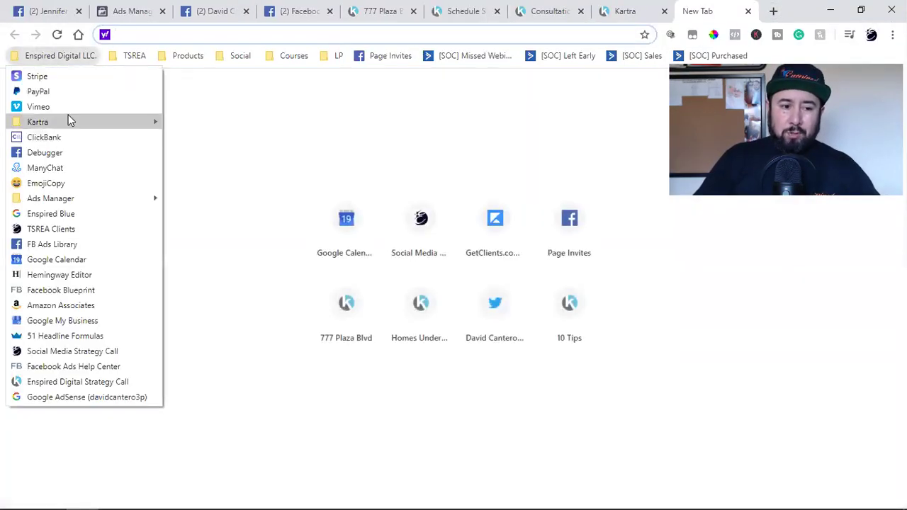
{"action": "mouse_move", "coordinate": [69, 121]}
{"action": "left_click", "coordinate": [245, 125]}
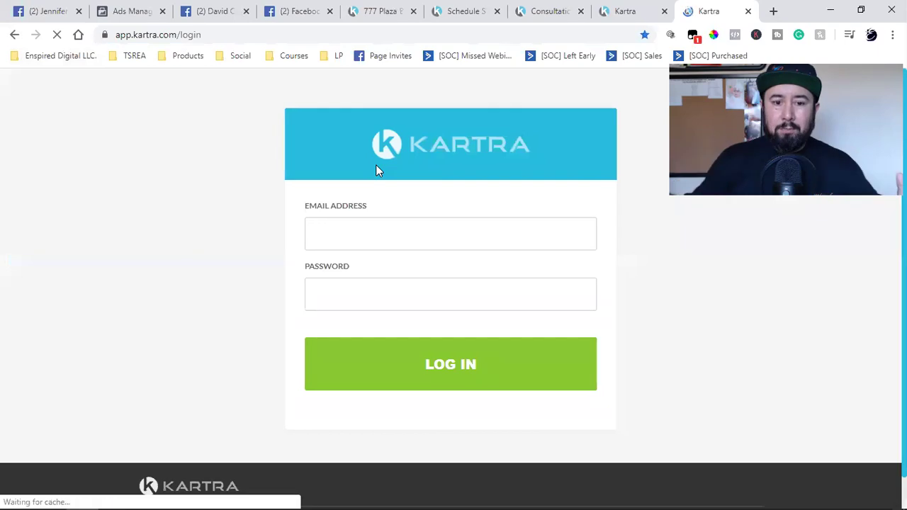
{"action": "left_click", "coordinate": [420, 366]}
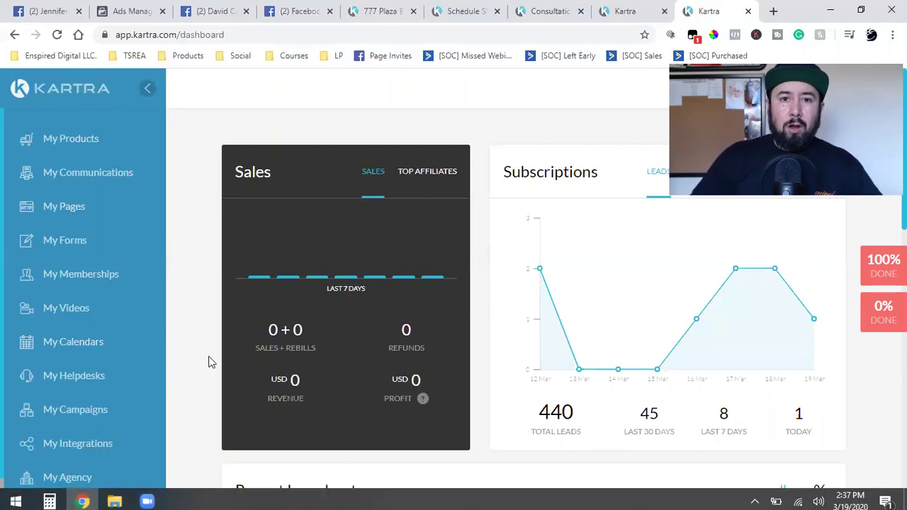
{"action": "left_click", "coordinate": [391, 10]}
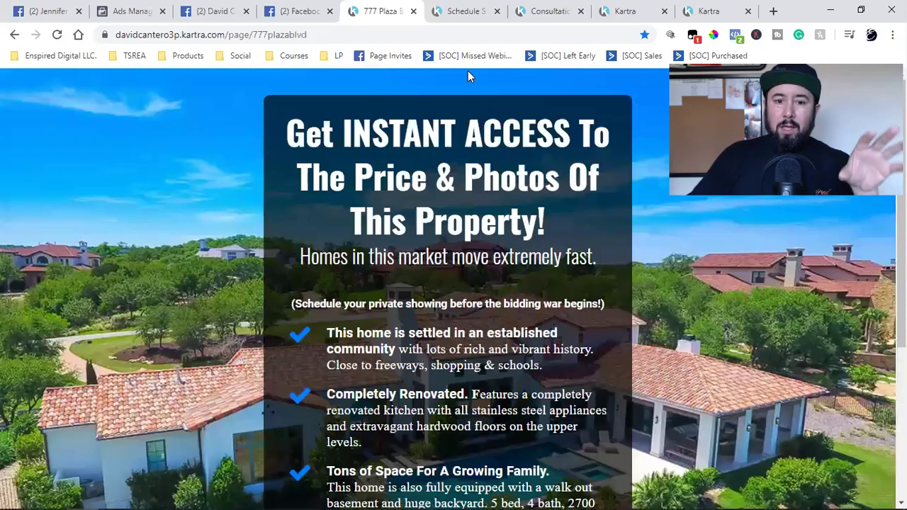
Step: Scroll the showing thank-you page, then look at the Consultation booking calendar
{"action": "left_click", "coordinate": [466, 10]}
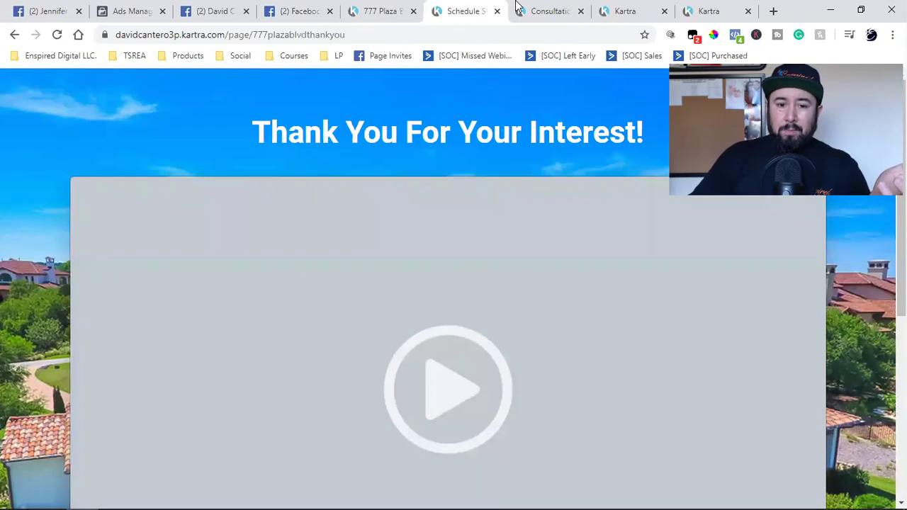
{"action": "scroll", "coordinate": [409, 251], "scroll_direction": "down", "scroll_amount": 3}
{"action": "scroll", "coordinate": [408, 251], "scroll_direction": "up", "scroll_amount": 1}
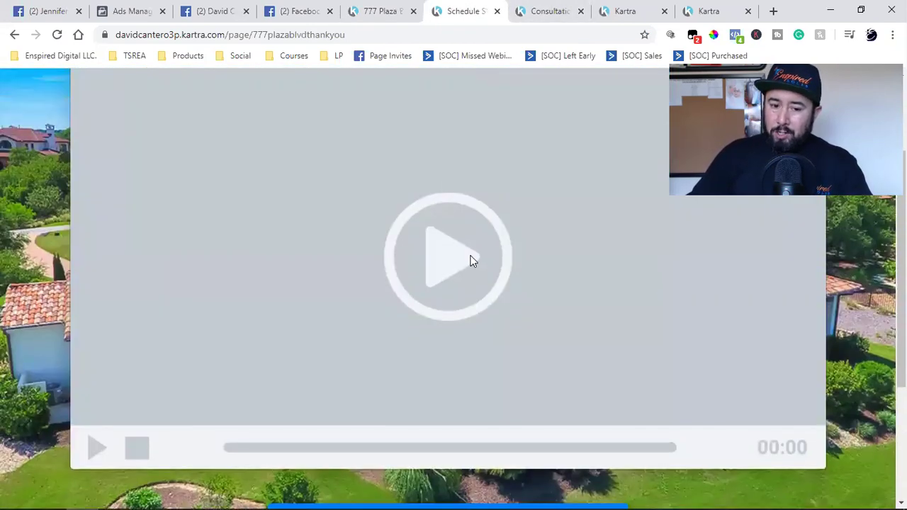
{"action": "scroll", "coordinate": [489, 261], "scroll_direction": "up", "scroll_amount": 2}
{"action": "scroll", "coordinate": [518, 297], "scroll_direction": "down", "scroll_amount": 5}
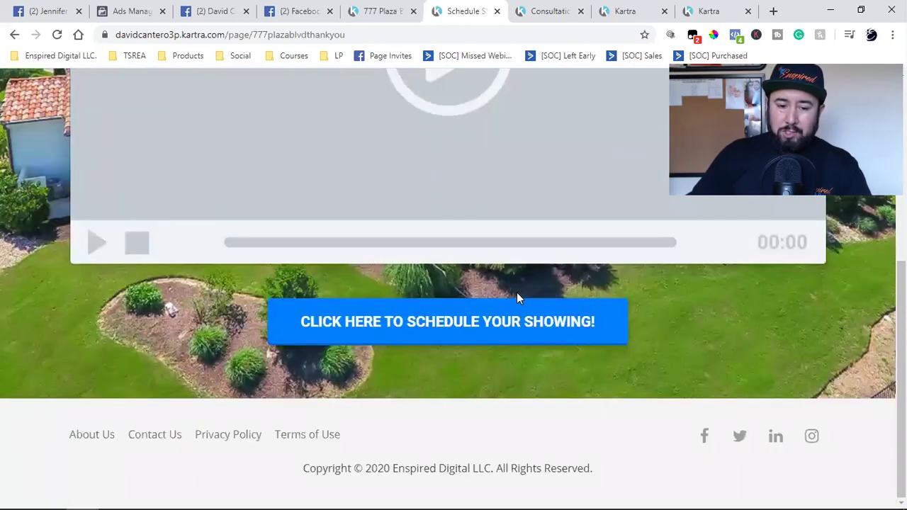
{"action": "left_click", "coordinate": [532, 9]}
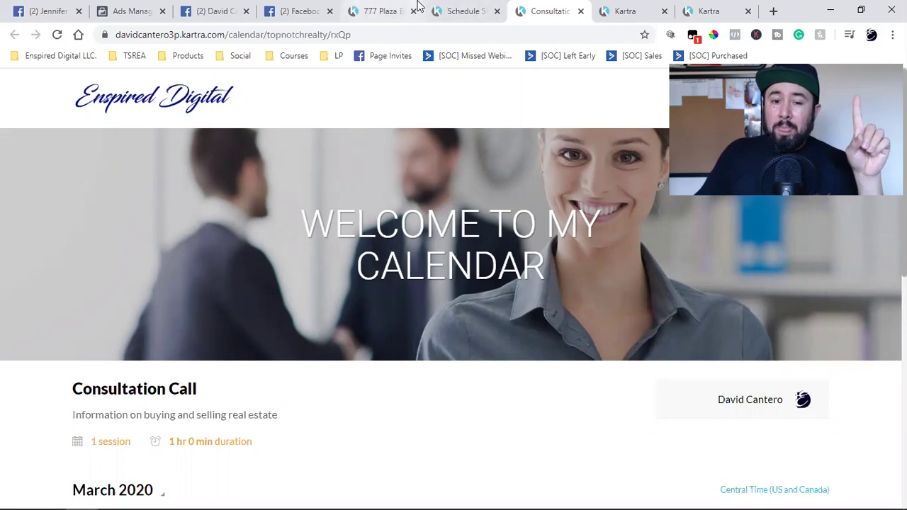
Step: Go back to the thank-you page and scroll to its 'Thank You For Your Interest!' heading
{"action": "left_click", "coordinate": [383, 8]}
{"action": "left_click", "coordinate": [465, 11]}
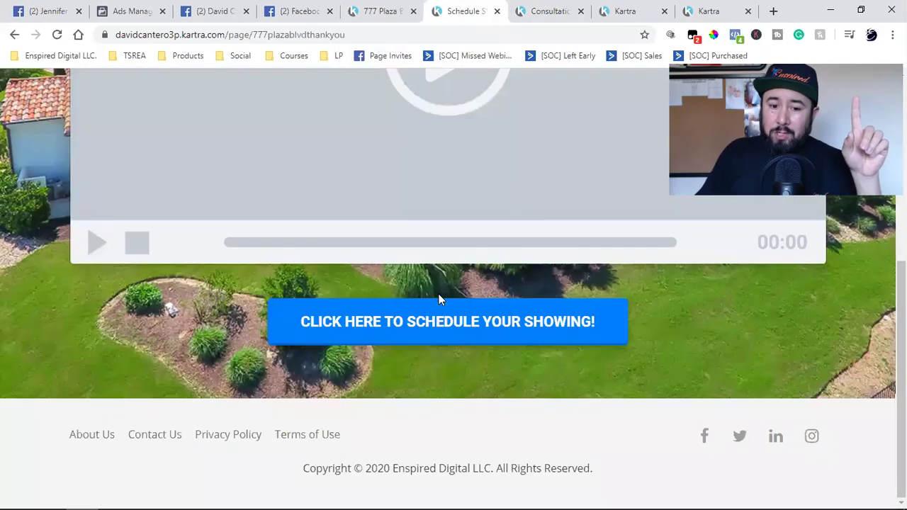
{"action": "scroll", "coordinate": [439, 295], "scroll_direction": "up", "scroll_amount": 8}
{"action": "scroll", "coordinate": [467, 347], "scroll_direction": "down", "scroll_amount": 3}
{"action": "scroll", "coordinate": [490, 347], "scroll_direction": "up", "scroll_amount": 1}
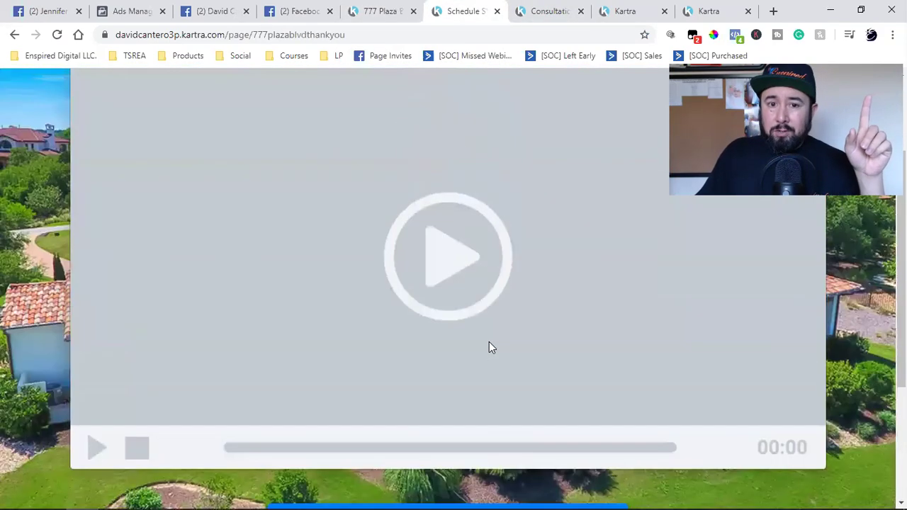
{"action": "scroll", "coordinate": [489, 347], "scroll_direction": "up", "scroll_amount": 2}
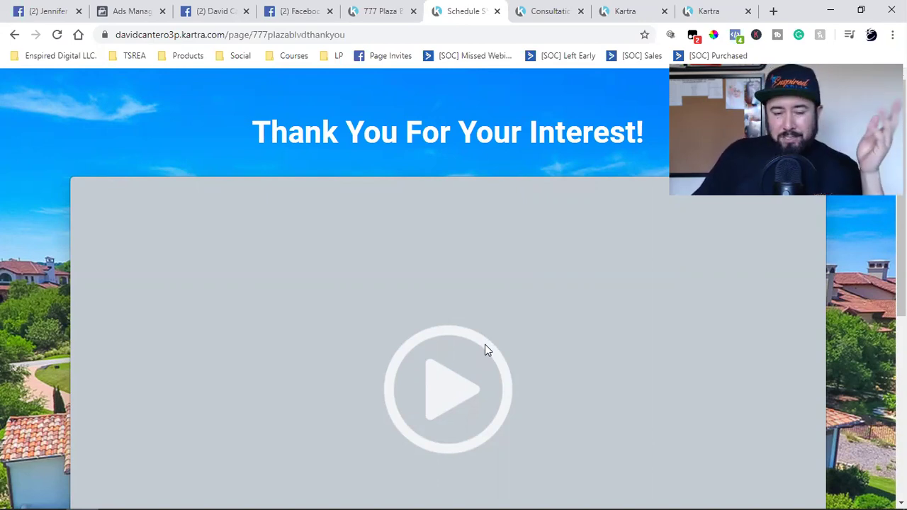
{"action": "scroll", "coordinate": [485, 346], "scroll_direction": "down", "scroll_amount": 2}
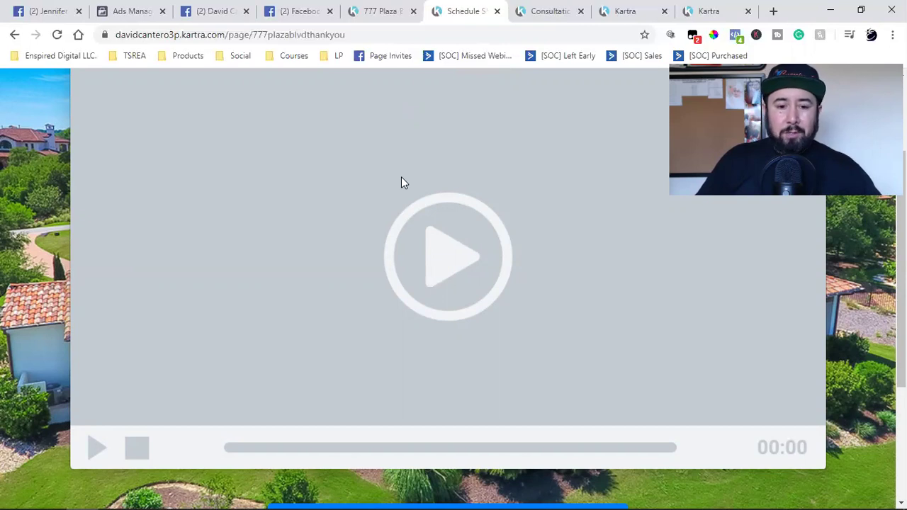
{"action": "scroll", "coordinate": [396, 190], "scroll_direction": "up", "scroll_amount": 2}
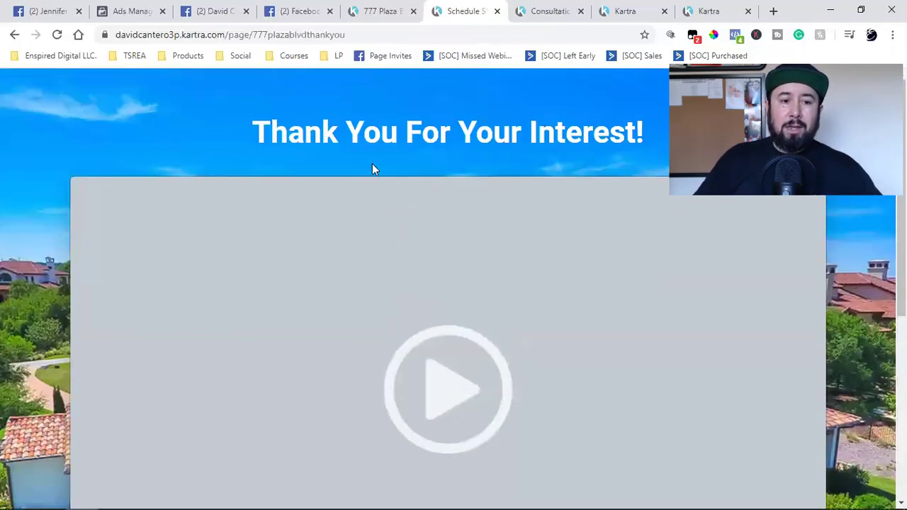
Step: From the Kartra dashboard, go to My Campaigns > Available campaigns and start an IMPORT by share code
{"action": "left_click", "coordinate": [705, 11]}
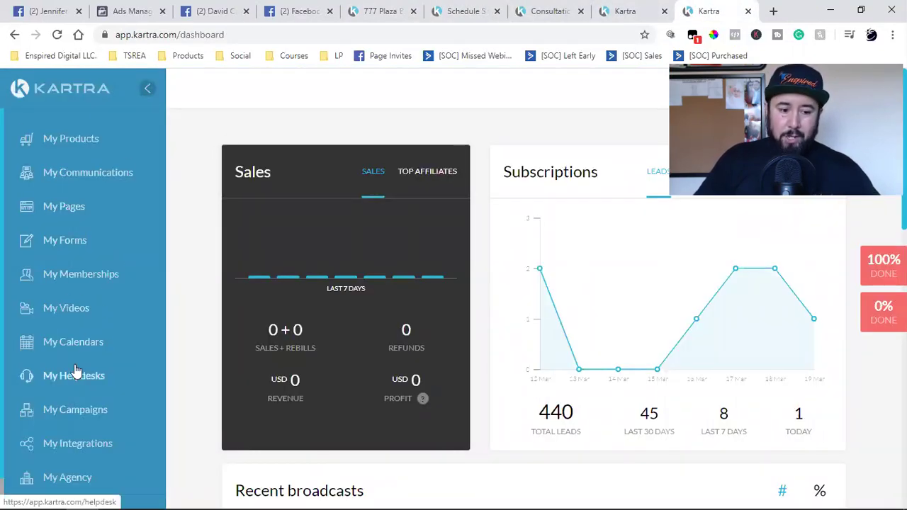
{"action": "scroll", "coordinate": [76, 372], "scroll_direction": "down", "scroll_amount": 1}
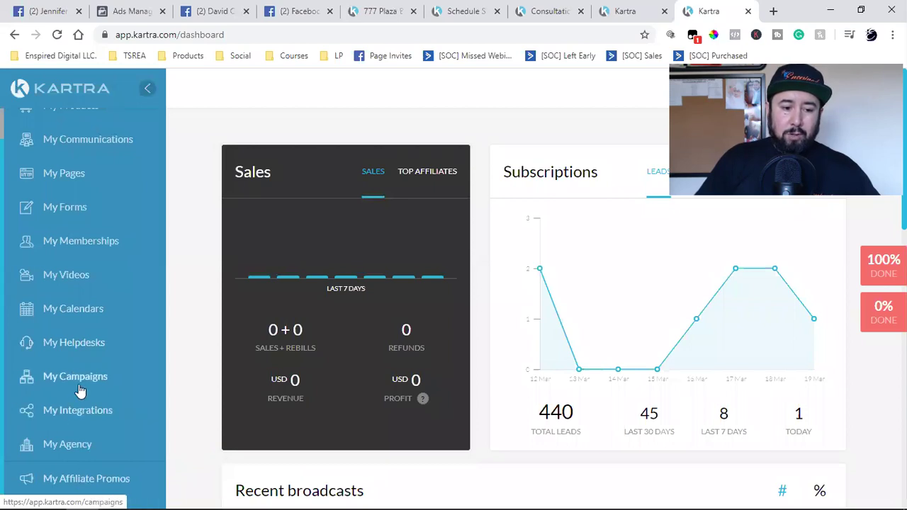
{"action": "left_click", "coordinate": [79, 388]}
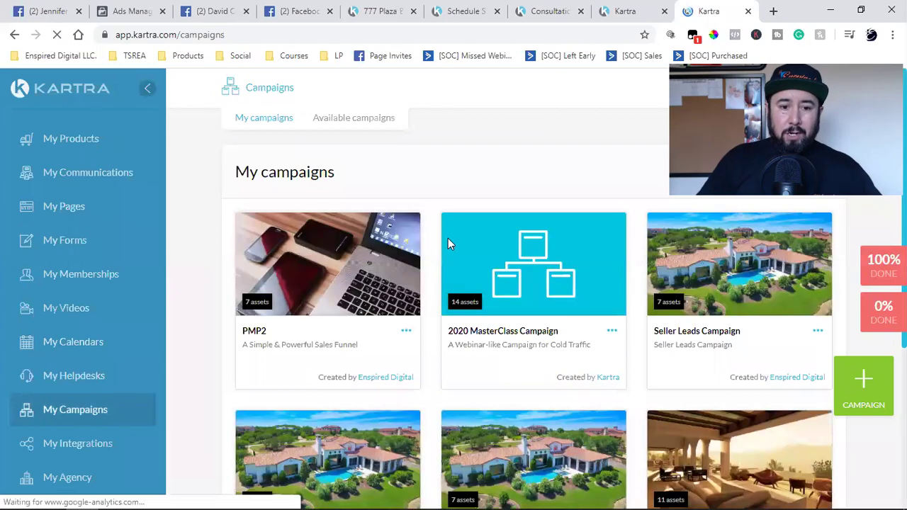
{"action": "left_click", "coordinate": [351, 118]}
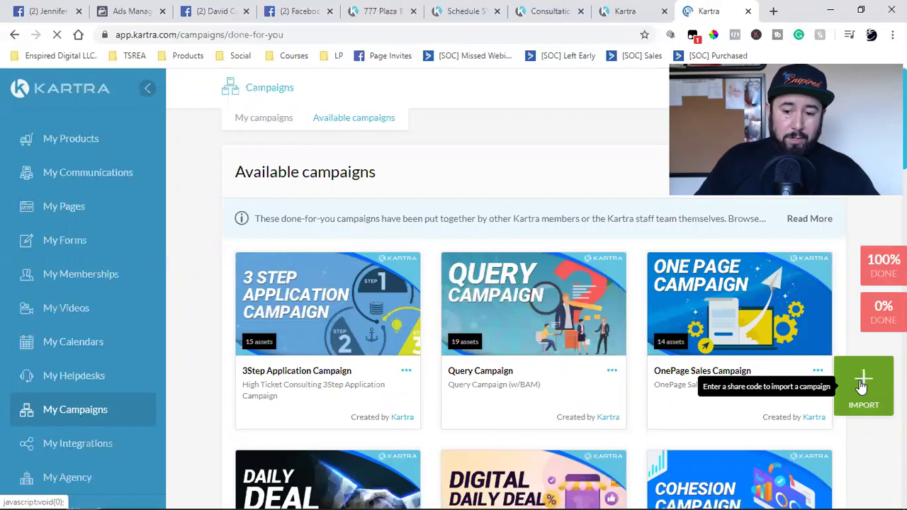
{"action": "left_click", "coordinate": [861, 386]}
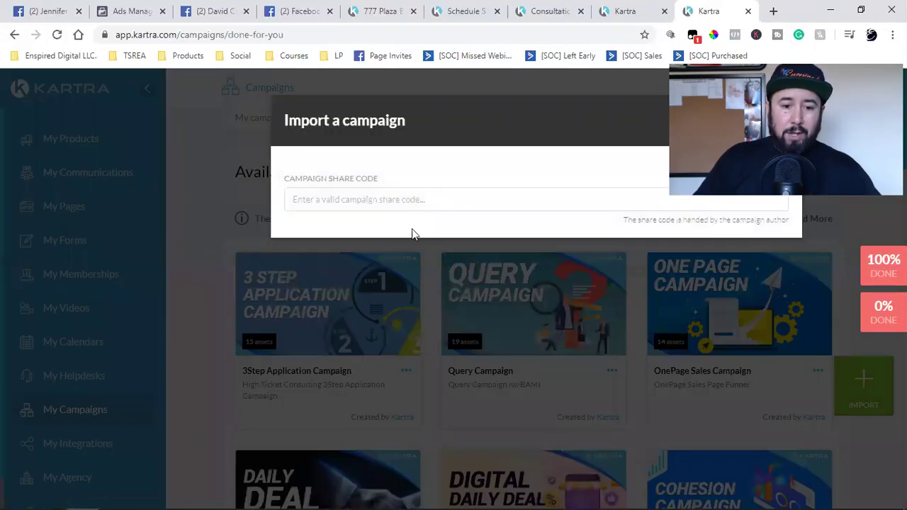
{"action": "left_click", "coordinate": [371, 202]}
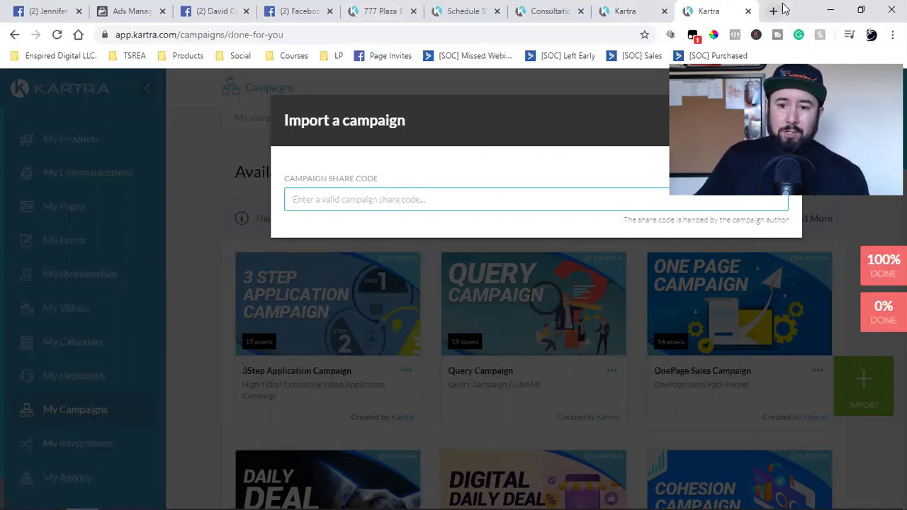
Step: Load the '10 Tips - Free Seller Guide' page from the TSREA bookmarks and open its prefilled opt-in popup
{"action": "key", "text": "ctrl+t"}
{"action": "left_click", "coordinate": [132, 55]}
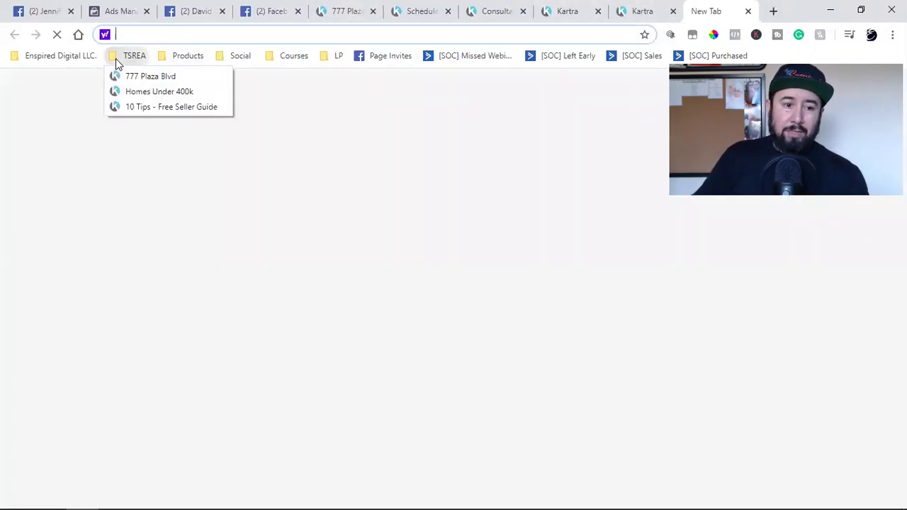
{"action": "left_click", "coordinate": [142, 107]}
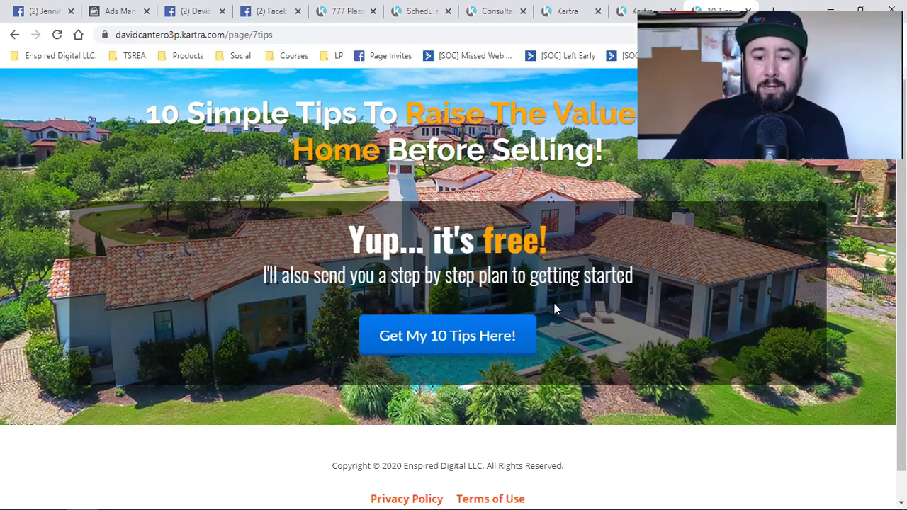
{"action": "left_click", "coordinate": [475, 341]}
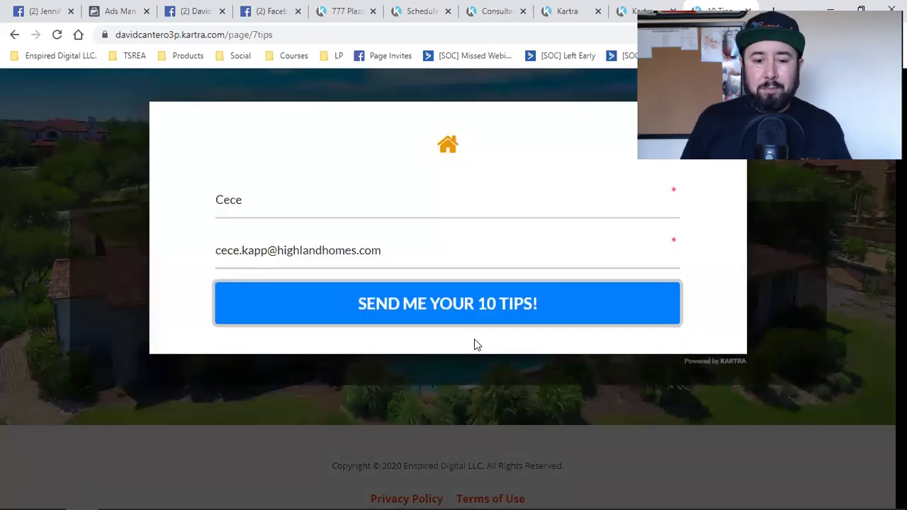
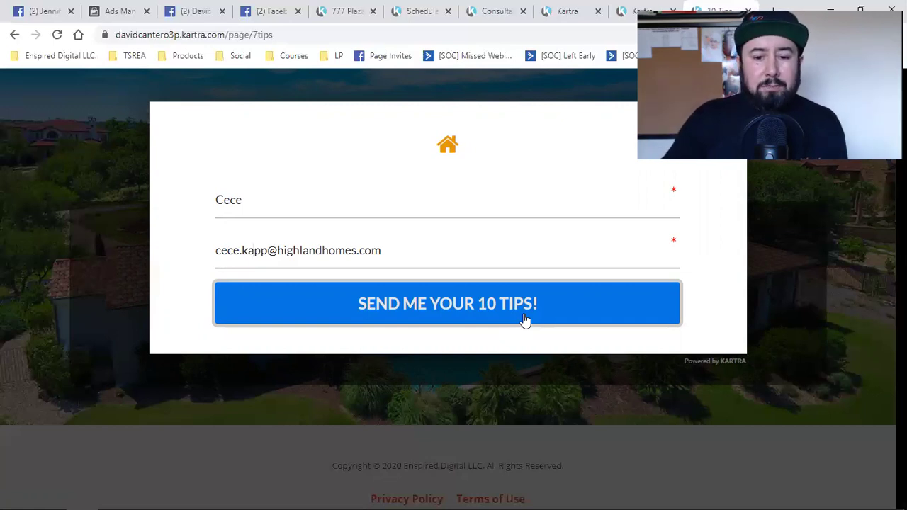
Step: Close the completed 10 Tips signup form and scroll through the 777 Plaza Blvd listing
{"action": "left_click", "coordinate": [827, 278]}
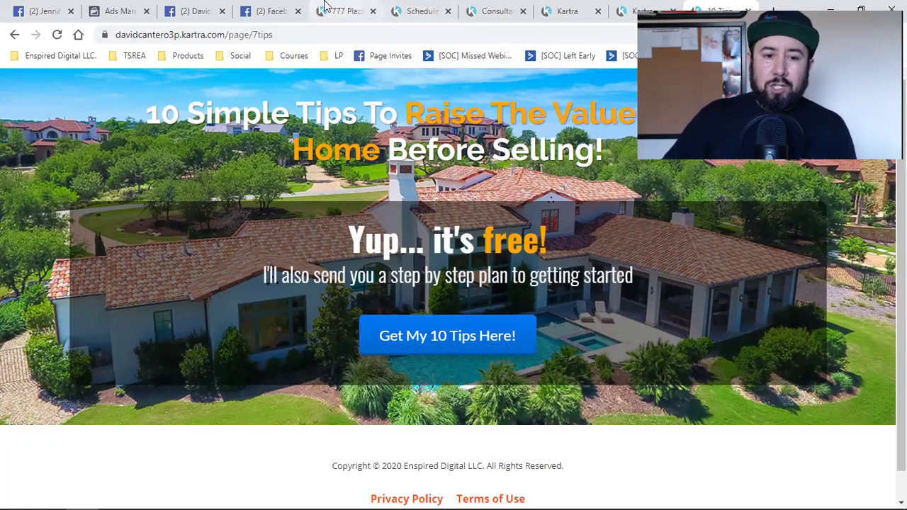
{"action": "left_click", "coordinate": [344, 10]}
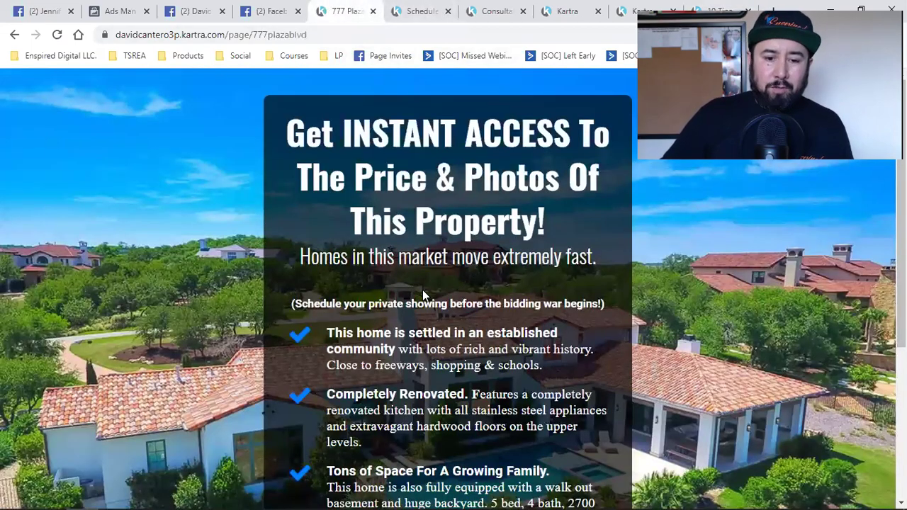
{"action": "scroll", "coordinate": [424, 278], "scroll_direction": "down", "scroll_amount": 4}
{"action": "scroll", "coordinate": [648, 315], "scroll_direction": "up", "scroll_amount": 4}
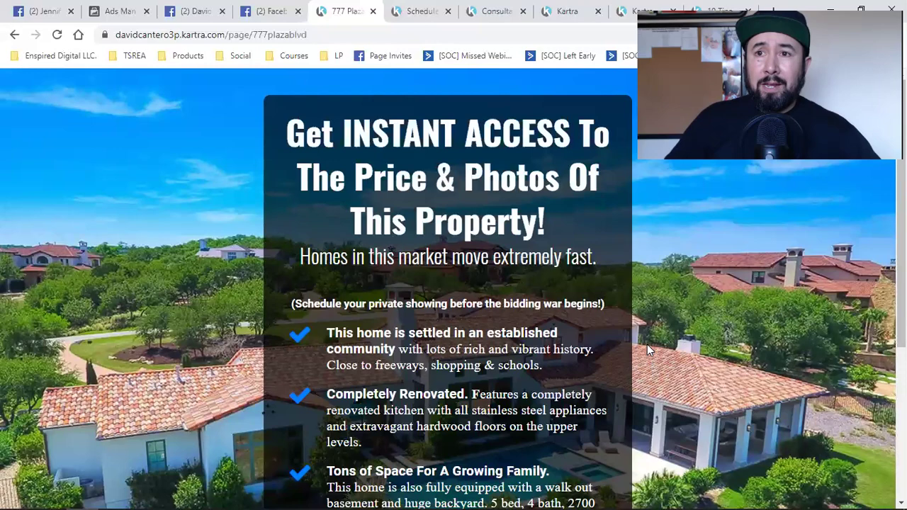
{"action": "scroll", "coordinate": [625, 351], "scroll_direction": "down", "scroll_amount": 4}
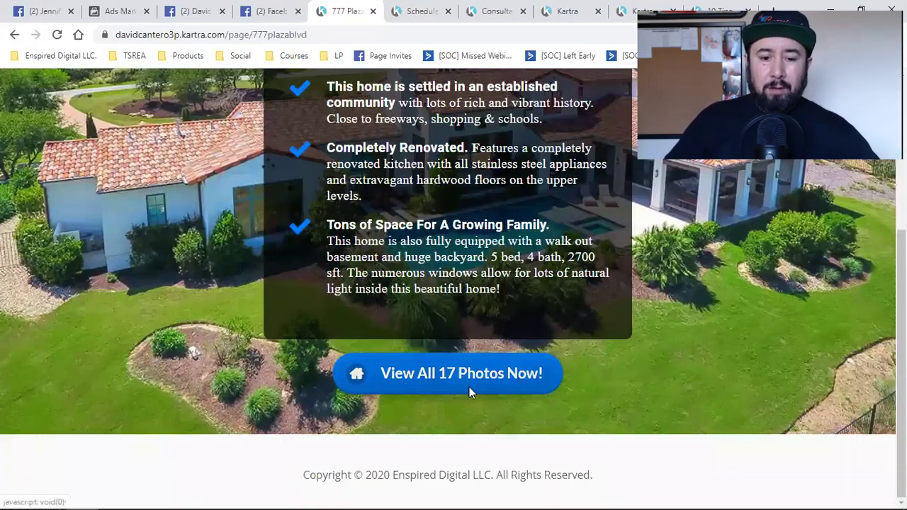
Step: Try the 'View All 17 Photos Now!' request form's email field, close it, then go to Facebook
{"action": "left_click", "coordinate": [469, 387]}
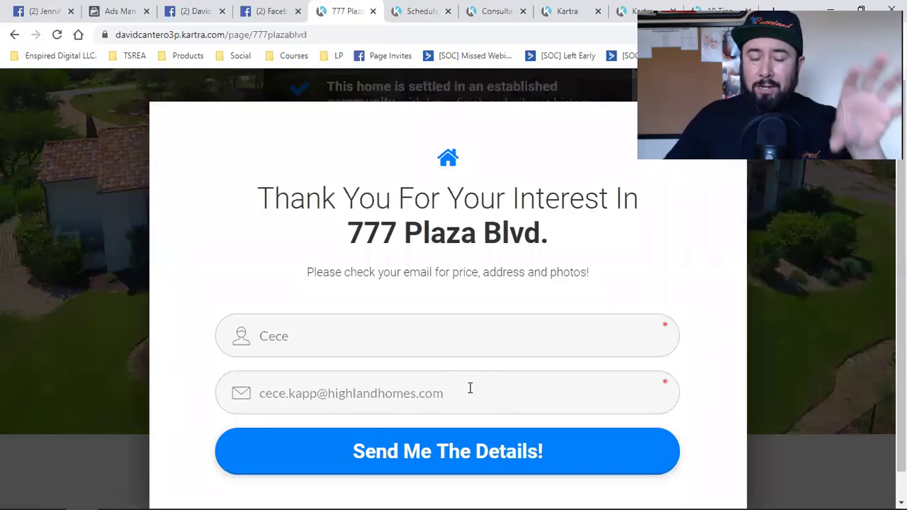
{"action": "left_click", "coordinate": [298, 391]}
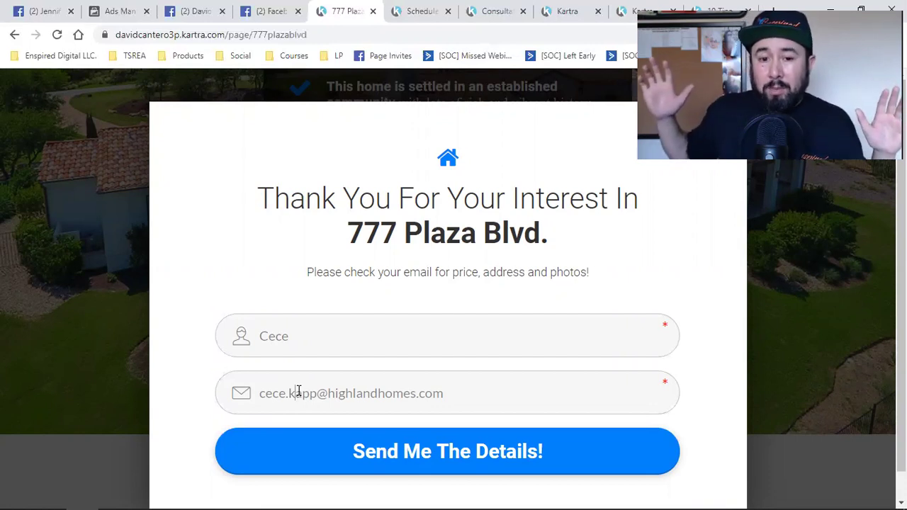
{"action": "left_click", "coordinate": [815, 296]}
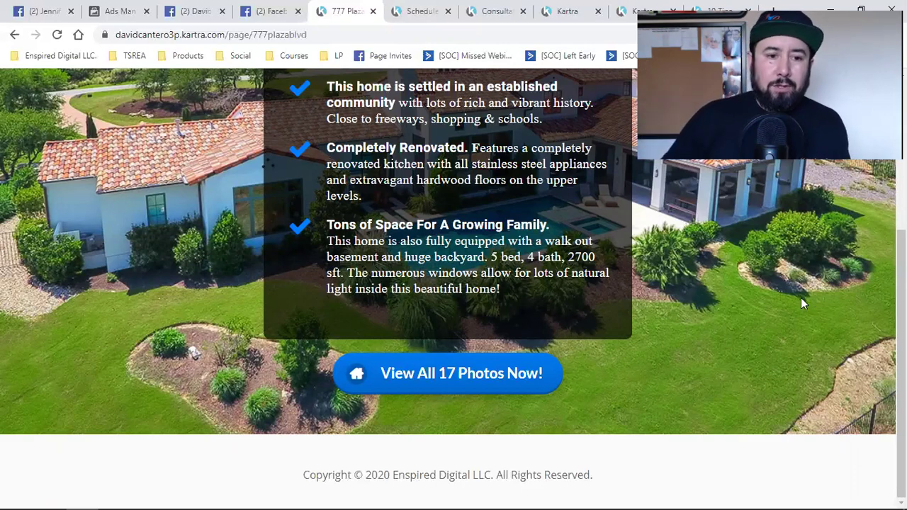
{"action": "scroll", "coordinate": [731, 314], "scroll_direction": "up", "scroll_amount": 4}
{"action": "left_click", "coordinate": [62, 8]}
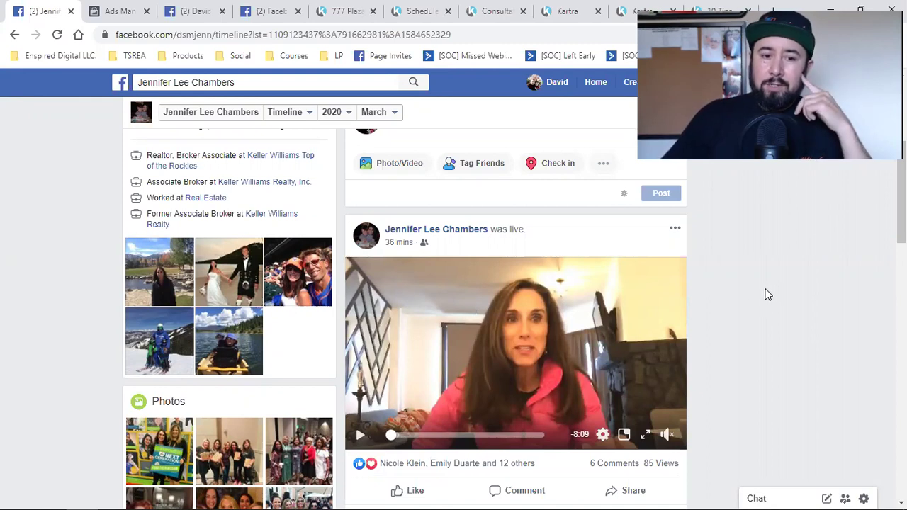
Step: Choose Lead generation from the objectives grid for the new Ads Manager campaign
{"action": "left_click", "coordinate": [127, 7]}
{"action": "scroll", "coordinate": [493, 389], "scroll_direction": "down", "scroll_amount": 4}
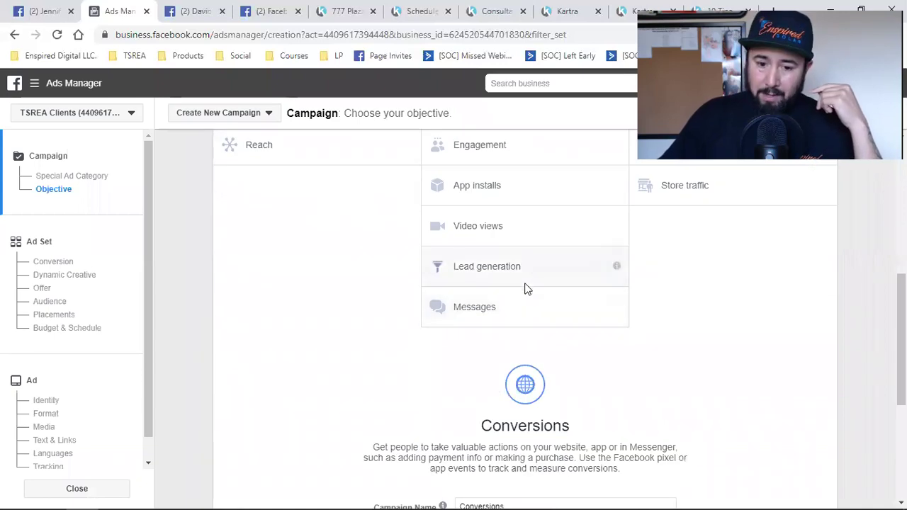
{"action": "left_click", "coordinate": [527, 289]}
{"action": "scroll", "coordinate": [574, 379], "scroll_direction": "up", "scroll_amount": 4}
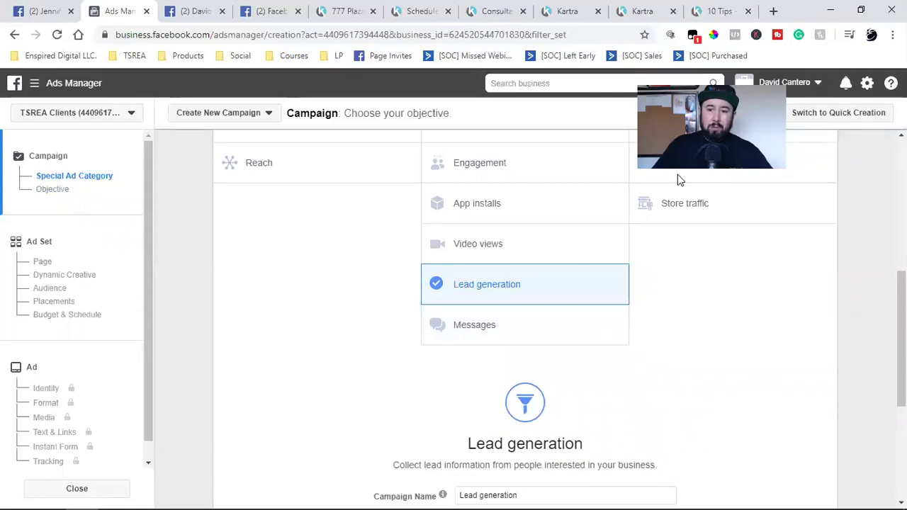
Step: Load the Homes Under 400k landing page from the TSREA bookmarks in a new tab
{"action": "left_click", "coordinate": [773, 11]}
{"action": "left_click", "coordinate": [134, 57]}
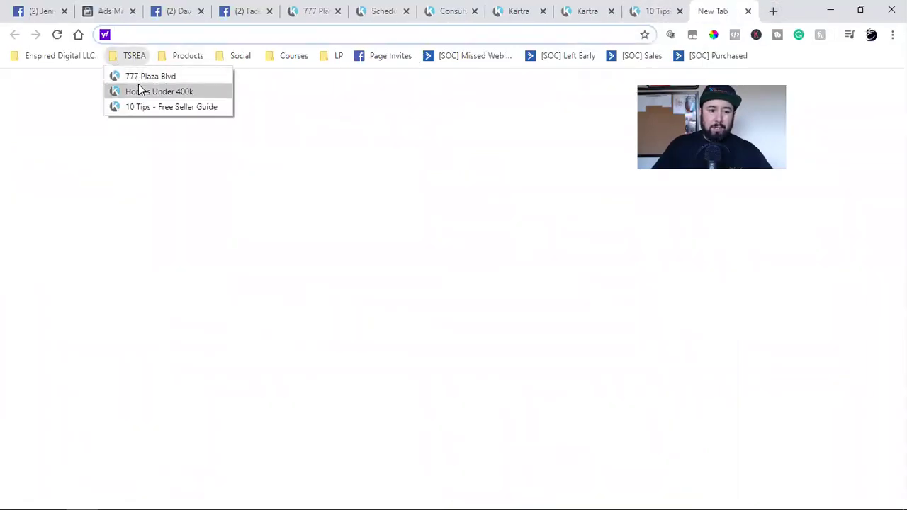
{"action": "left_click", "coordinate": [138, 91]}
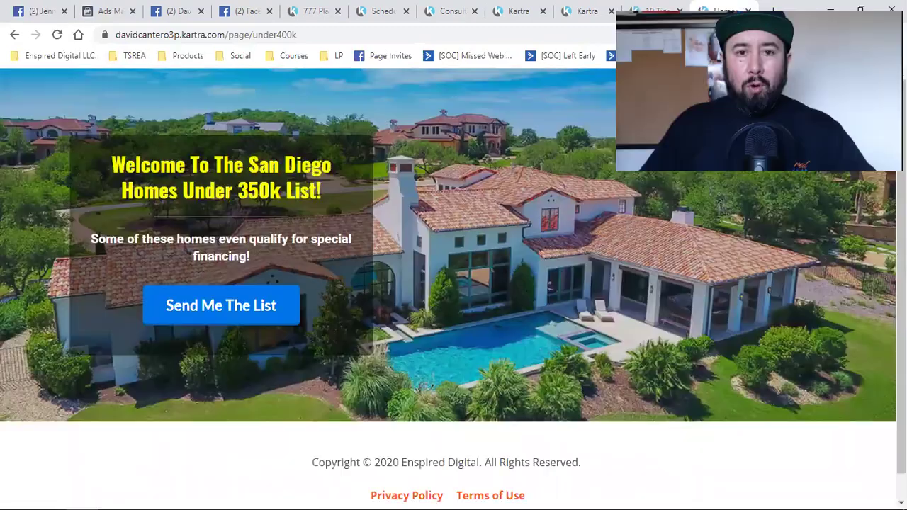
{"action": "left_click_drag", "start_coordinate": [758, 103], "coordinate": [615, 176]}
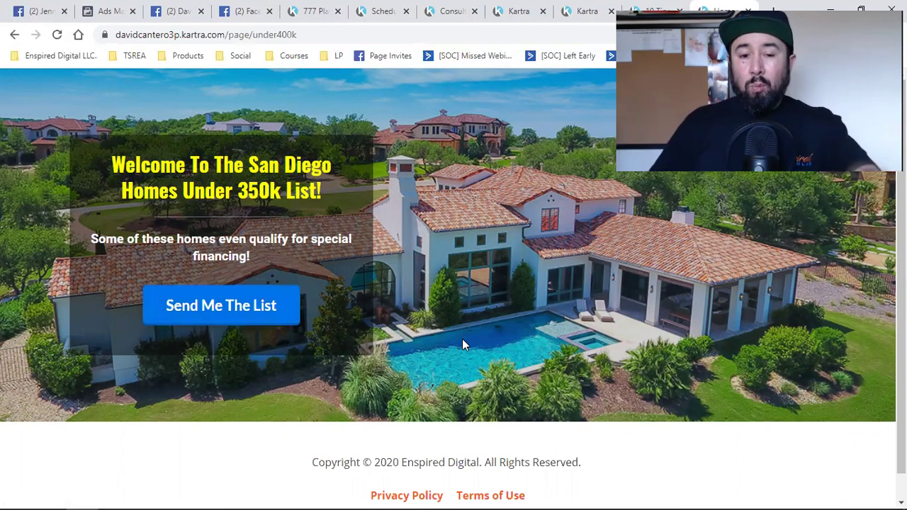
Step: Open and close the 'Send Me The List' signup form, then return to 777 Plaza Blvd
{"action": "left_click", "coordinate": [179, 304]}
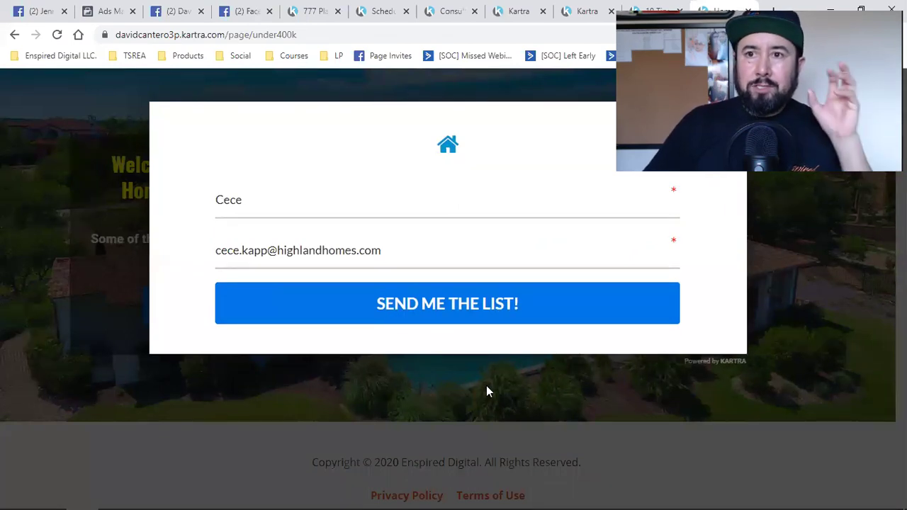
{"action": "left_click", "coordinate": [479, 414]}
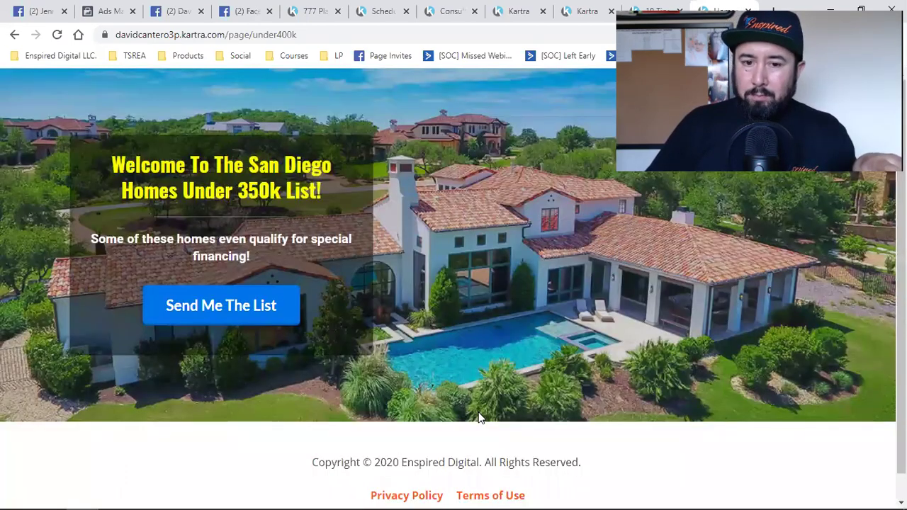
{"action": "left_click", "coordinate": [312, 11]}
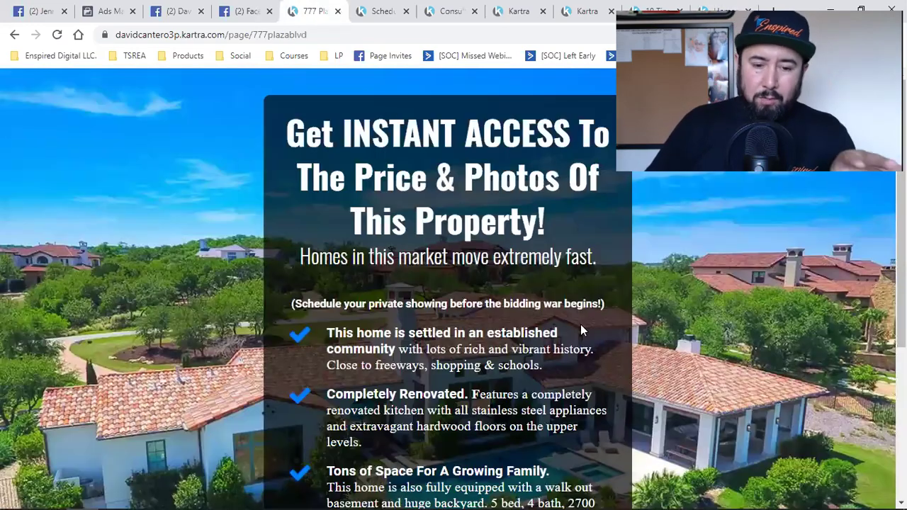
Step: Scroll the 777 Plaza page, then show the Kartra 'Import a campaign' dialog with its empty share code field
{"action": "scroll", "coordinate": [580, 324], "scroll_direction": "down", "scroll_amount": 1}
{"action": "scroll", "coordinate": [580, 324], "scroll_direction": "down", "scroll_amount": 3}
{"action": "scroll", "coordinate": [580, 325], "scroll_direction": "up", "scroll_amount": 4}
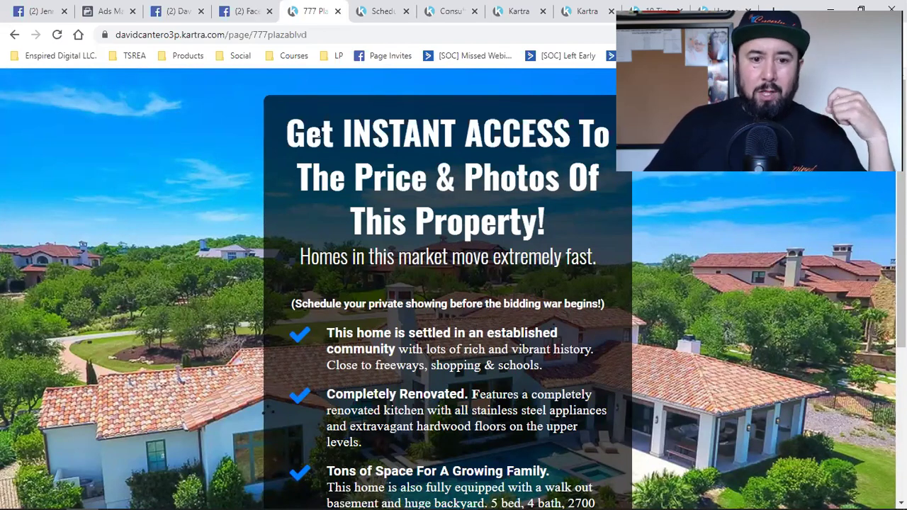
{"action": "left_click", "coordinate": [586, 11]}
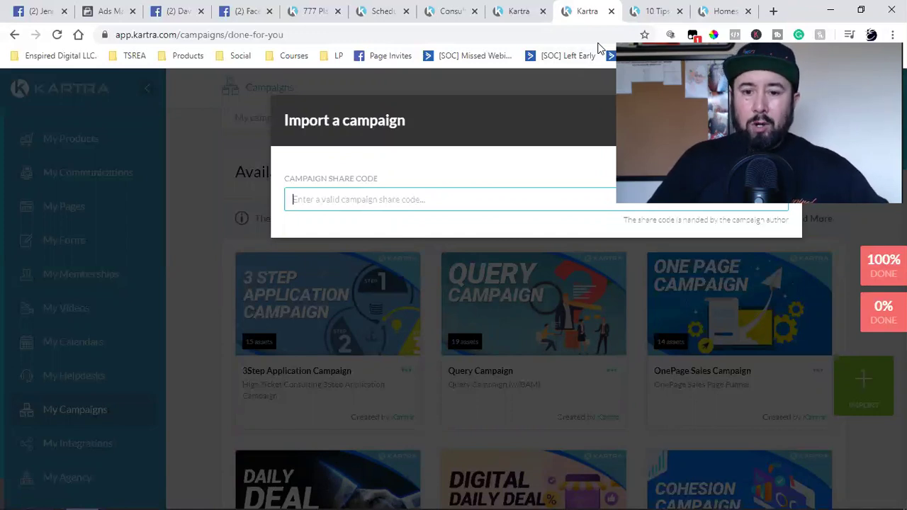
Step: View the Homes Under 350k page, then scroll through the 777 Plaza Blvd listing again
{"action": "left_click", "coordinate": [723, 11]}
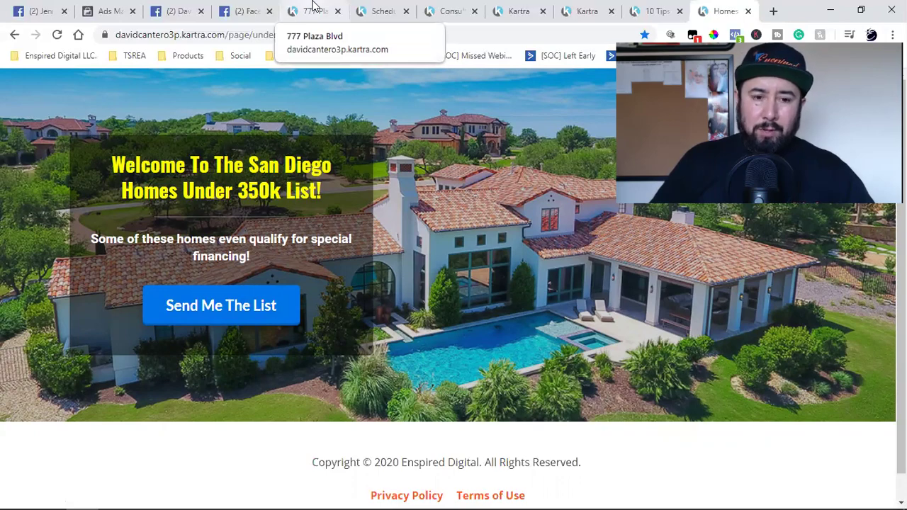
{"action": "left_click", "coordinate": [314, 9]}
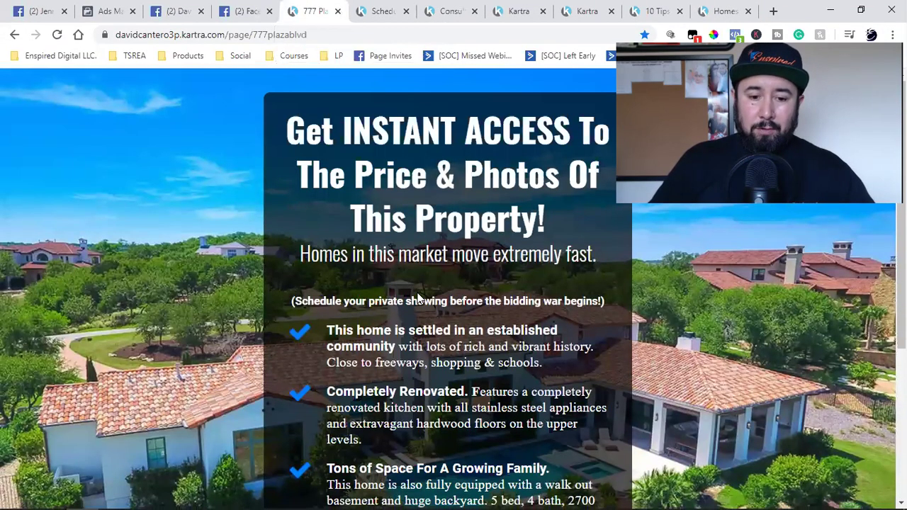
{"action": "scroll", "coordinate": [418, 297], "scroll_direction": "down", "scroll_amount": 4}
{"action": "scroll", "coordinate": [461, 354], "scroll_direction": "up", "scroll_amount": 4}
{"action": "scroll", "coordinate": [464, 380], "scroll_direction": "down", "scroll_amount": 1}
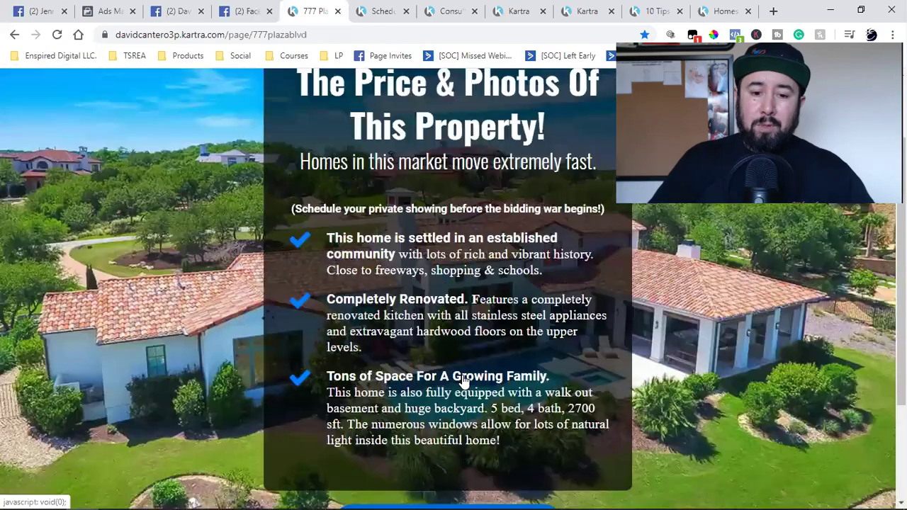
{"action": "scroll", "coordinate": [464, 380], "scroll_direction": "down", "scroll_amount": 2}
{"action": "scroll", "coordinate": [465, 378], "scroll_direction": "up", "scroll_amount": 3}
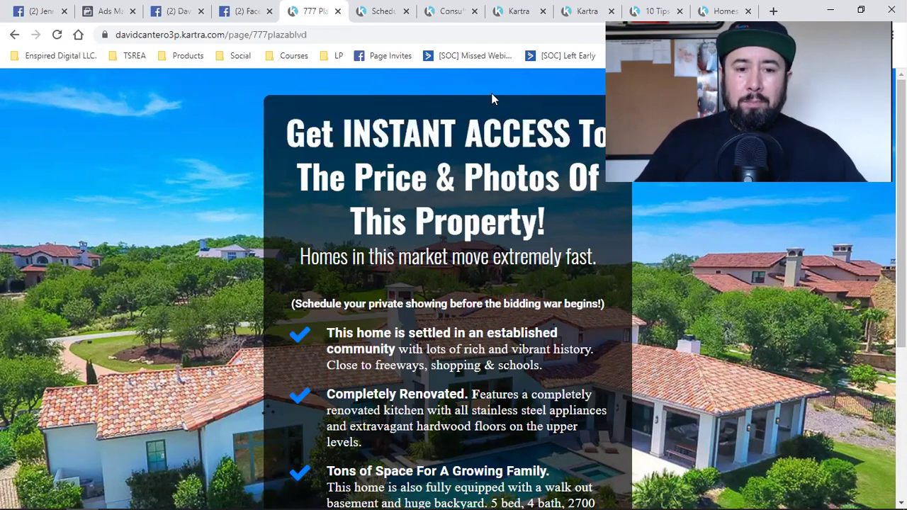
Step: Look over the Consultation Call booking calendar, then return to the 777 Plaza Blvd listing
{"action": "left_click", "coordinate": [485, 9]}
{"action": "scroll", "coordinate": [381, 303], "scroll_direction": "down", "scroll_amount": 3}
{"action": "scroll", "coordinate": [381, 304], "scroll_direction": "up", "scroll_amount": 3}
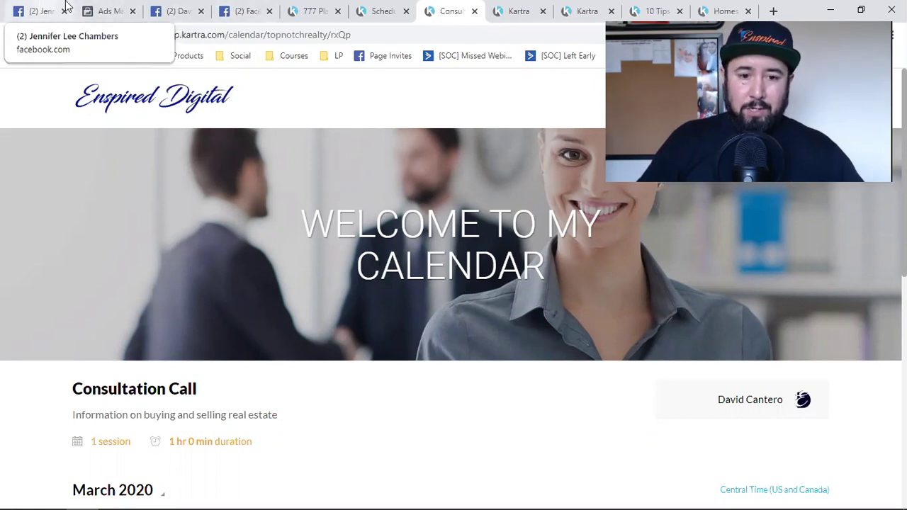
{"action": "left_click", "coordinate": [322, 5]}
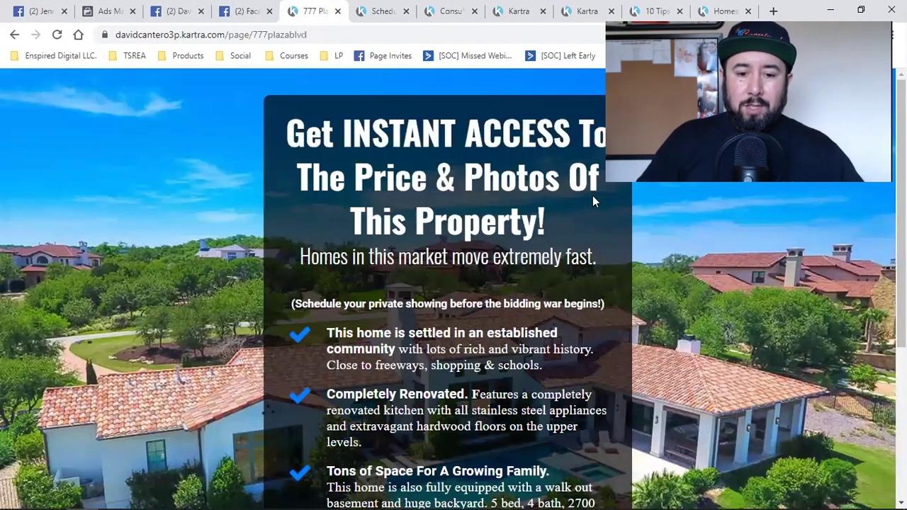